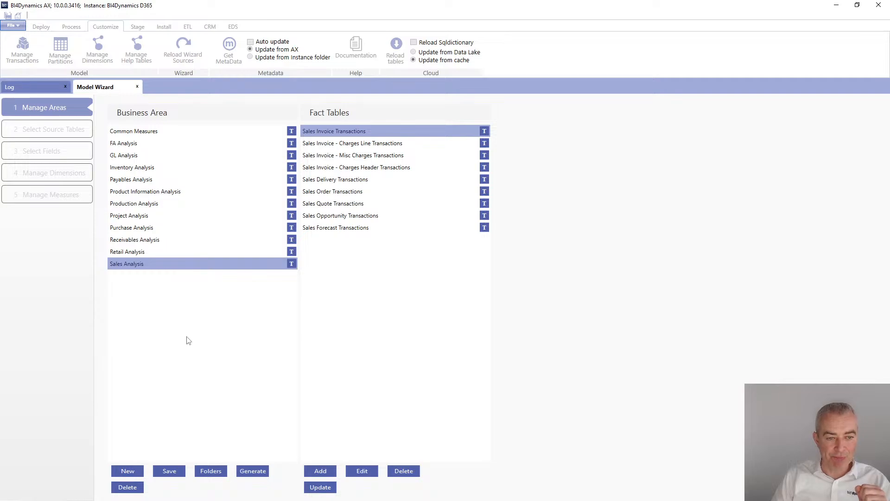
# Browse the Retail, Purchase, Project, Production and Sales business areas to view their fact tables
pyautogui.click(137, 252)
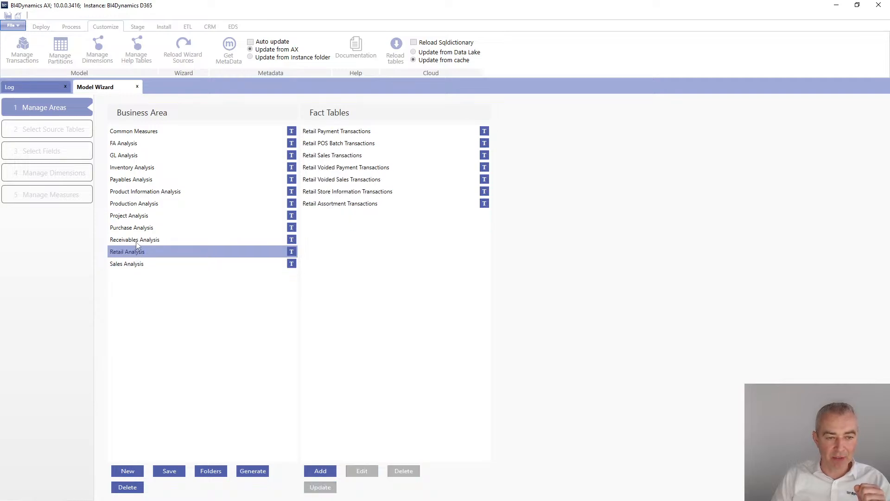
pyautogui.click(137, 241)
pyautogui.click(138, 228)
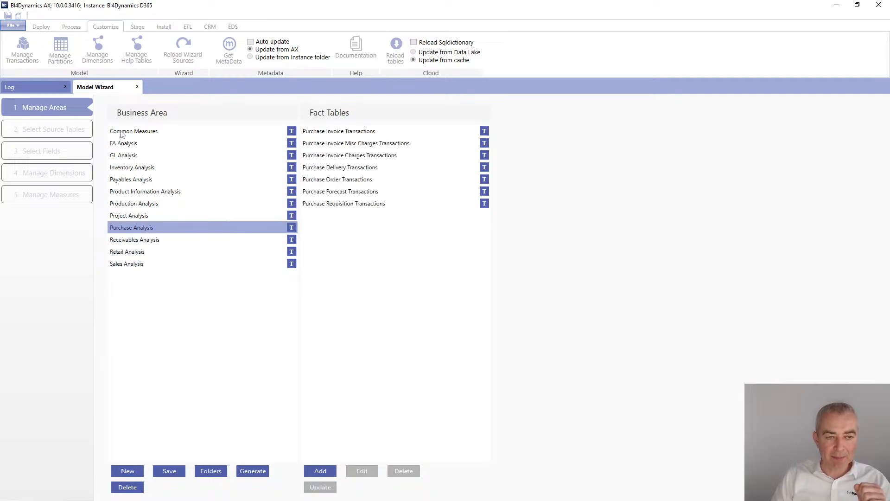
pyautogui.click(132, 216)
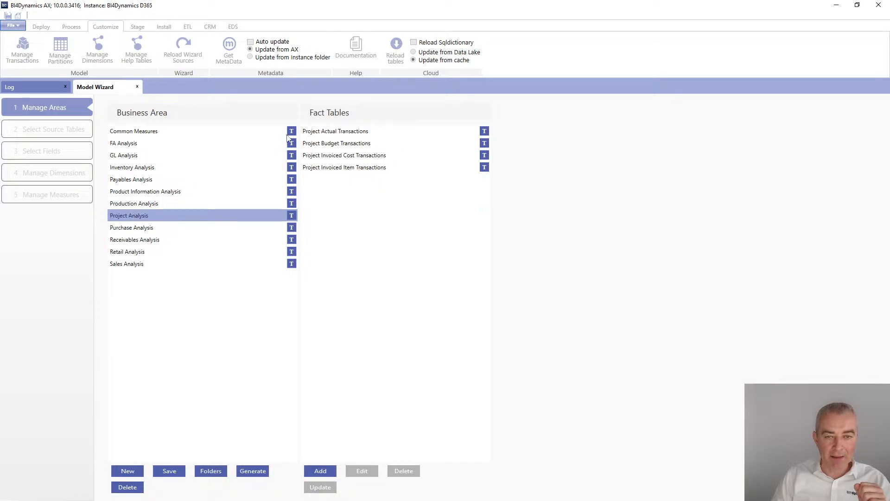
pyautogui.click(146, 206)
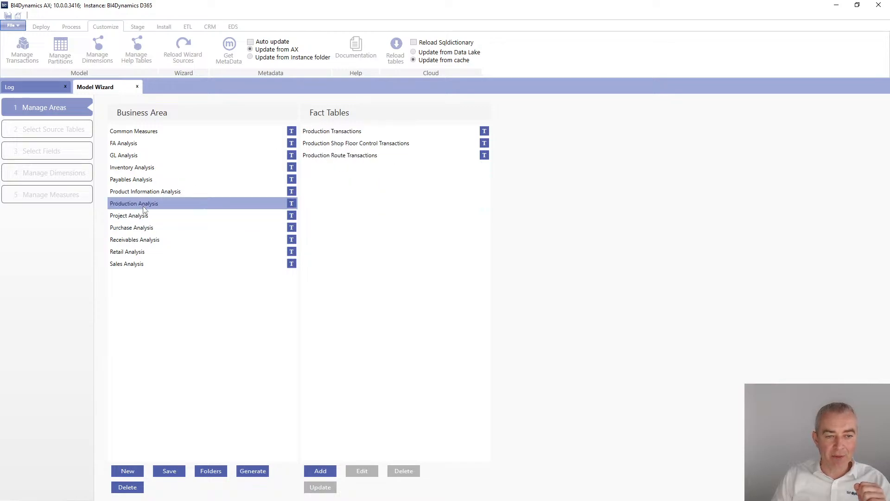
pyautogui.click(136, 266)
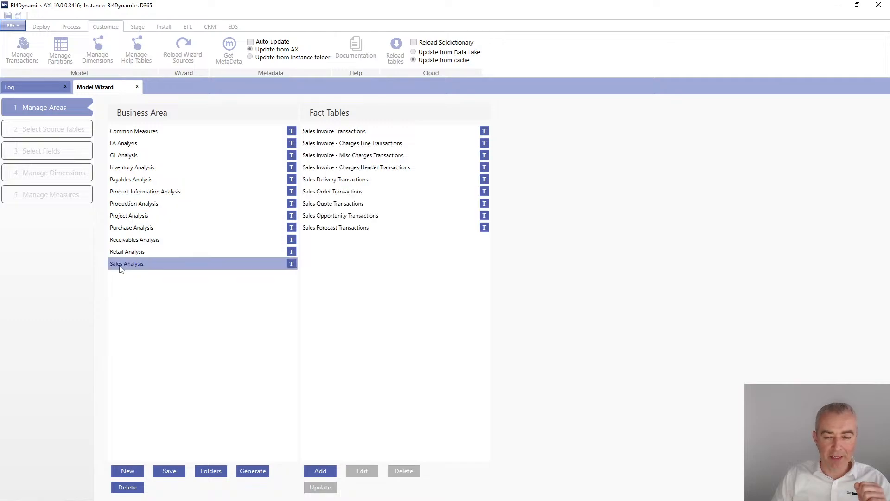
# Open the source tables of Sales Invoice Transactions and inspect the relation conditions of CUSTINVOICEJOUR and INVENTTRANSORIGIN
pyautogui.click(332, 133)
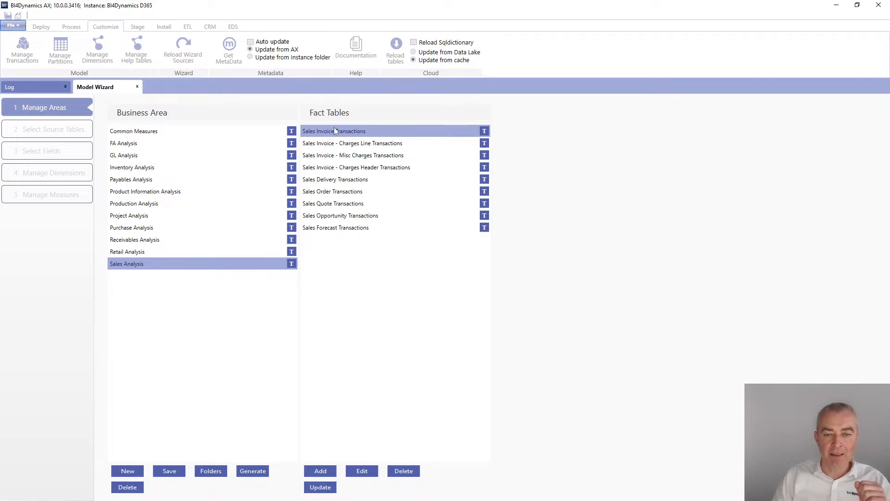
pyautogui.click(61, 129)
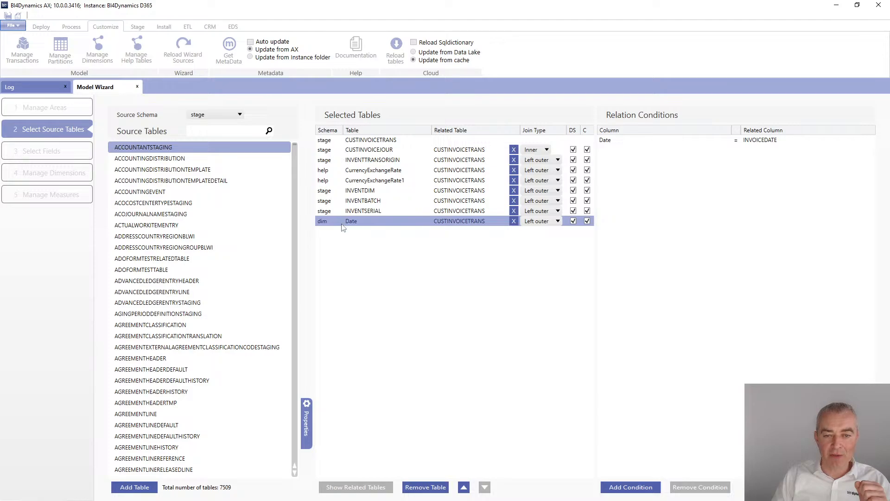
pyautogui.click(364, 150)
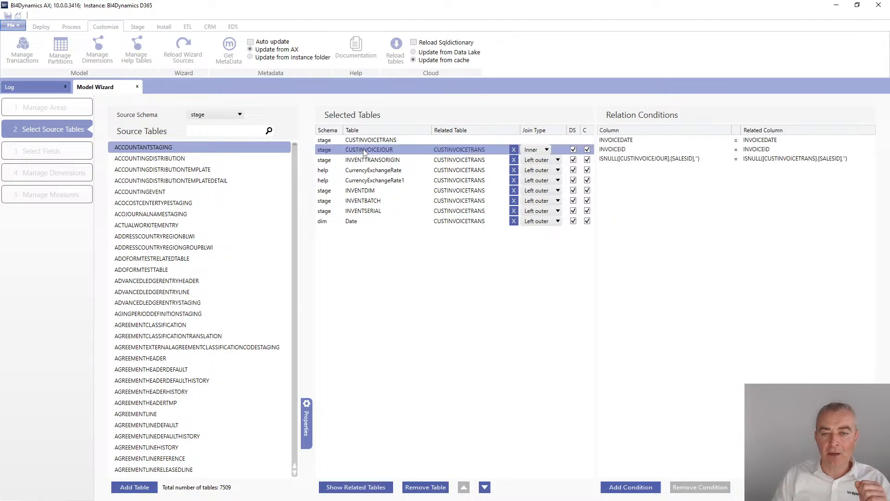
pyautogui.click(365, 160)
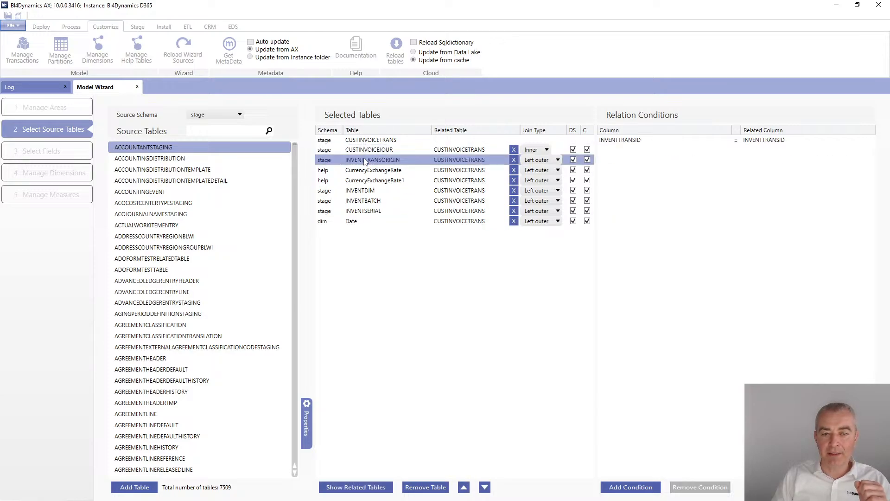
# Review the selected fields, showing only selected ones, then the dimensions and DAX measures of the Sales Invoice Transactions model
pyautogui.click(42, 154)
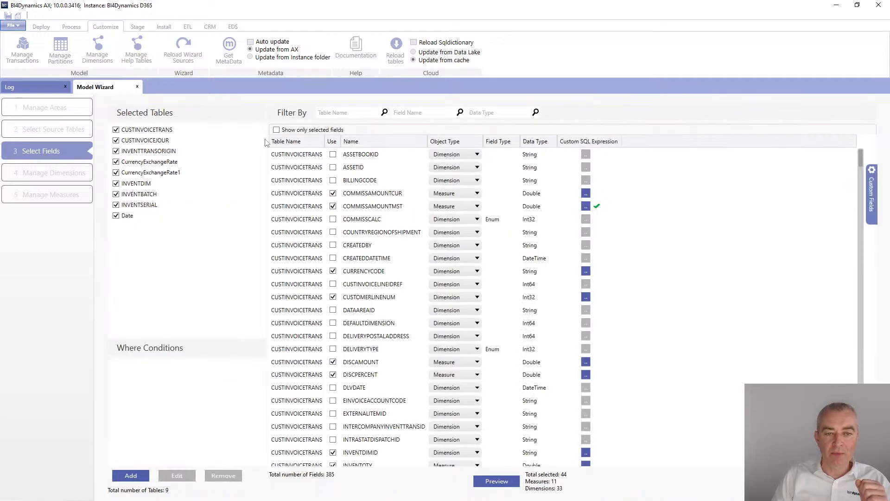
pyautogui.click(276, 130)
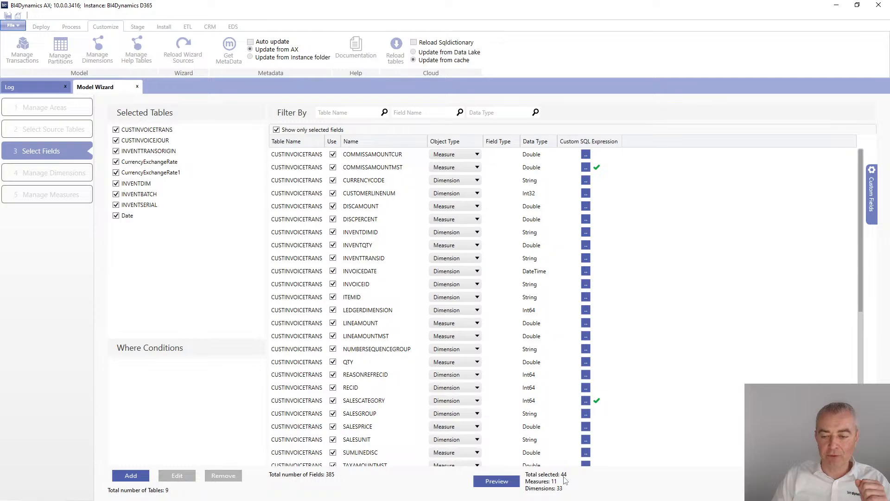
pyautogui.click(54, 175)
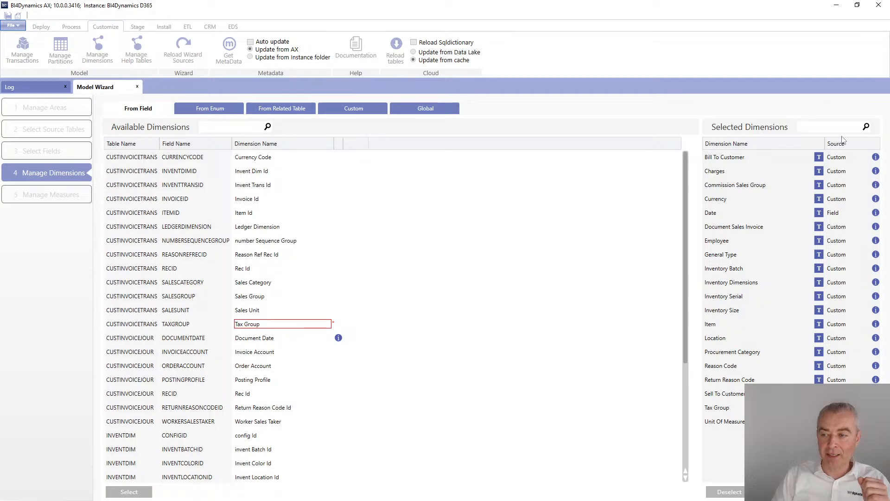
pyautogui.click(43, 195)
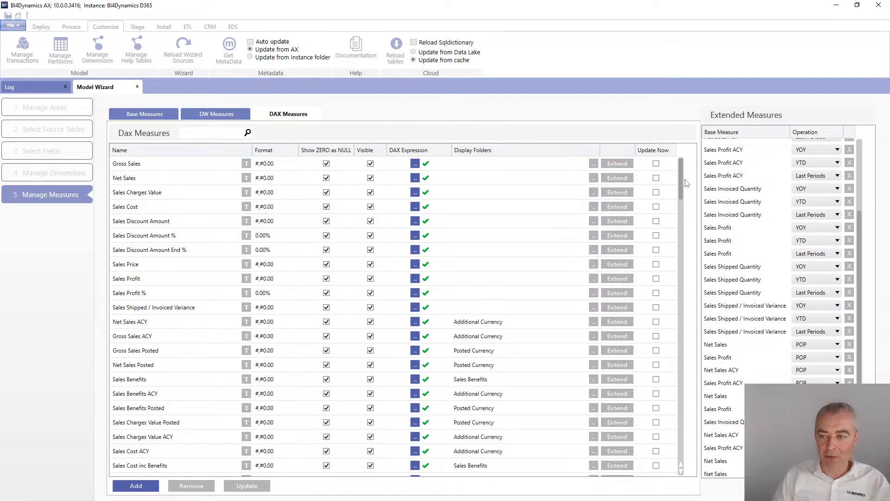
pyautogui.moveTo(687, 184)
pyautogui.mouseDown()
pyautogui.moveTo(691, 441)
pyautogui.moveTo(690, 171)
pyautogui.mouseUp()
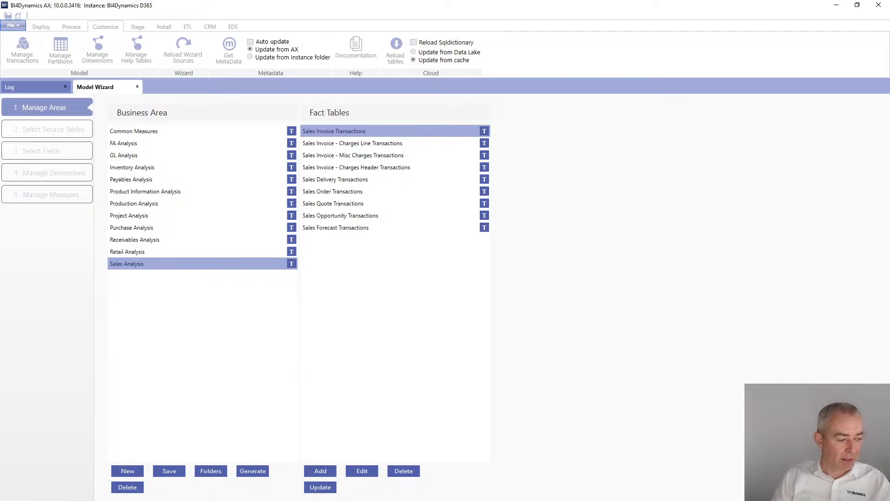
# Switch to SQL Server Management Studio and browse the BI4Dynamics Framework database tables such as metadata.AXEnums and metadata.AXTables
pyautogui.hotkey('alt', 'Tab')
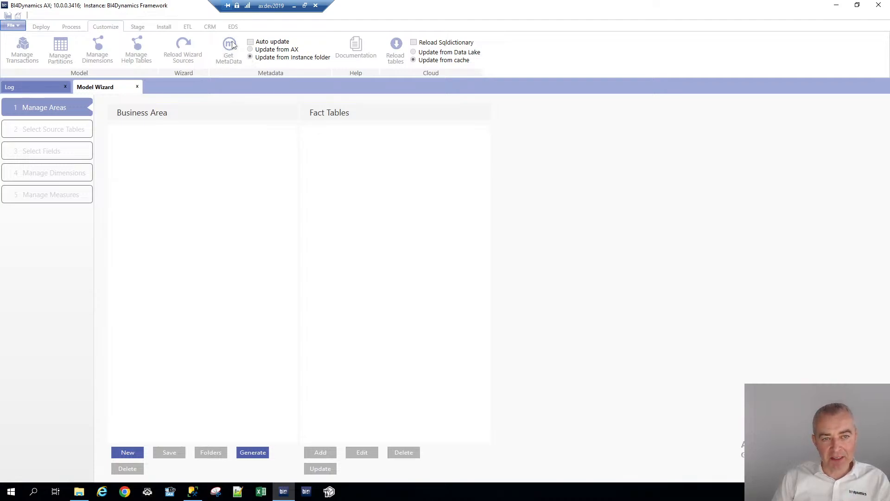
pyautogui.click(192, 494)
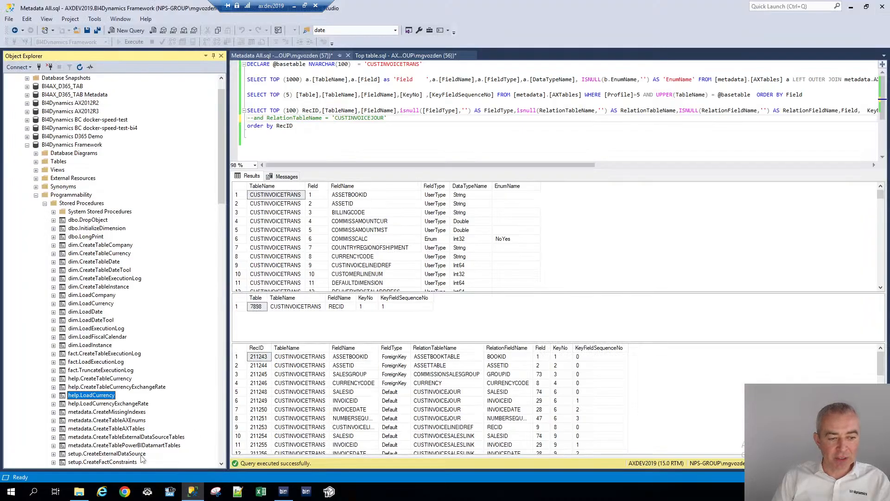
pyautogui.scroll(-1, 77, 306)
pyautogui.scroll(2, 77, 306)
pyautogui.click(36, 220)
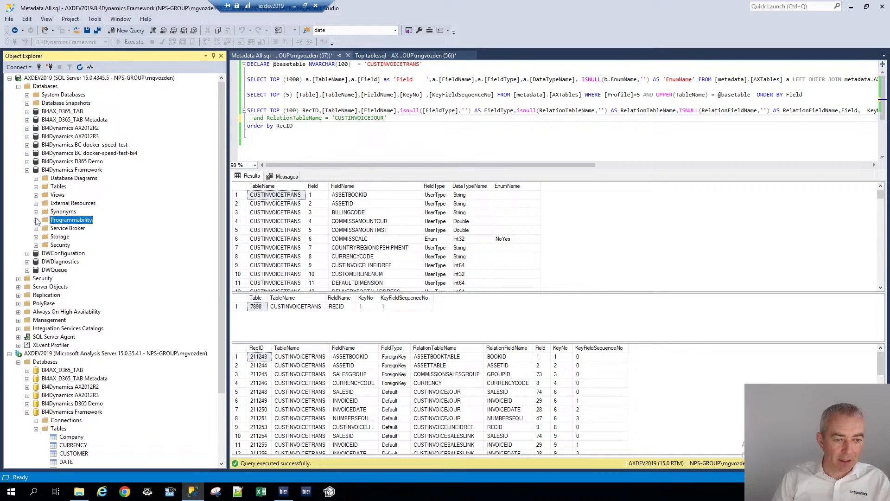
pyautogui.click(35, 187)
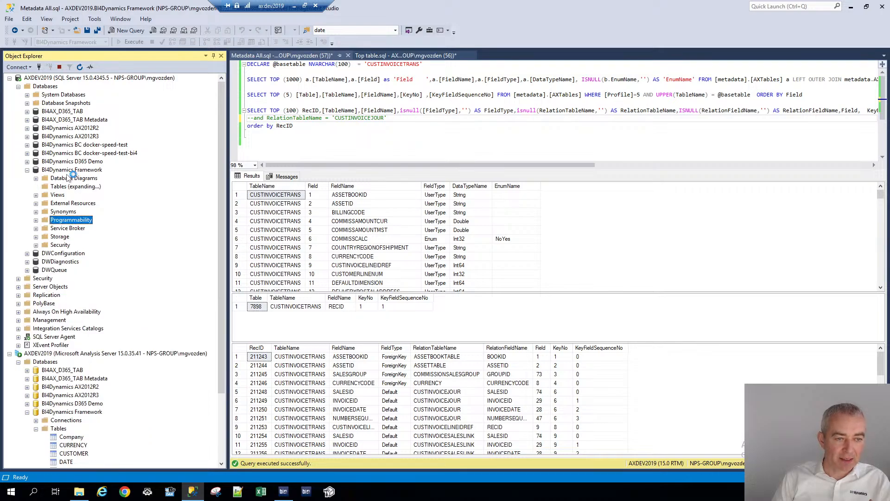
pyautogui.scroll(3, 170, 153)
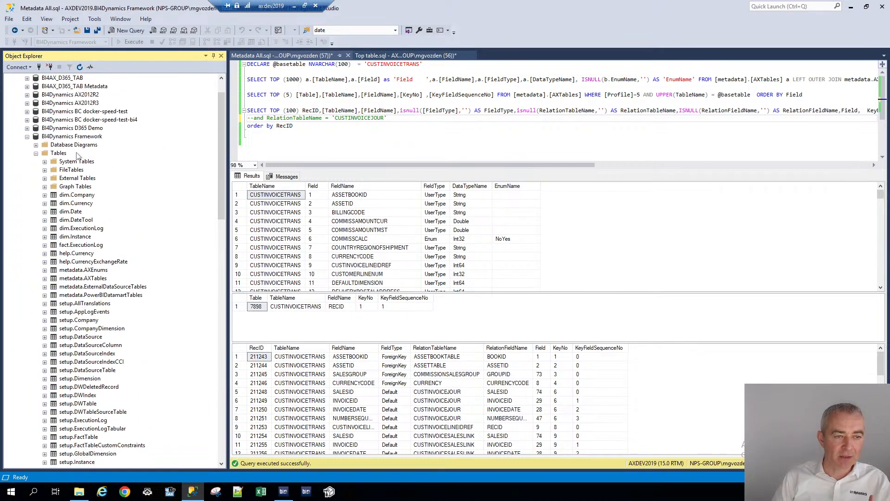
pyautogui.click(78, 139)
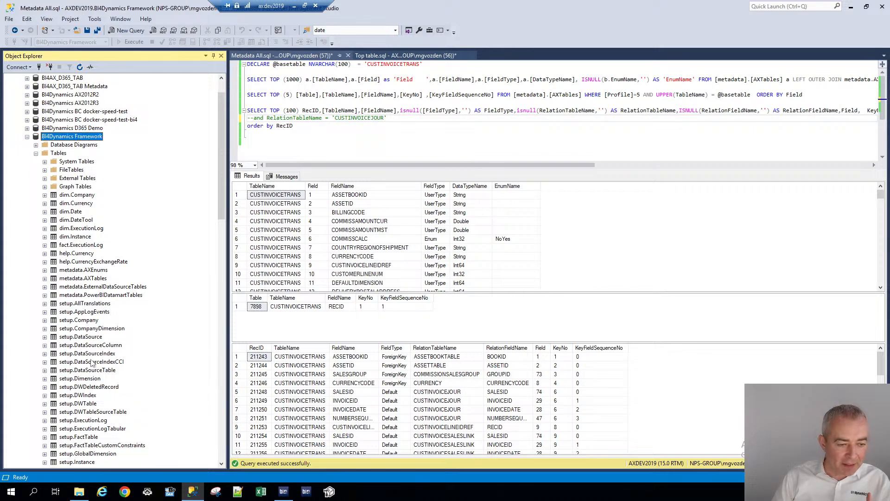
pyautogui.click(95, 271)
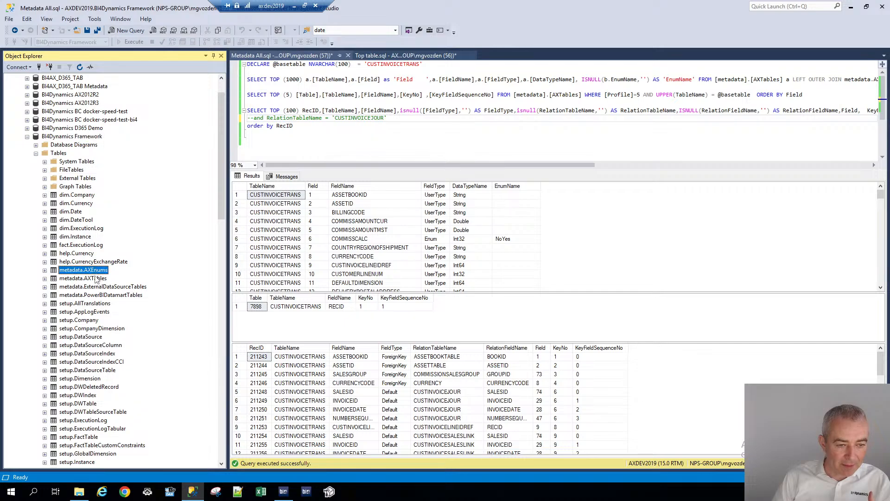
pyautogui.click(95, 280)
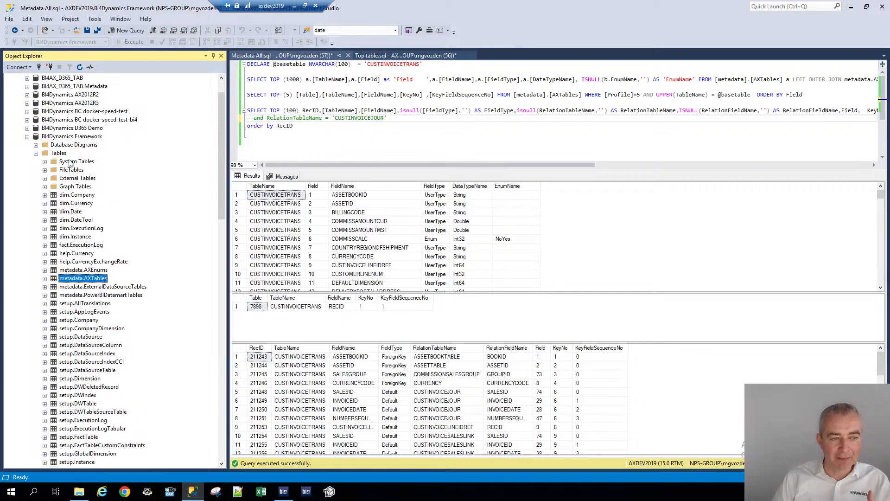
# Run the metadata script, then only the DECLARE and first field-listing query for CUSTINVOICETRANS, and scroll its results
pyautogui.click(334, 72)
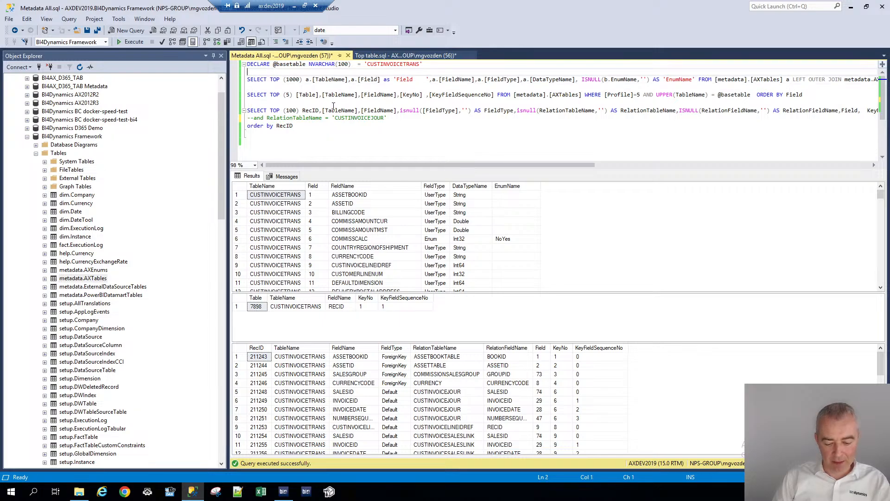
pyautogui.click(369, 133)
pyautogui.press('F5')
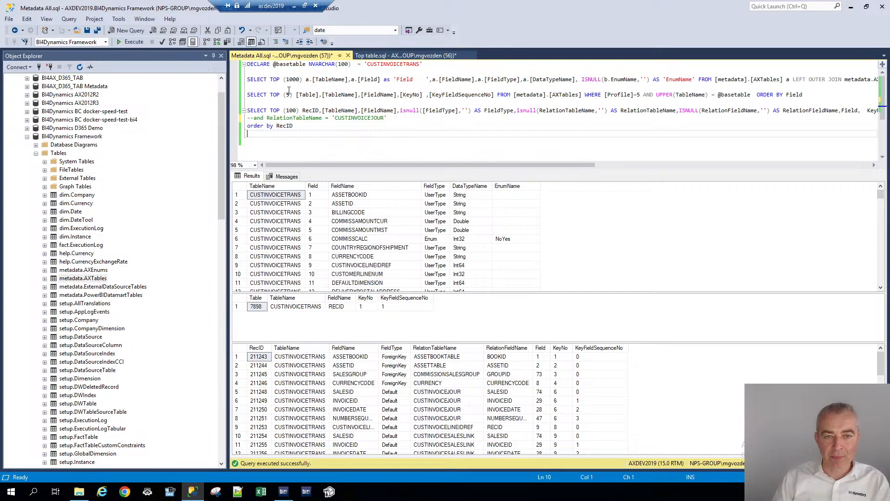
pyautogui.moveTo(254, 88); pyautogui.dragTo(243, 67)
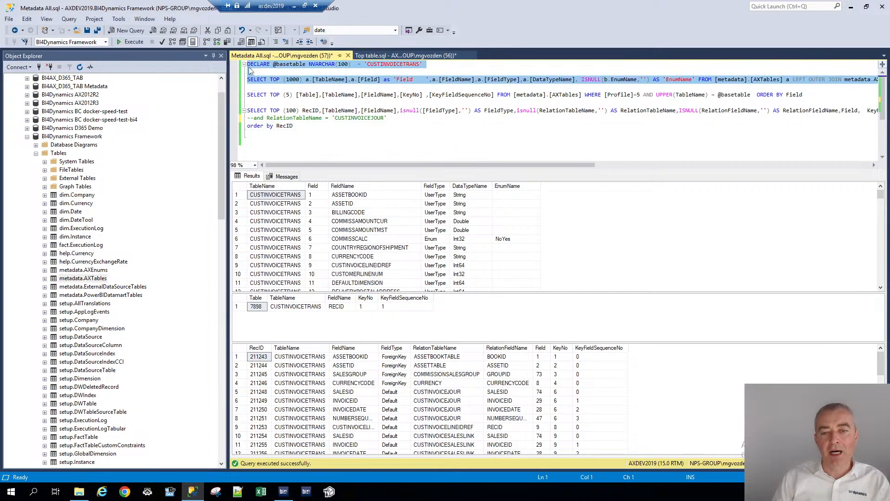
pyautogui.press('F5')
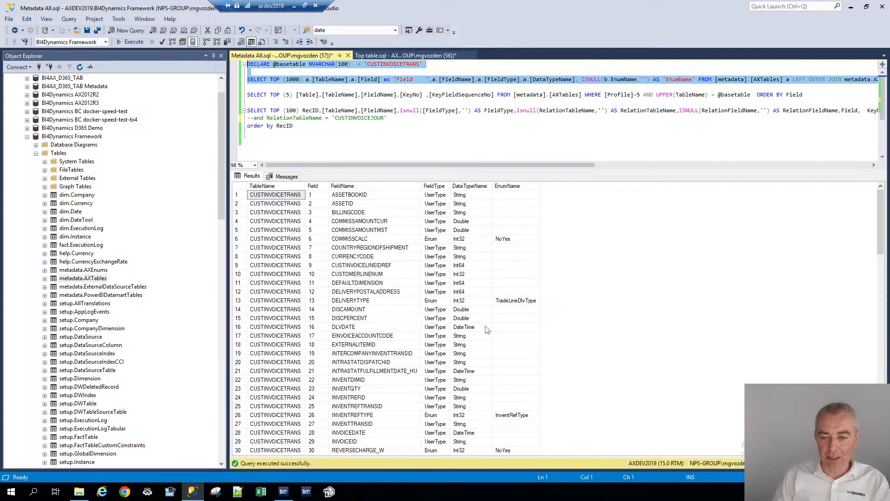
pyautogui.scroll(-20, 487, 329)
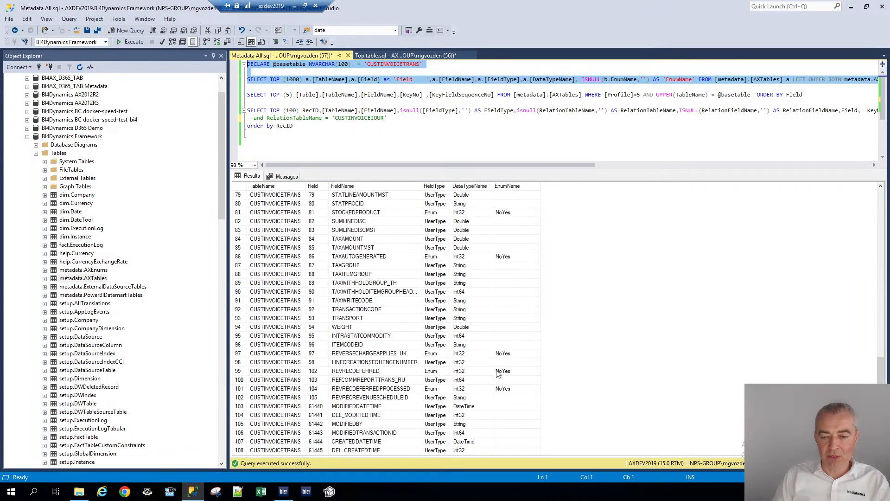
pyautogui.scroll(5, 414, 220)
# Run the DECLARE together with the field-listing and top key-field queries
pyautogui.moveTo(265, 94); pyautogui.dragTo(247, 64)
pyautogui.press('F5')
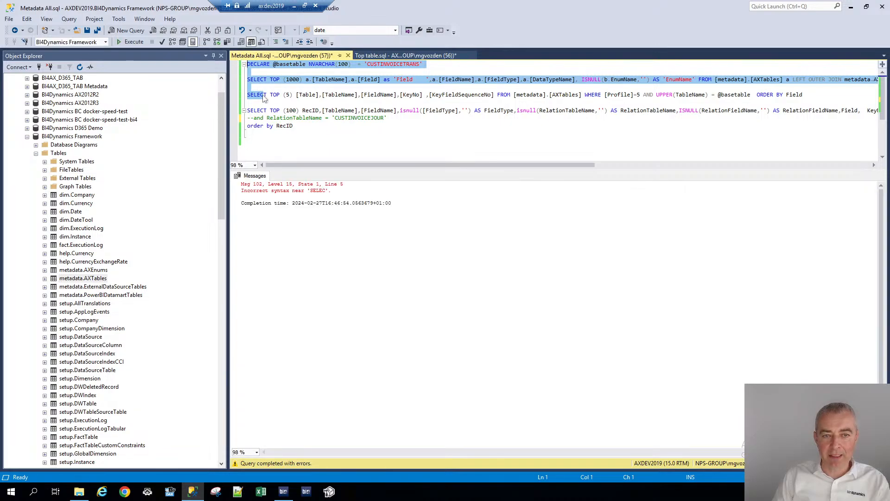
pyautogui.moveTo(809, 95); pyautogui.dragTo(243, 62)
pyautogui.press('F5')
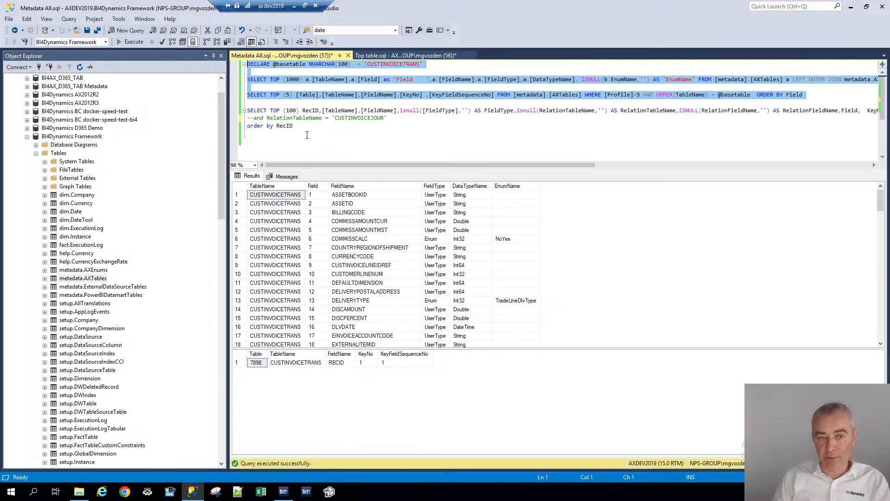
# Comment out the first field-listing SELECT query and rerun the script
pyautogui.click(281, 95)
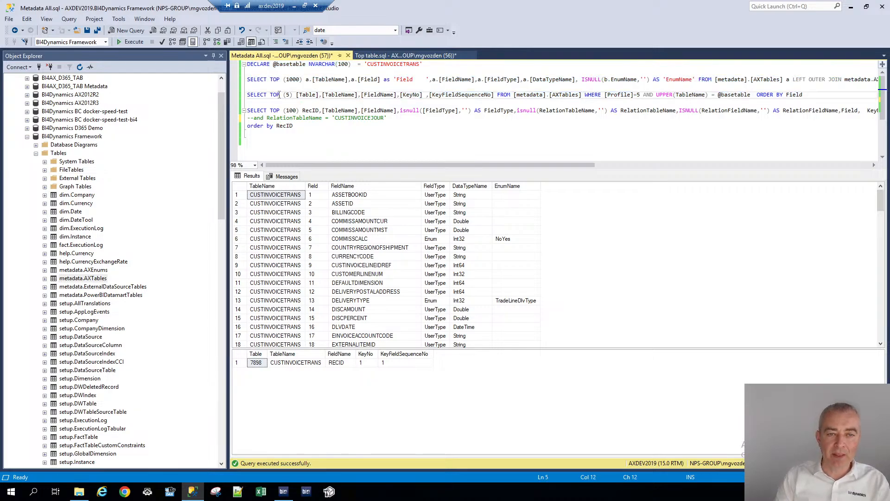
pyautogui.press('Up')
pyautogui.press('Up')
pyautogui.write('--')
pyautogui.press('F5')
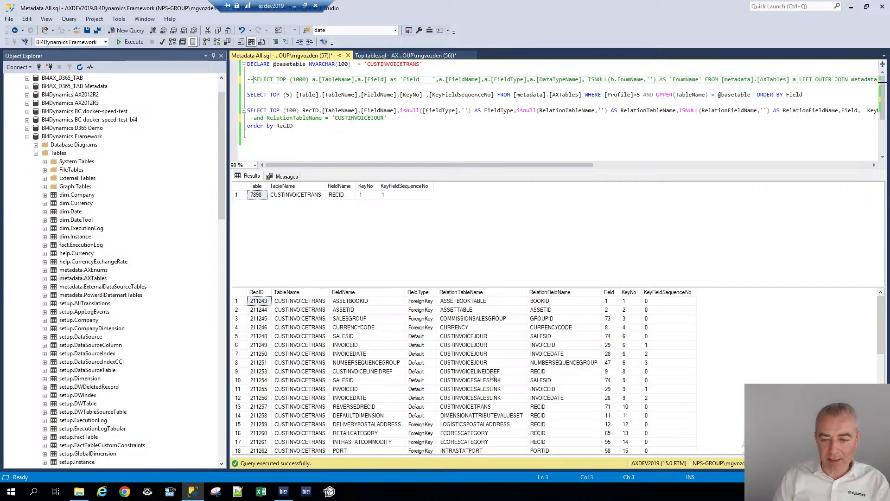
# Review the CUSTINVOICETRANS relation results, then switch back to BI4Dynamics
pyautogui.scroll(-8, 520, 400)
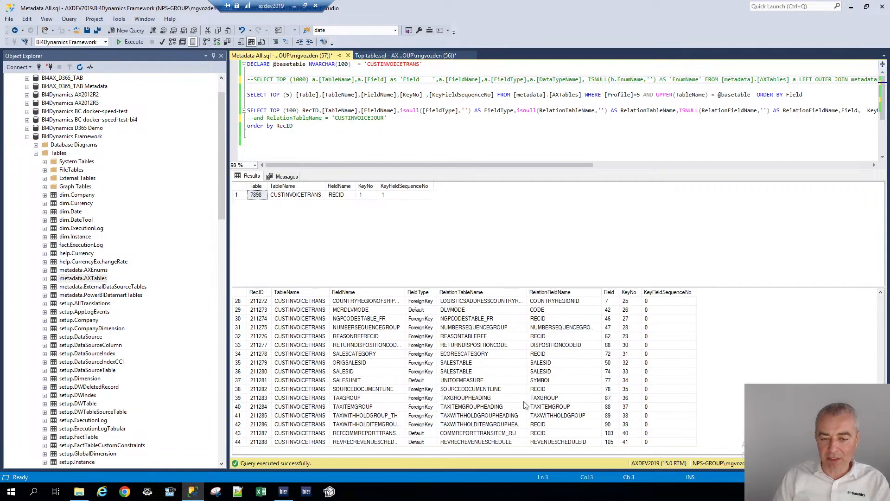
pyautogui.scroll(7, 375, 381)
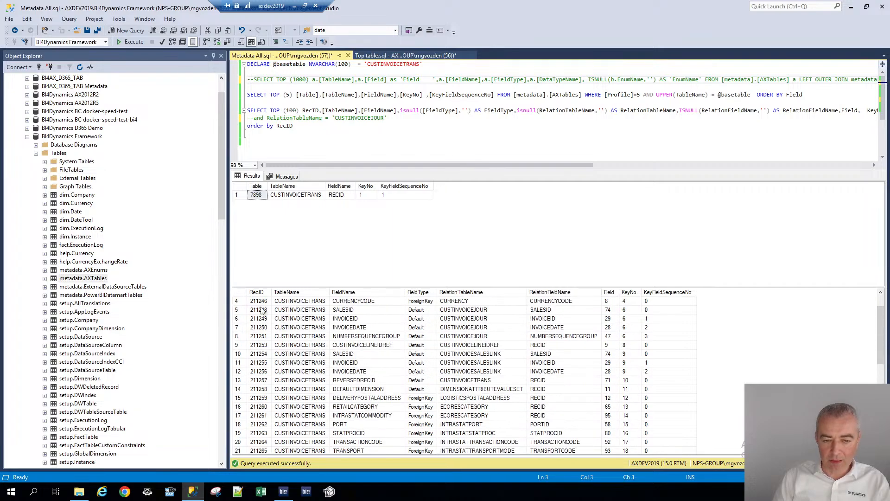
pyautogui.click(237, 302)
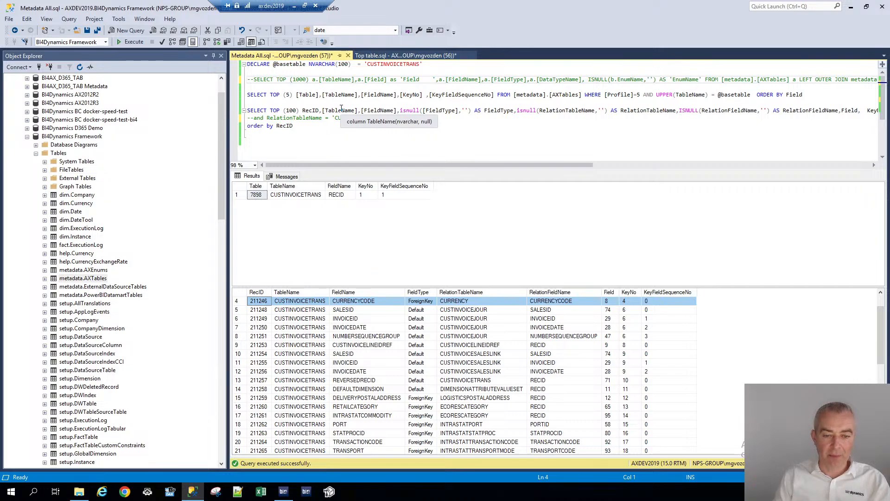
pyautogui.click(284, 493)
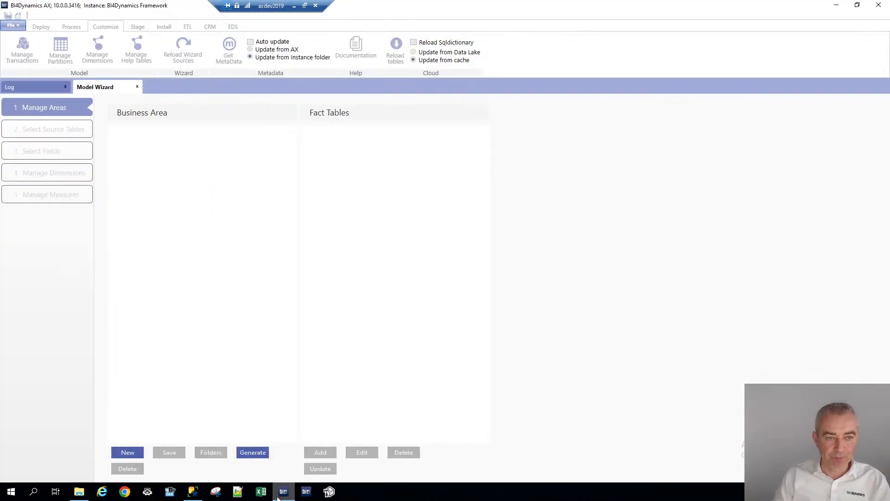
# Create a new business area named SALES ANALYSIS
pyautogui.click(128, 453)
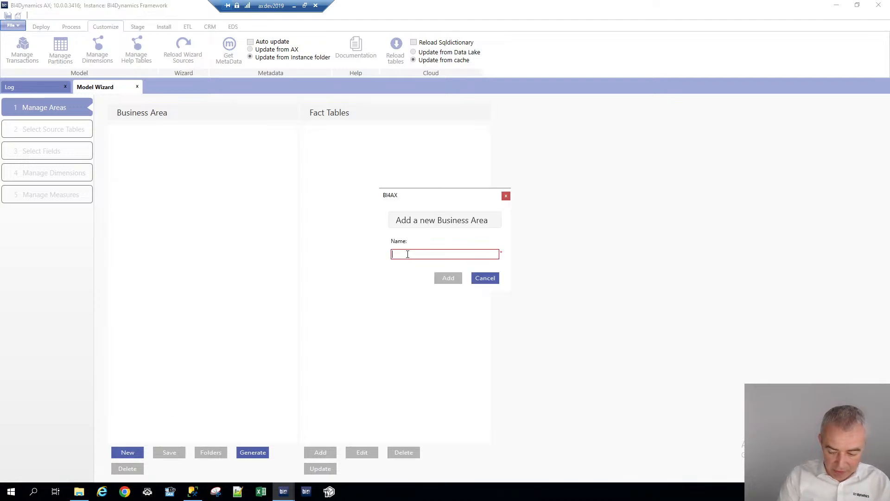
pyautogui.write('SALES')
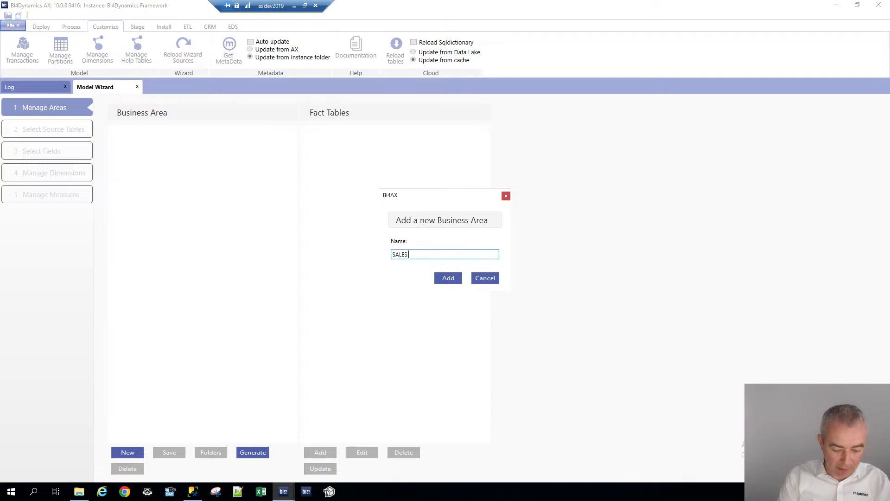
pyautogui.write(' ANALYSI')
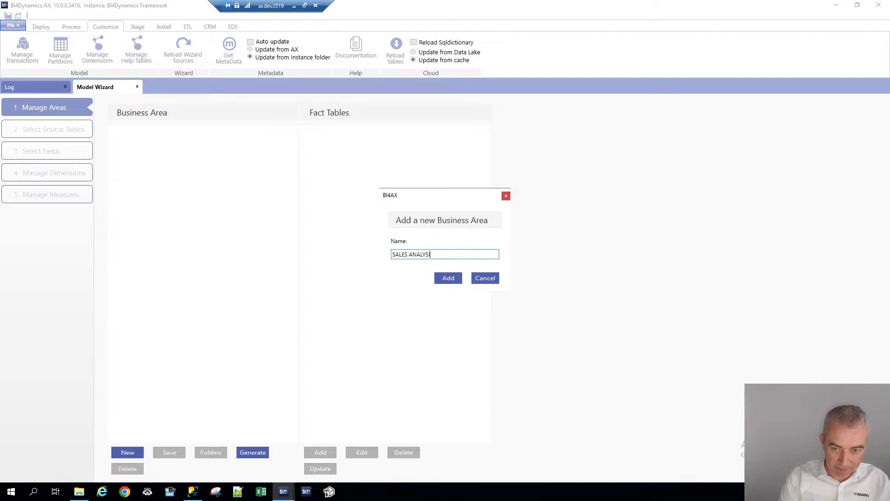
pyautogui.write('S')
pyautogui.hotkey('ctrl', 'shift', 'Left')
pyautogui.hotkey('ctrl', 'c')
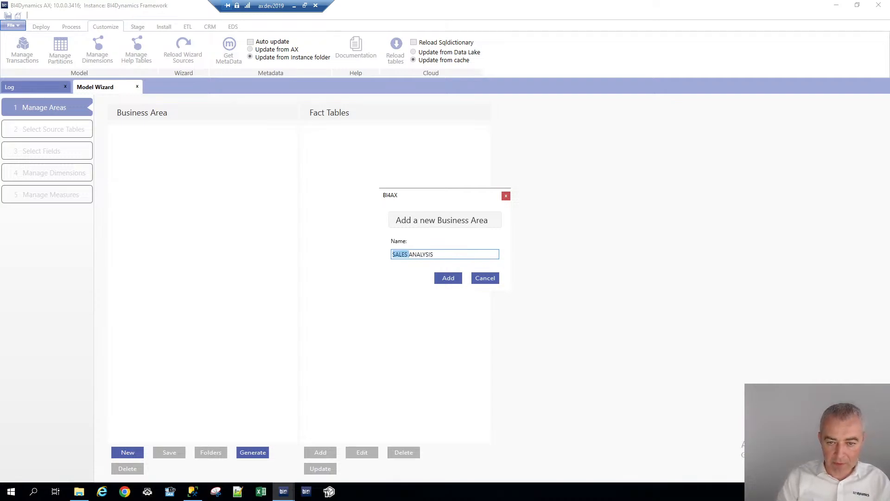
pyautogui.click(449, 278)
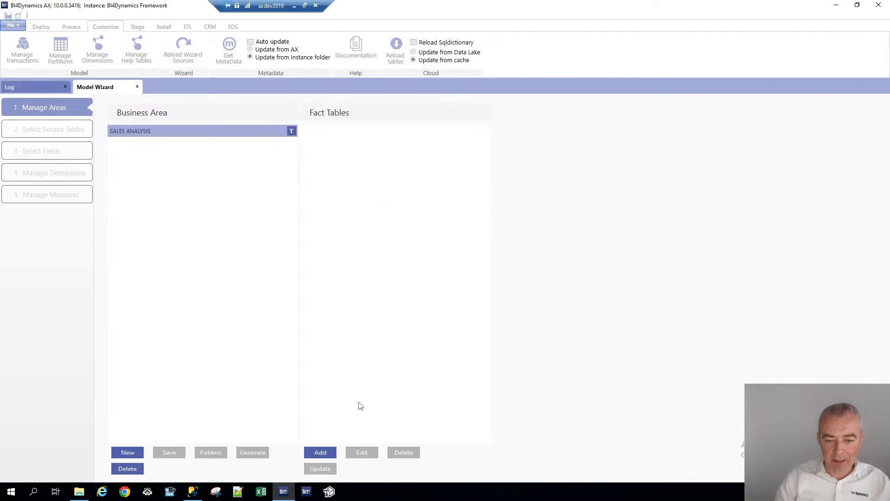
# Add a fact table named SALES TRANSATIONS to the business area
pyautogui.click(319, 453)
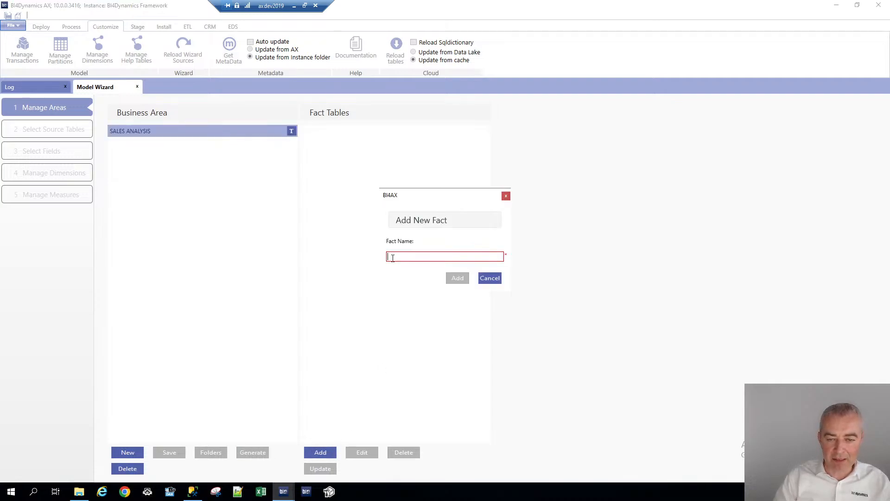
pyautogui.hotkey('ctrl', 'v')
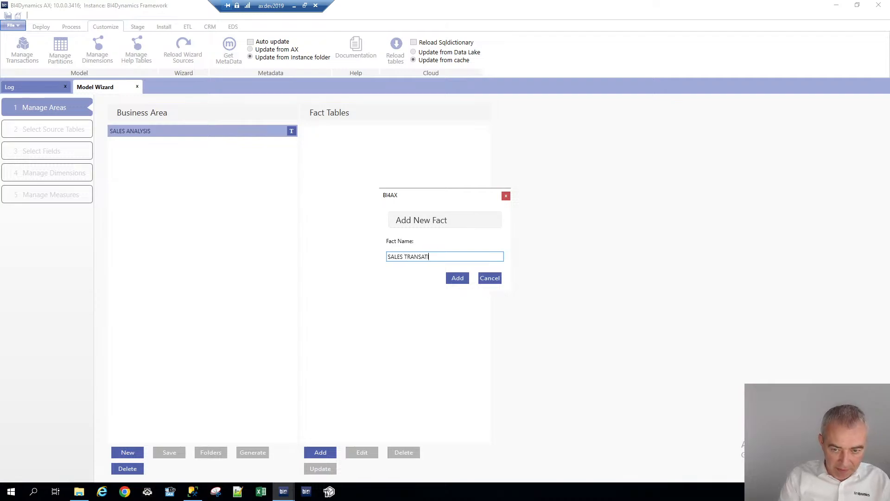
pyautogui.click(455, 278)
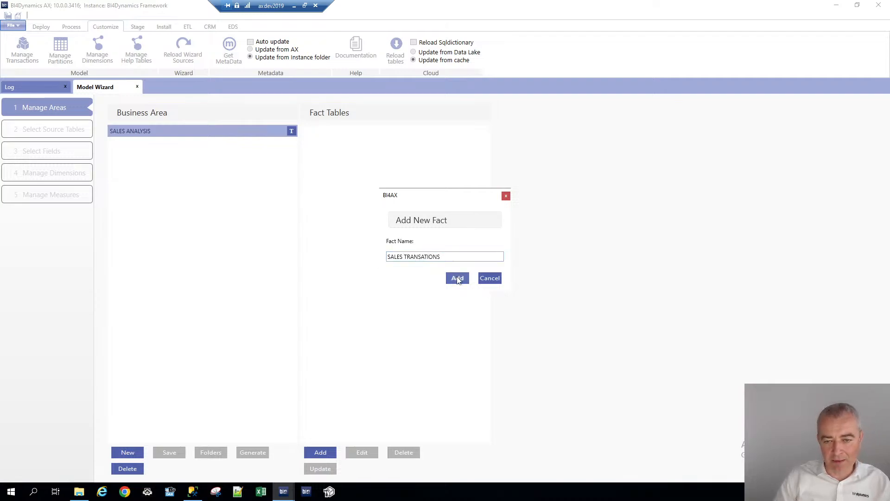
# Open source table selection, search for CUSTINVOICET and add CUSTINVOICETRANS as the source table
pyautogui.click(73, 132)
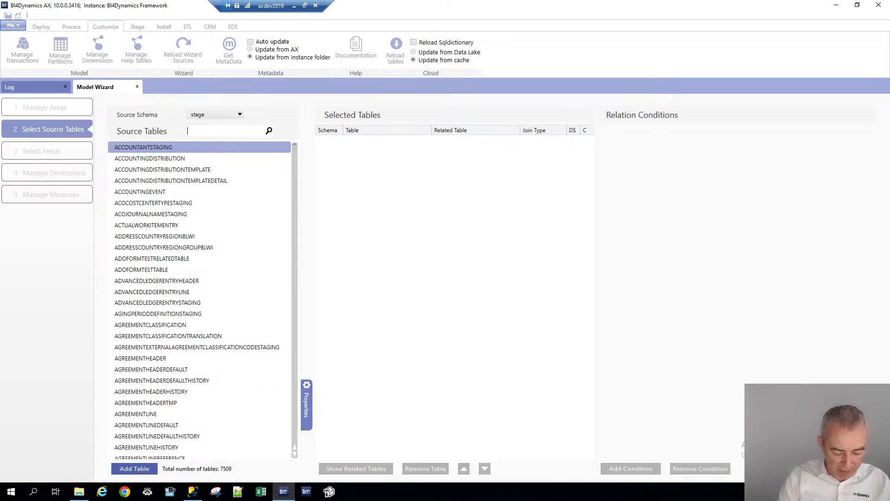
pyautogui.write('CUSTINVOI')
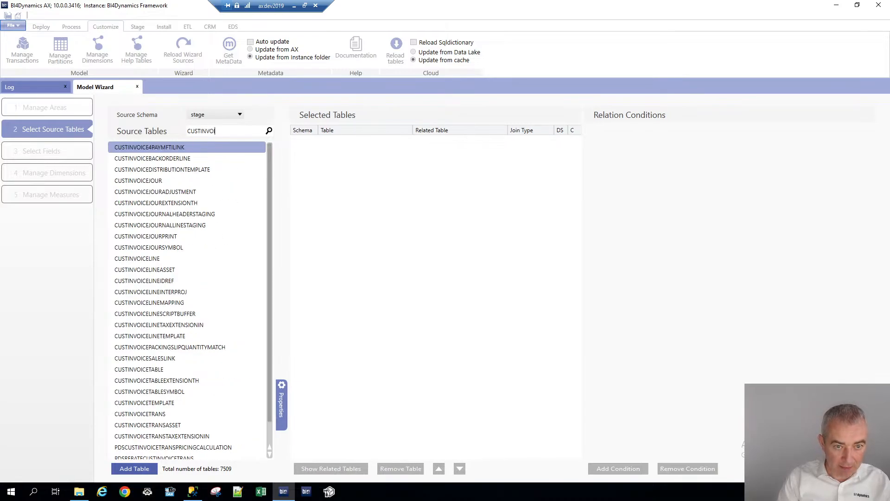
pyautogui.write('CET')
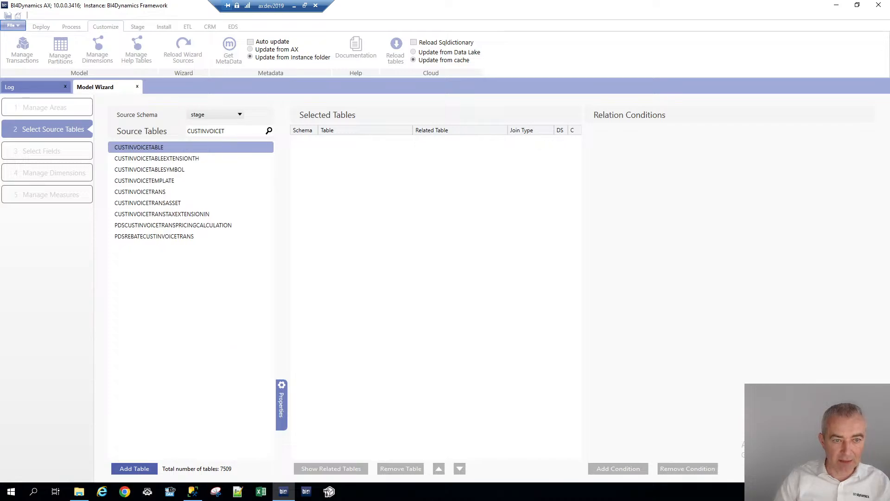
pyautogui.click(168, 192)
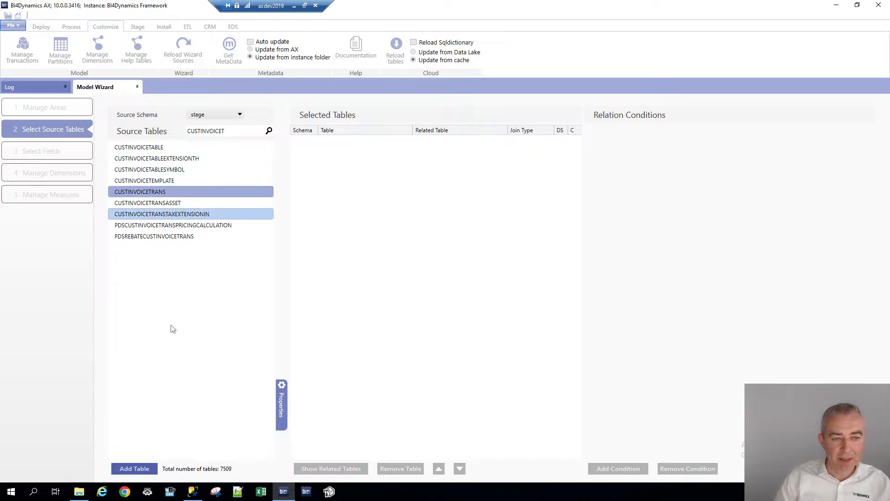
pyautogui.click(146, 468)
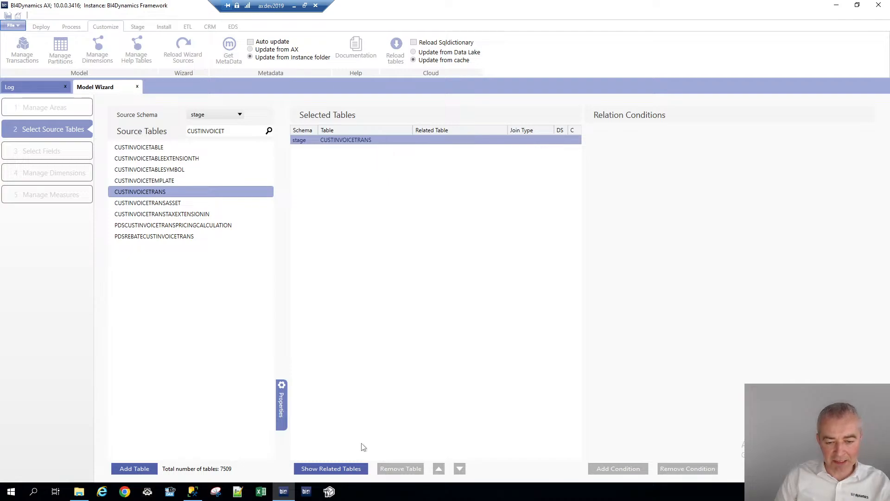
# Show the tables related to CUSTINVOICETRANS and add CUSTINVOICEJOUR as a related table
pyautogui.click(352, 473)
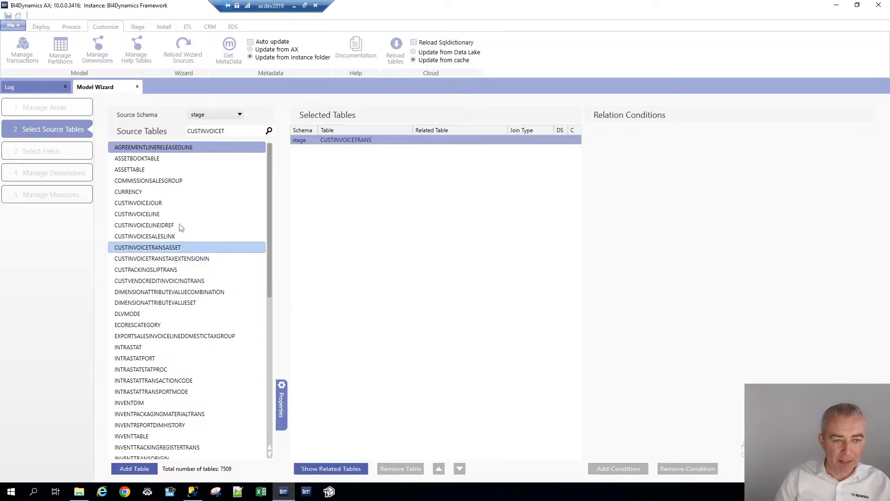
pyautogui.click(163, 203)
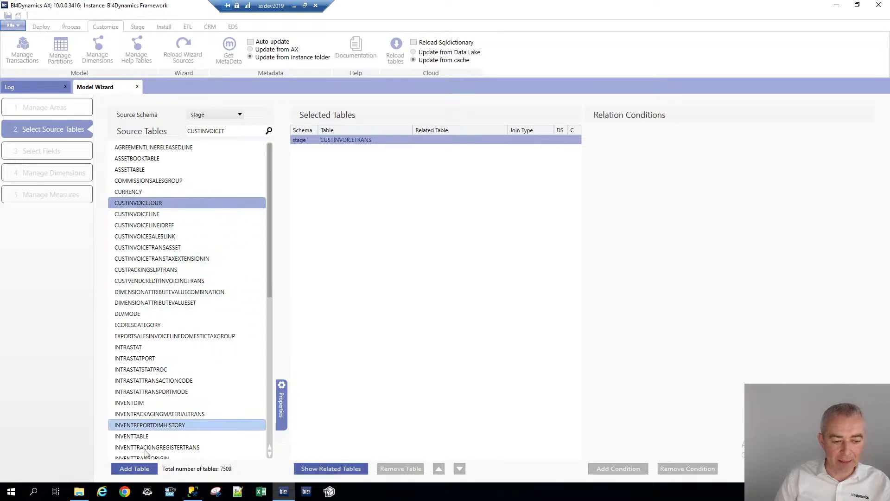
pyautogui.click(134, 469)
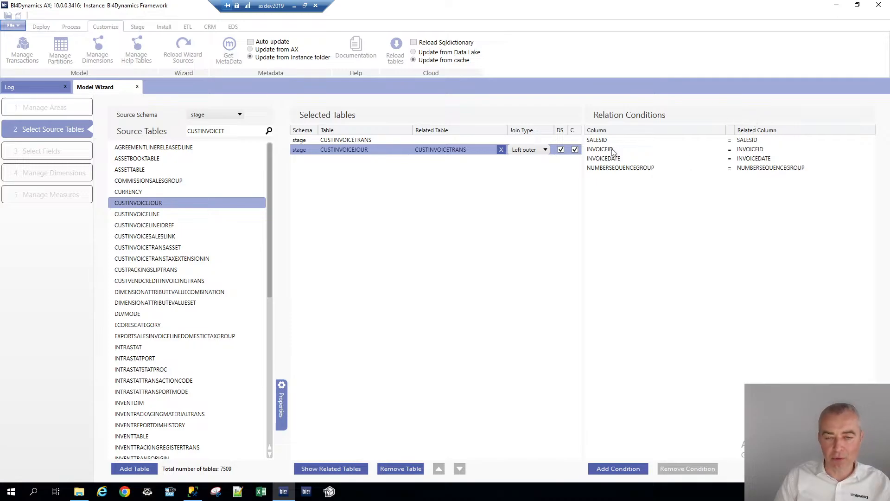
# In SQL Server Management Studio, uncomment the RelationTableName = 'CUSTINVOICEJOUR' filter and rerun the relation query
pyautogui.click(193, 492)
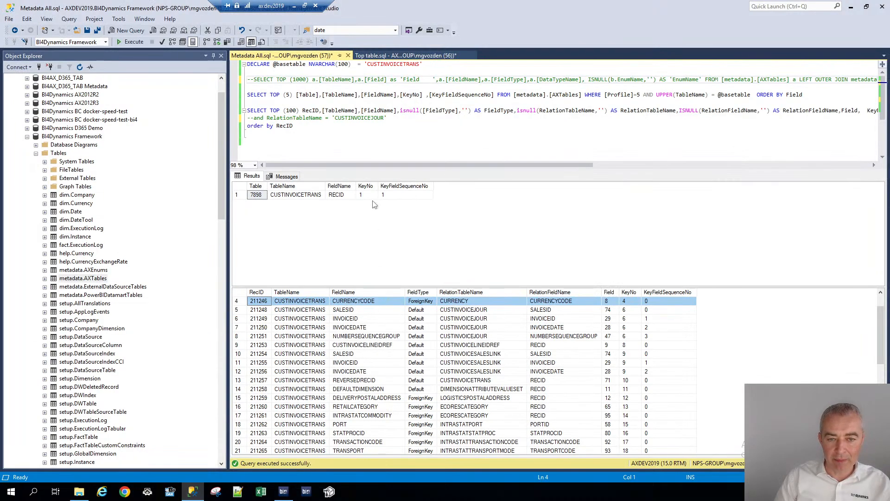
pyautogui.click(336, 127)
pyautogui.press('Up')
pyautogui.press('Home')
pyautogui.press('Delete')
pyautogui.press('Delete')
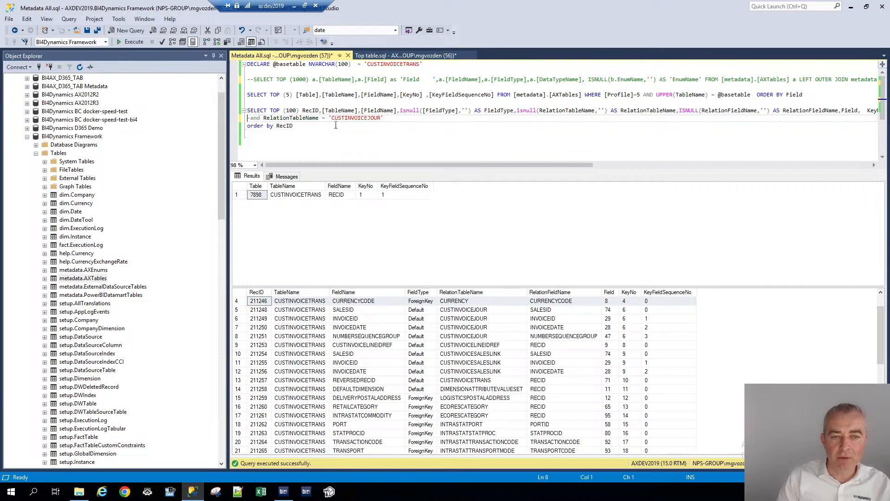
pyautogui.press('F5')
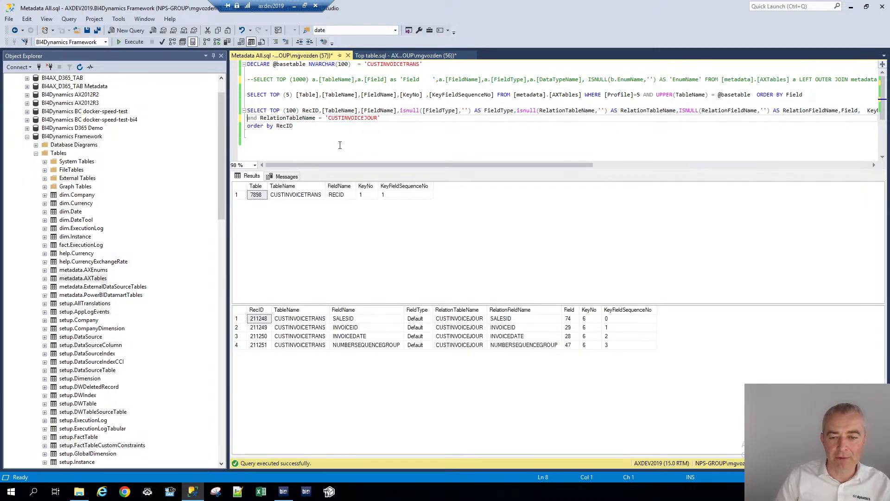
# Back in the Model Wizard's field selection, filter fields by INVOI and select CUSTINVOICEJOUR's INVOICEDATE
pyautogui.hotkey('alt', 'Tab')
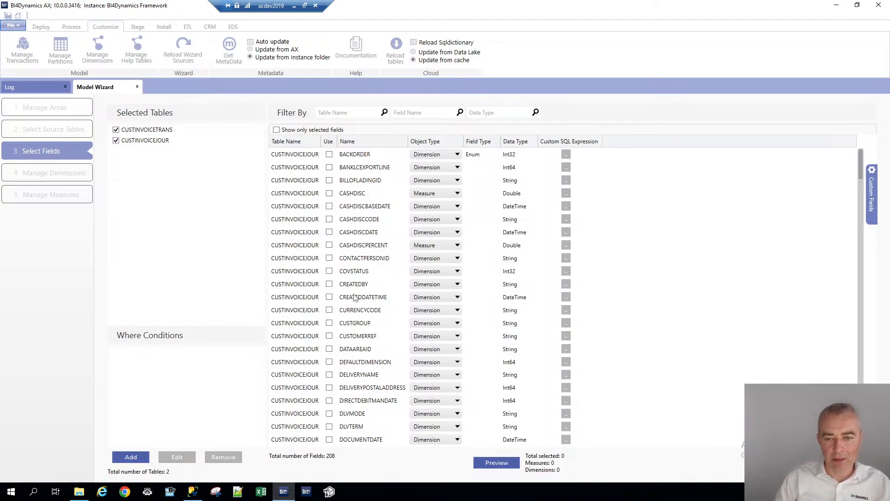
pyautogui.click(408, 103)
pyautogui.write('INVO')
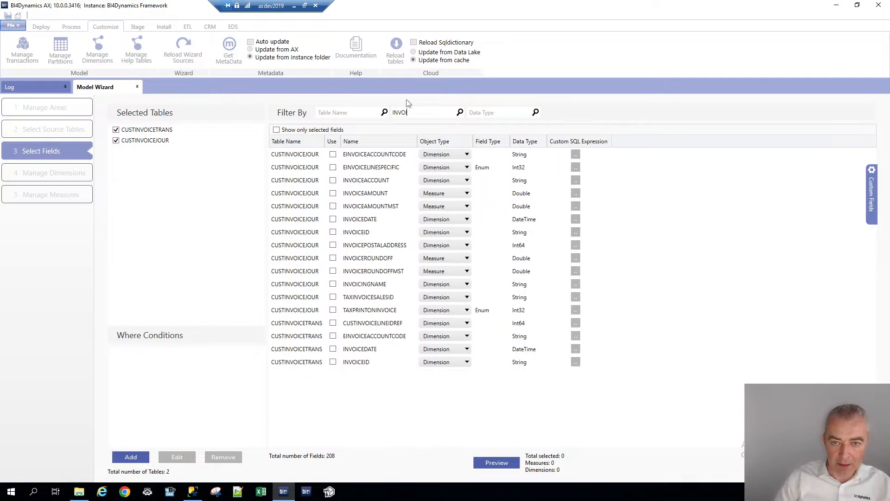
pyautogui.click(333, 219)
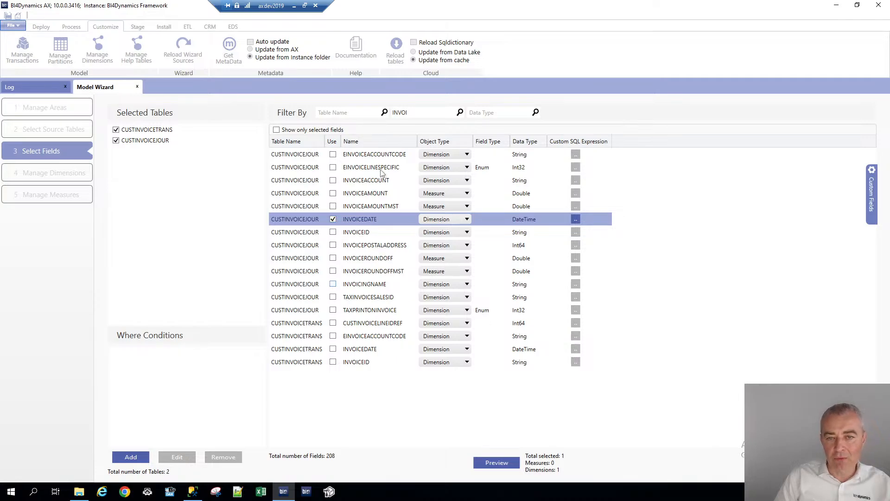
# Filter fields by LINEAM and select CUSTINVOICETRANS's LINEAMOUNTMST
pyautogui.moveTo(412, 112); pyautogui.dragTo(376, 111)
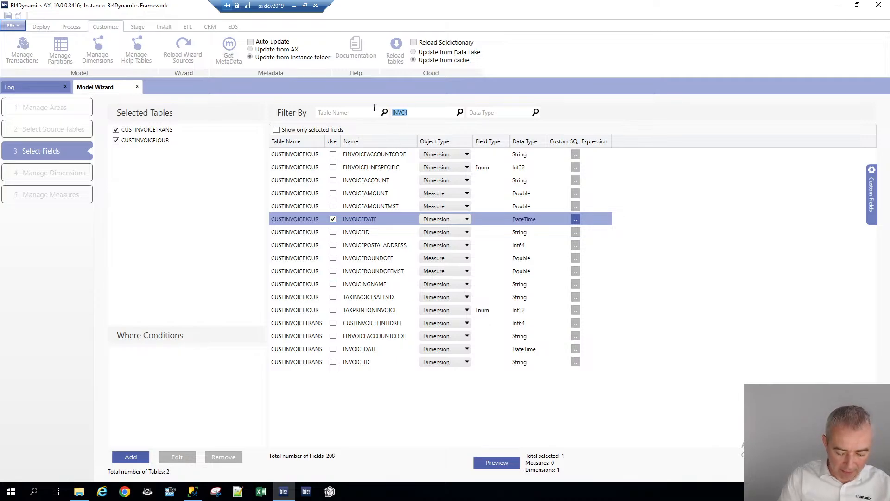
pyautogui.press('BackSpace')
pyautogui.write('LINEAM')
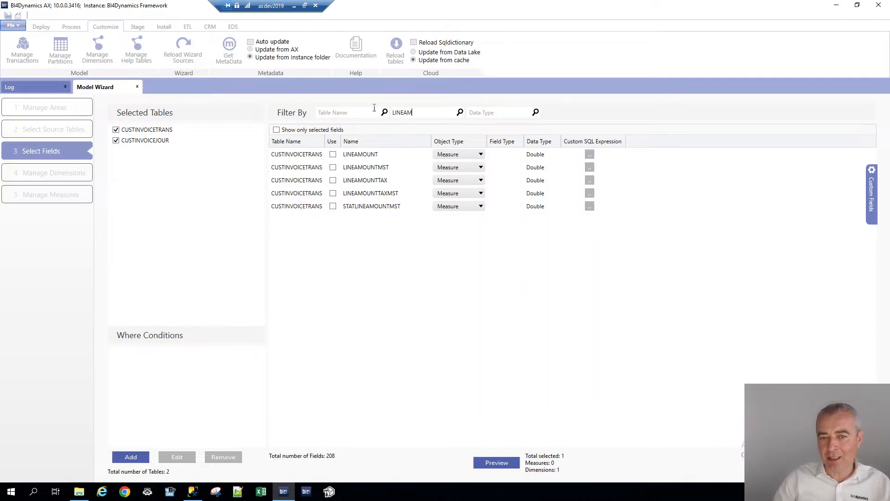
pyautogui.click(333, 167)
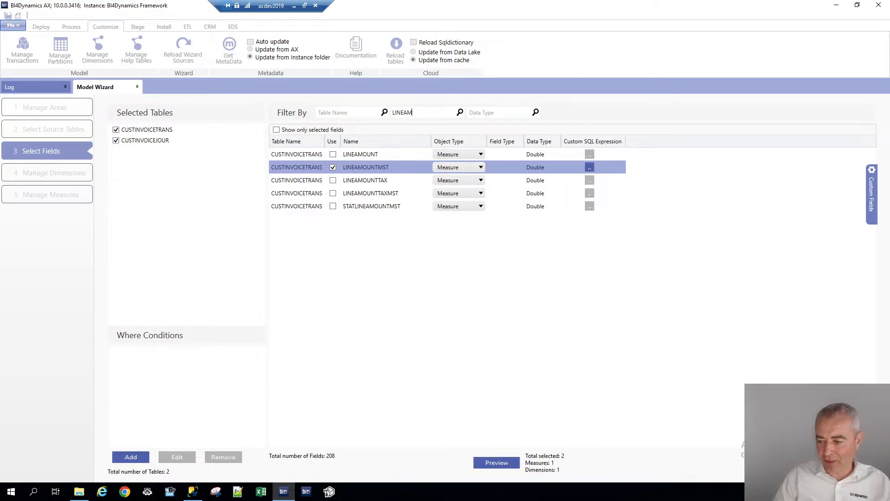
# Open Manage Dimensions to inspect the INVOICEDATE dimension, then return to field selection
pyautogui.click(853, 464)
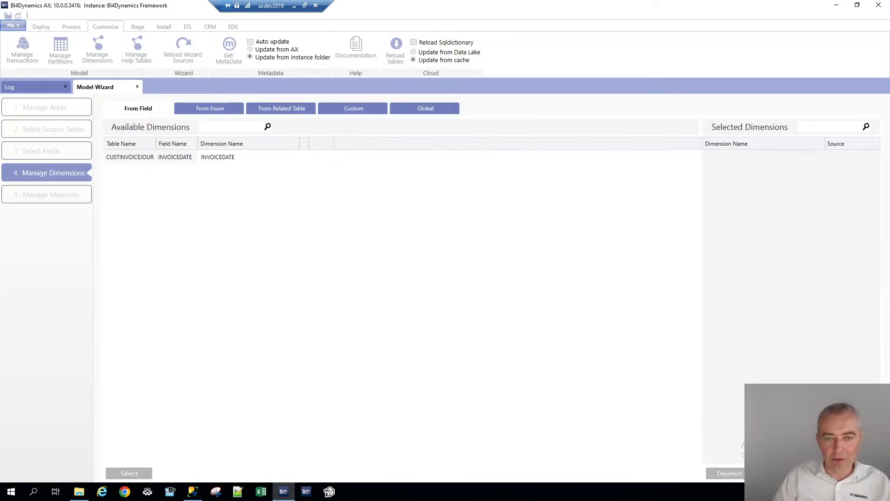
pyautogui.click(222, 157)
pyautogui.moveTo(223, 157); pyautogui.dragTo(179, 160)
pyautogui.press('BackSpace')
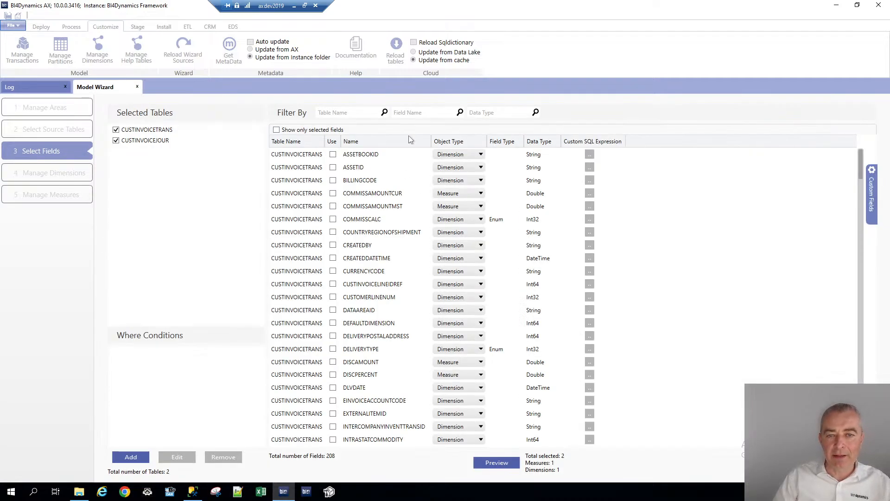
# Filter fields by AMO and select LINEAMOUNTTAX, LINEAMOUNT, DISCAMOUNT, LINEAMOUNTTAXMST, TAXAMOUNT and TAXAMOUNTMST from CUSTINVOICETRANS
pyautogui.click(411, 112)
pyautogui.write('AMO')
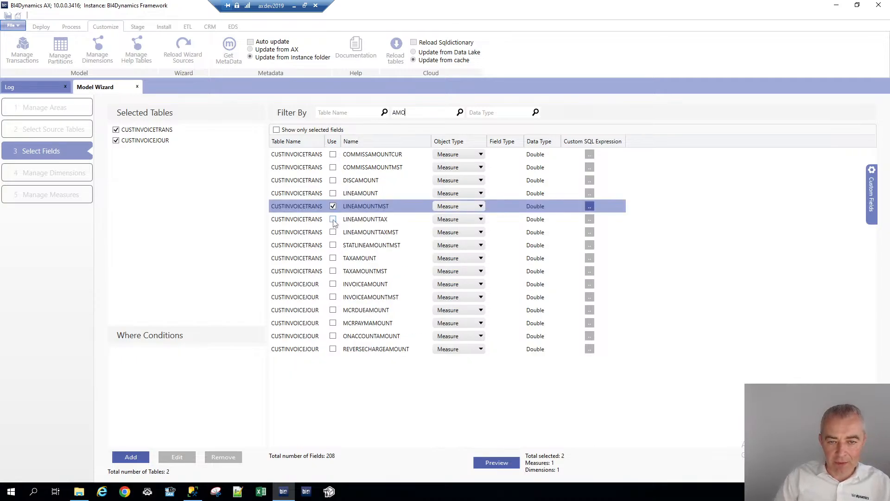
pyautogui.click(334, 220)
pyautogui.click(333, 193)
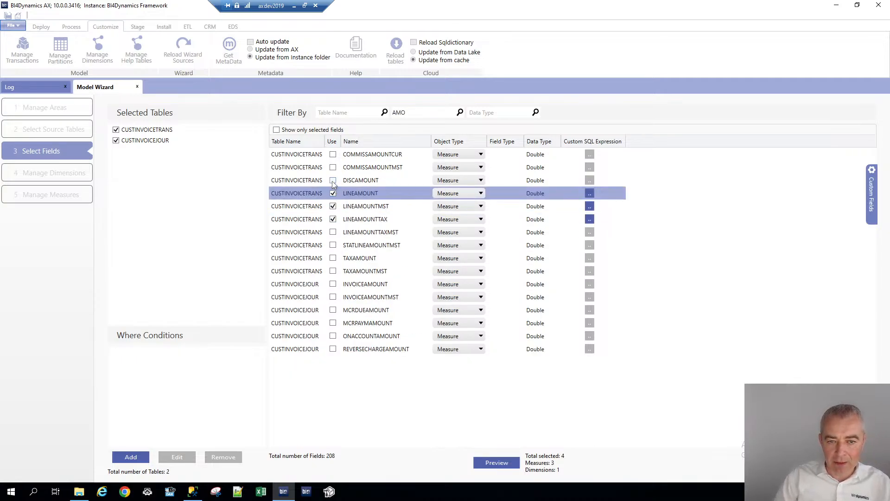
pyautogui.click(333, 180)
pyautogui.click(334, 233)
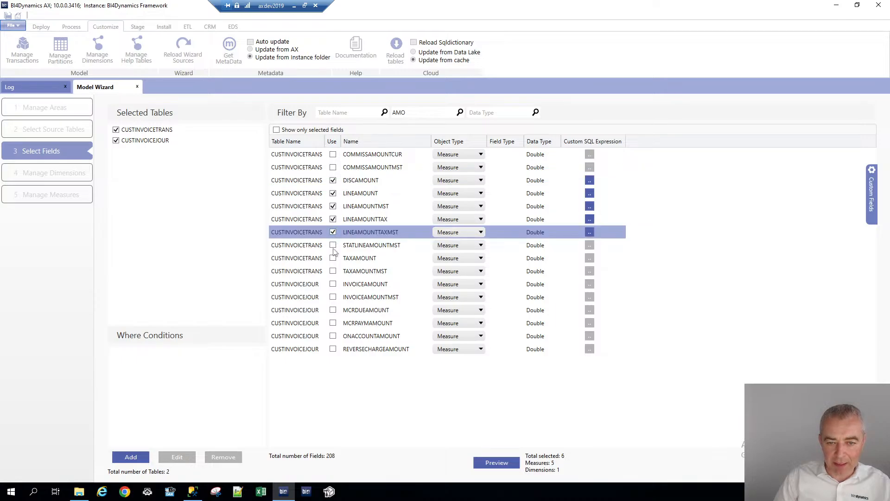
pyautogui.click(334, 258)
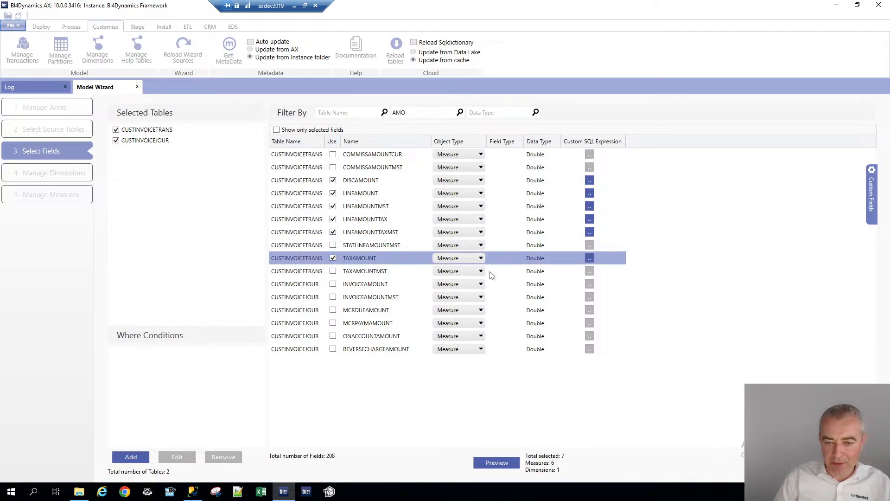
pyautogui.click(333, 271)
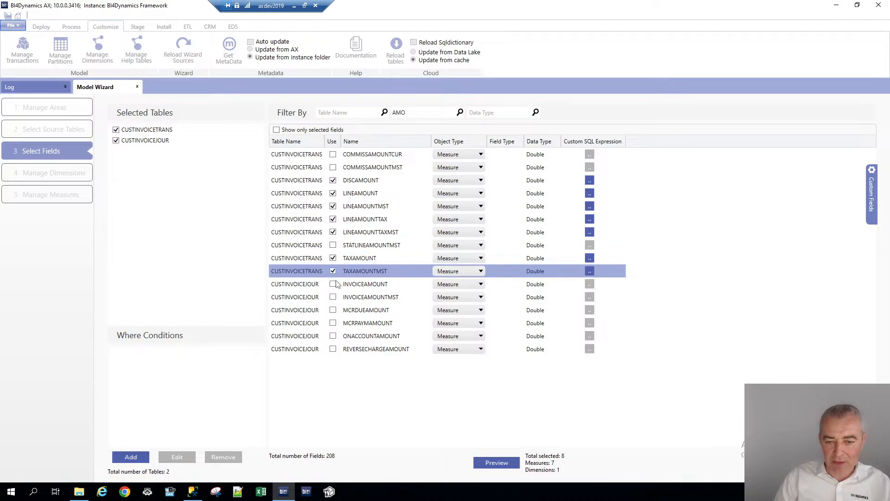
# Filter fields by Q and select QTY and INVENTQTY from CUSTINVOICETRANS
pyautogui.doubleClick(400, 113)
pyautogui.write('Q')
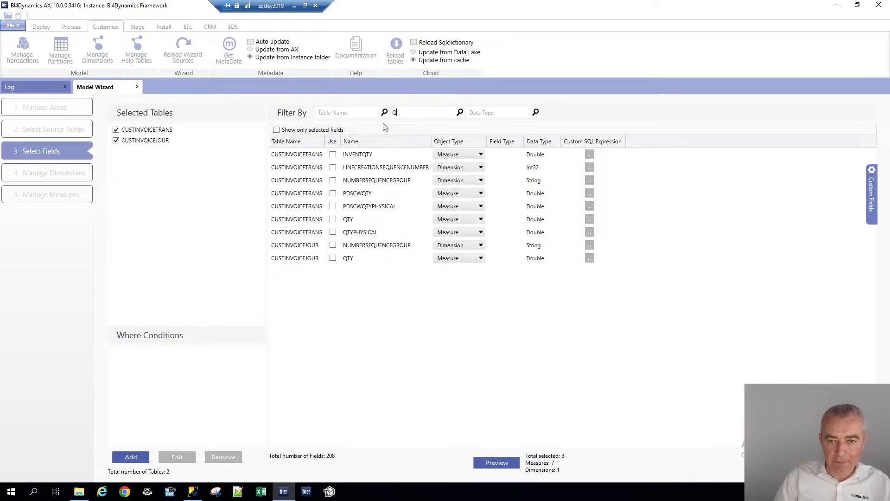
pyautogui.click(333, 219)
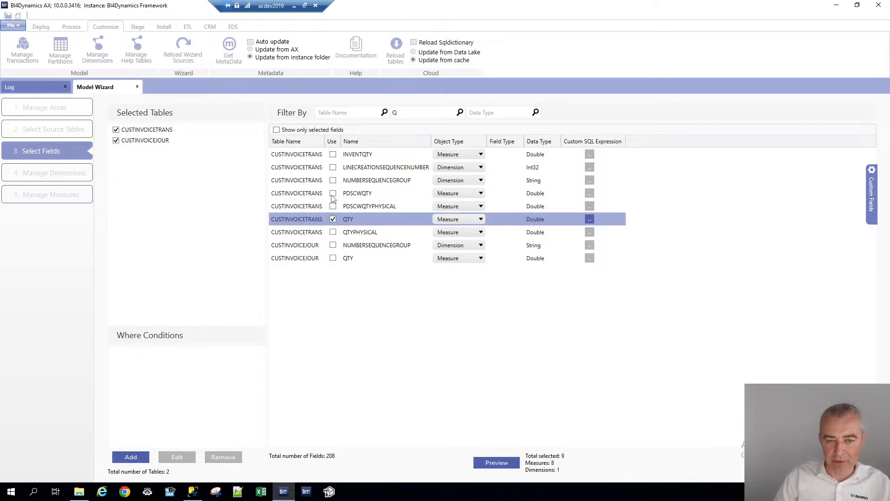
pyautogui.click(333, 154)
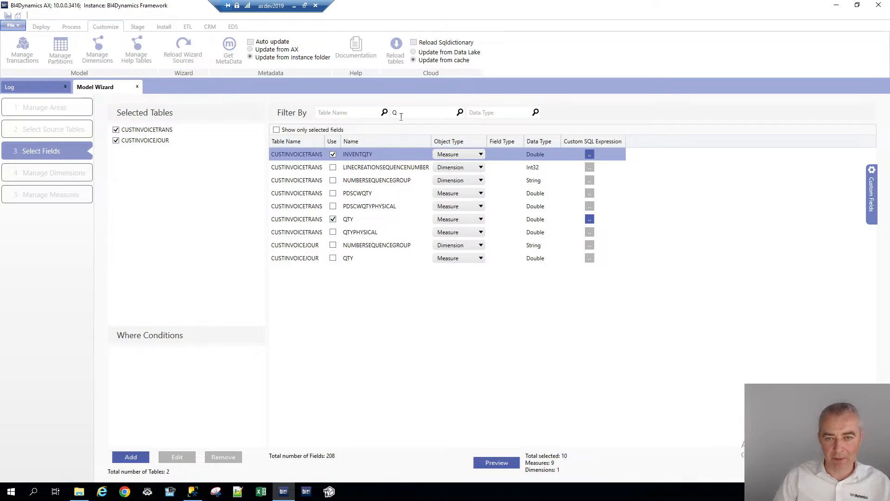
# Clear the field filter, show only the selected fields, then proceed to Manage Dimensions and select INVOICEDATE as the DATE dimension
pyautogui.press('BackSpace')
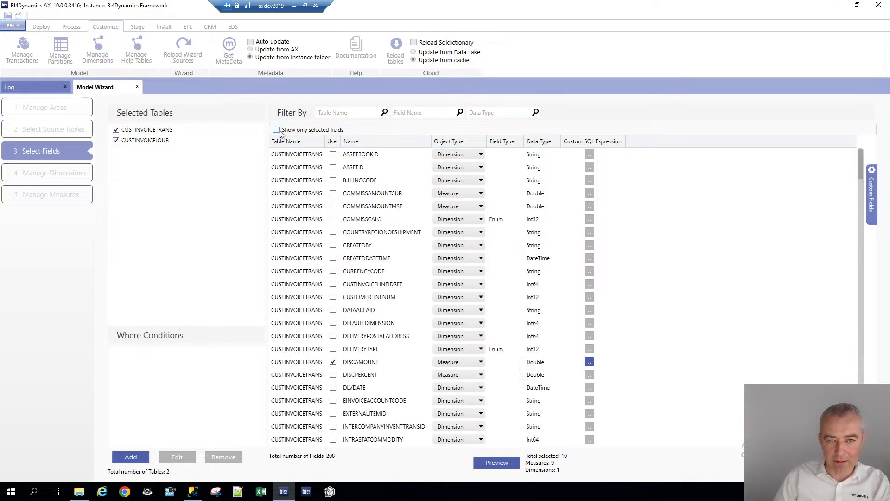
pyautogui.click(277, 130)
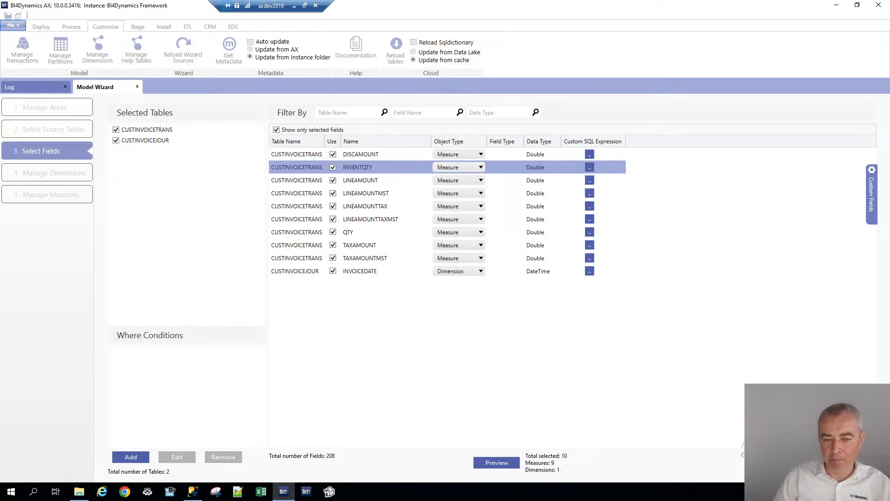
pyautogui.click(855, 470)
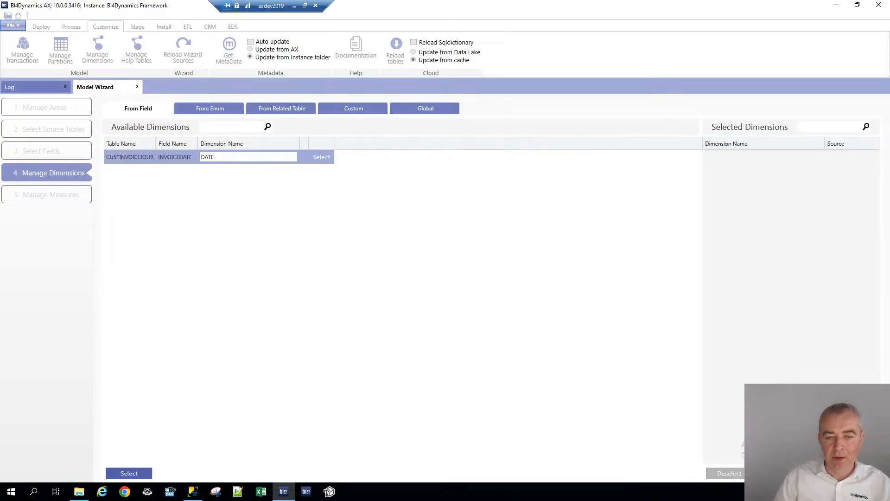
pyautogui.click(319, 157)
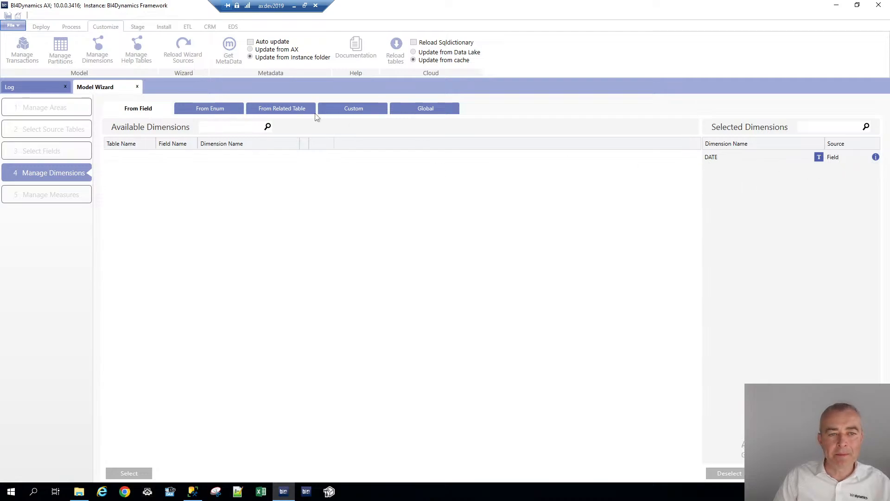
# Browse the related-table dimensions and add CURRENCY as a dimension
pyautogui.click(216, 109)
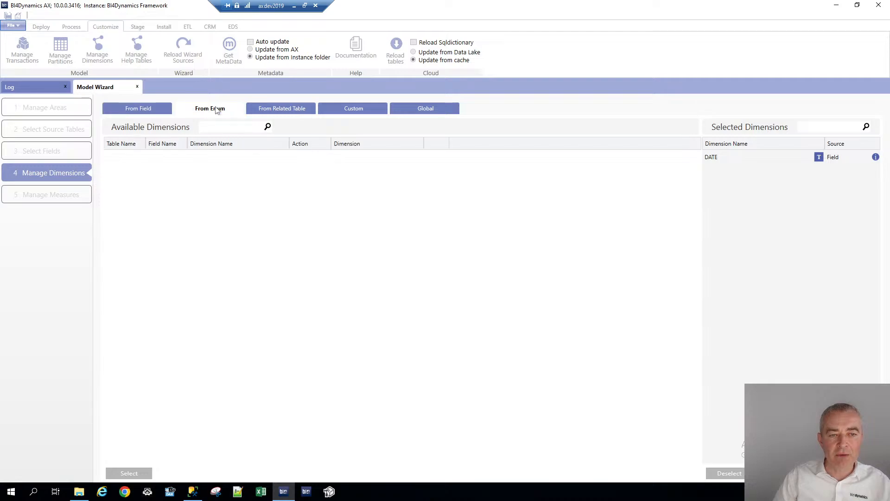
pyautogui.click(289, 110)
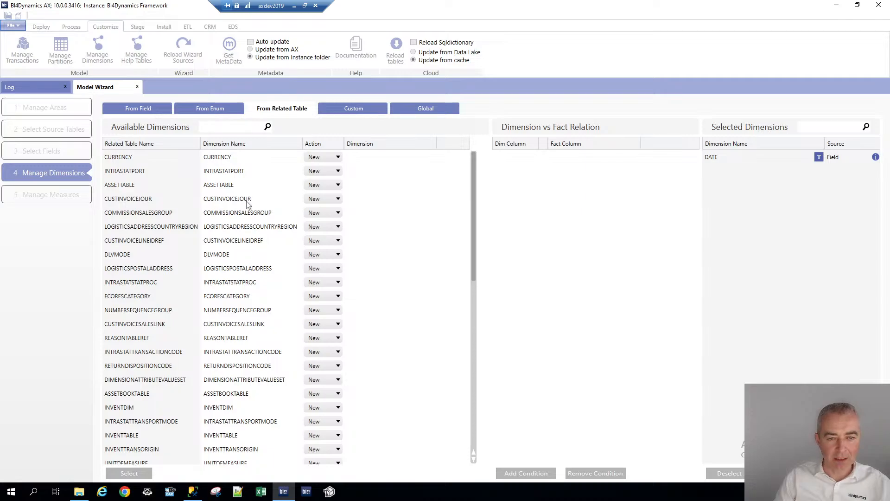
pyautogui.scroll(-4, 252, 277)
pyautogui.scroll(4, 252, 254)
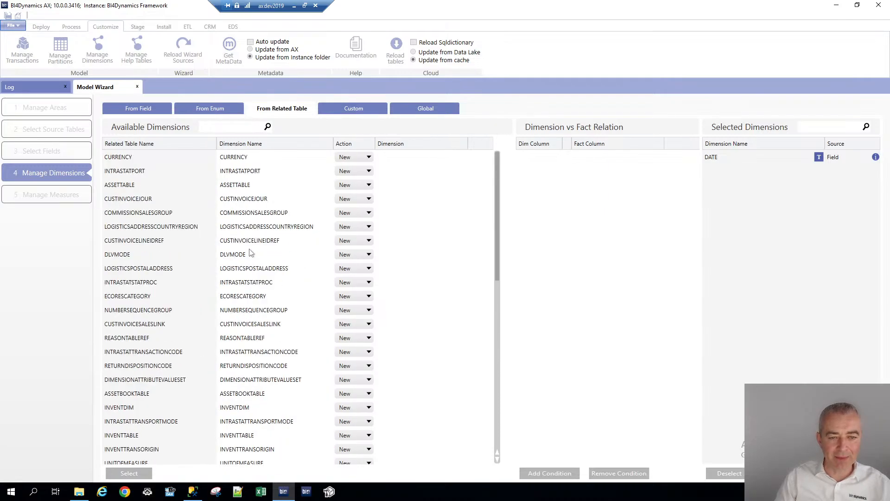
pyautogui.click(256, 157)
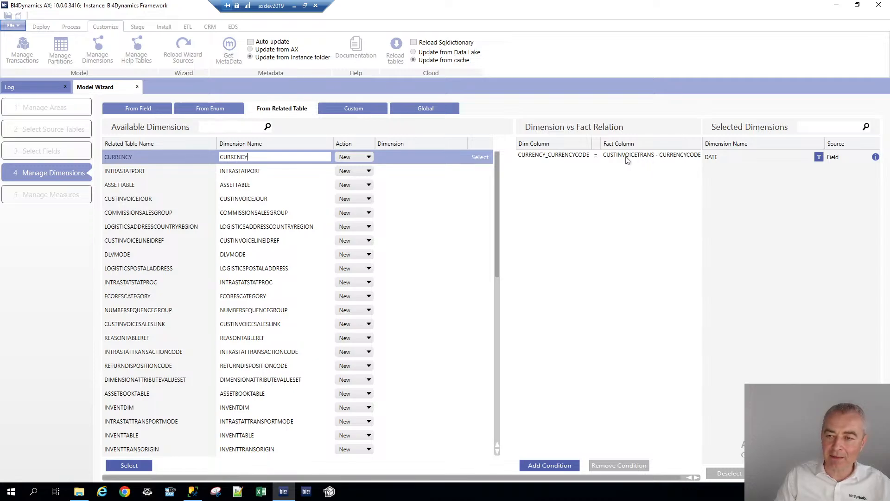
pyautogui.click(478, 158)
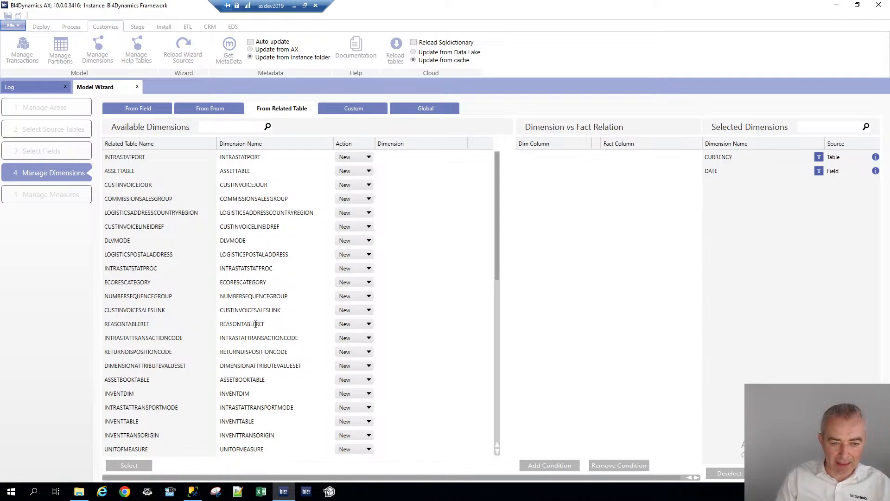
# Add INVENTDIM as a dimension, and add INVENTTABLE as a dimension named ITEM
pyautogui.click(239, 394)
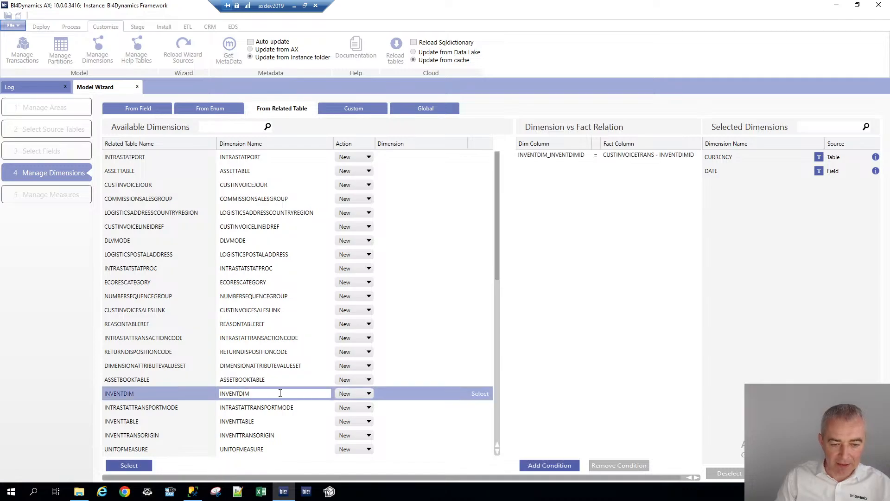
pyautogui.click(481, 394)
pyautogui.doubleClick(277, 412)
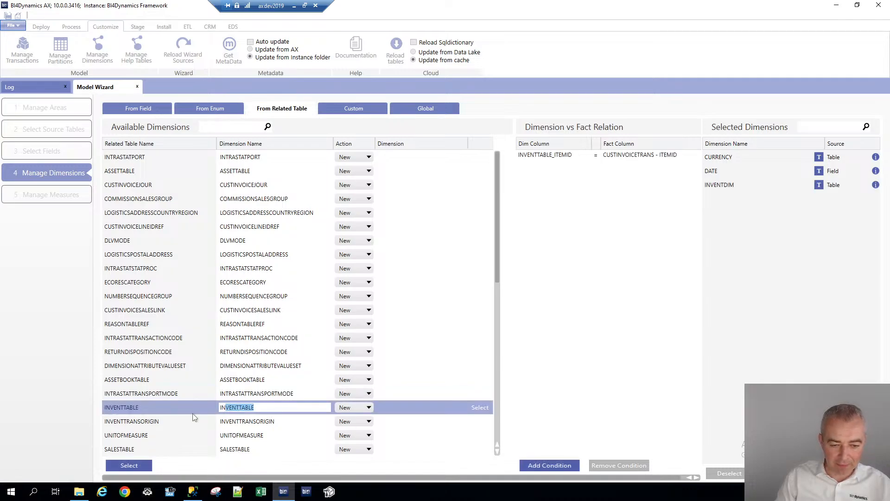
pyautogui.press('BackSpace')
pyautogui.write('ITEM')
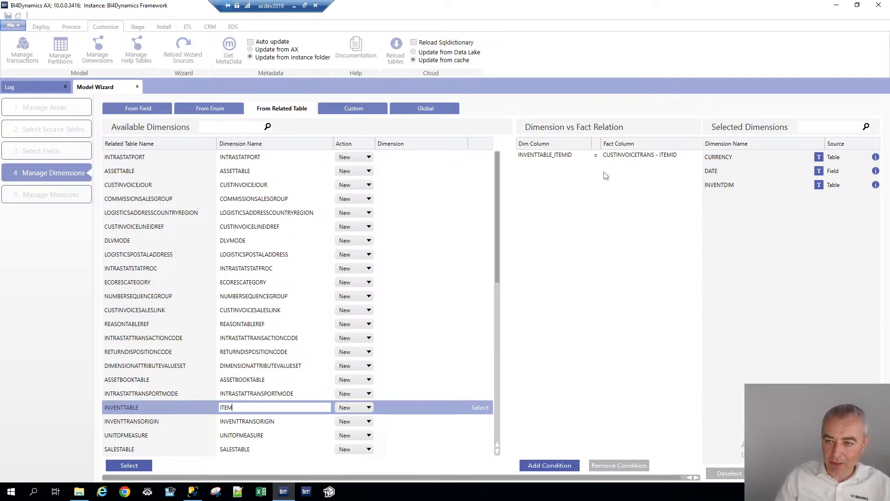
pyautogui.click(480, 408)
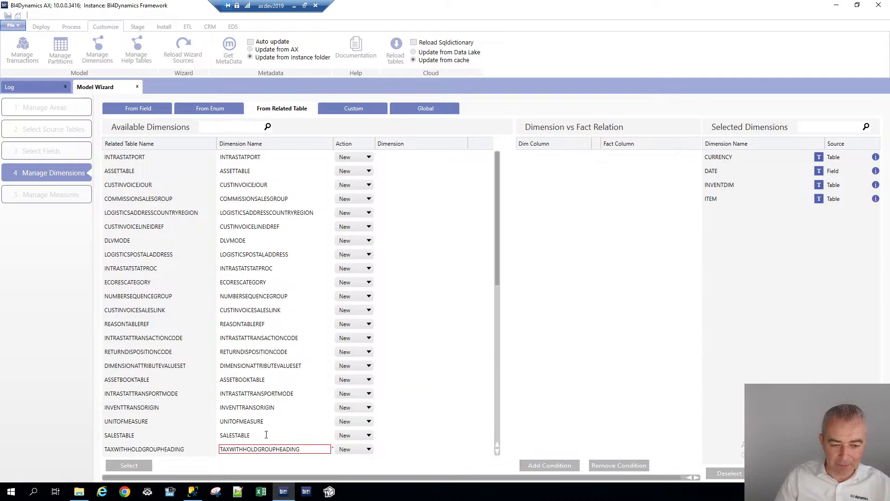
# Add UNITOFMEASURE as a dimension, and add SALESTABLE as a dimension named SALES TABLE
pyautogui.click(292, 421)
pyautogui.click(478, 422)
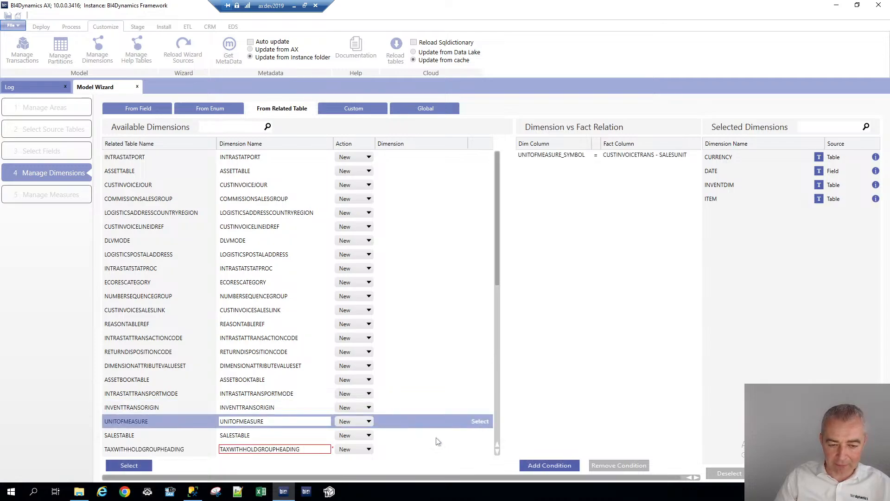
pyautogui.click(235, 422)
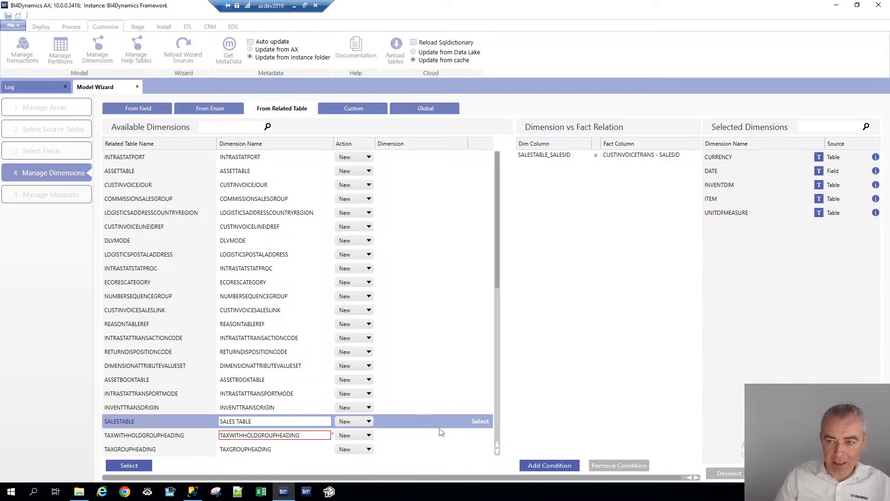
pyautogui.click(480, 421)
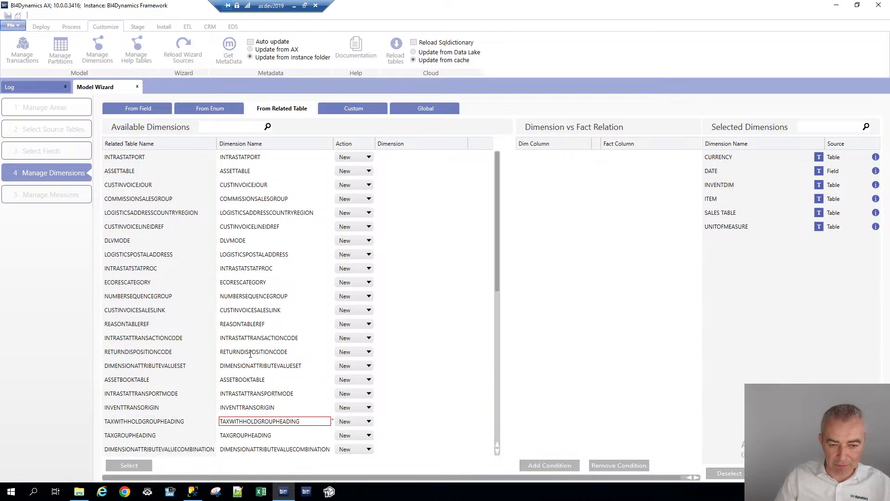
# Find INVENTLOCATION among the related tables and add it as a dimension
pyautogui.scroll(-3, 263, 393)
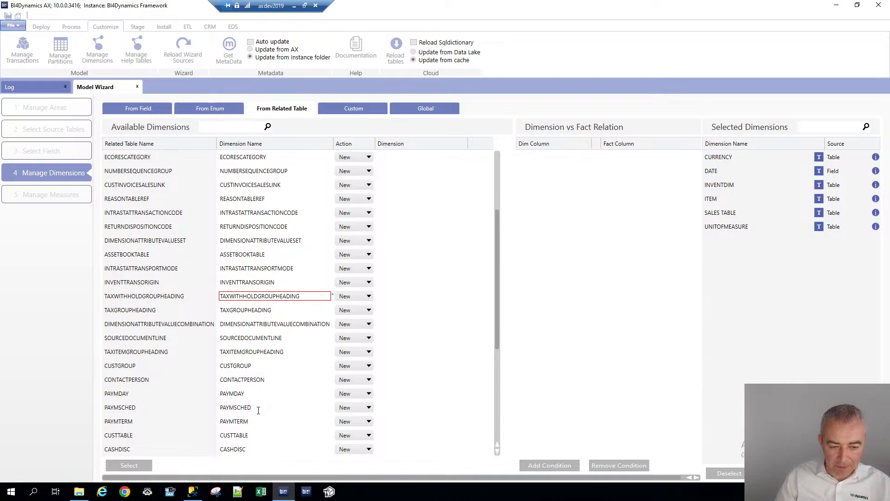
pyautogui.scroll(-2, 258, 420)
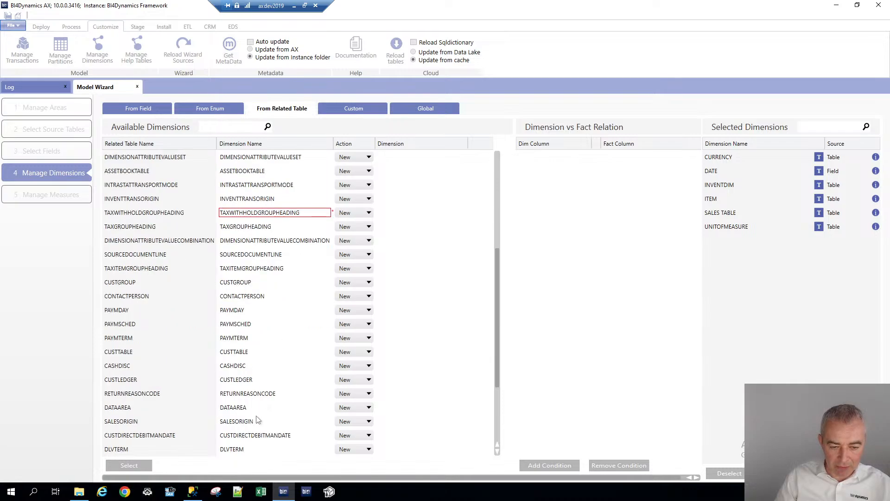
pyautogui.scroll(-1, 257, 417)
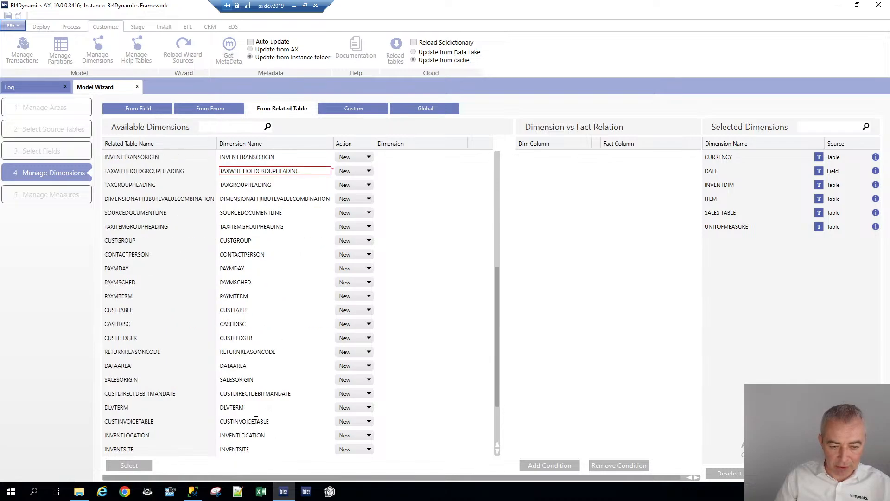
pyautogui.scroll(-1, 255, 419)
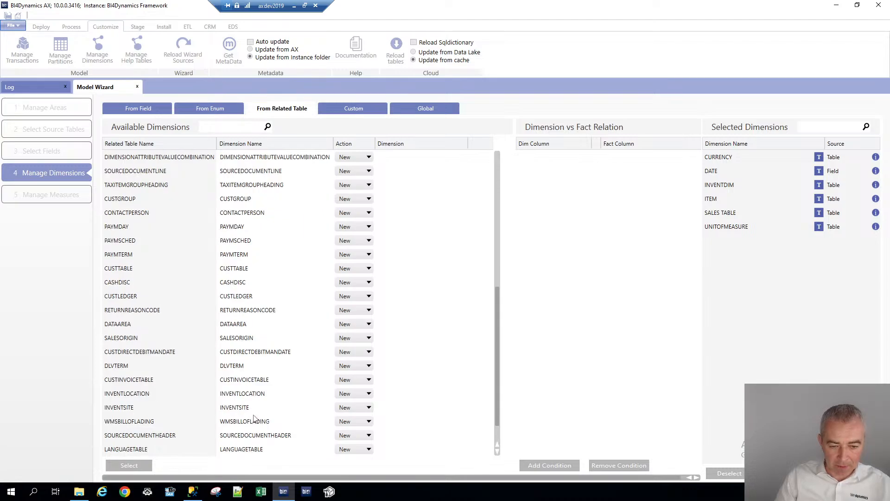
pyautogui.click(265, 394)
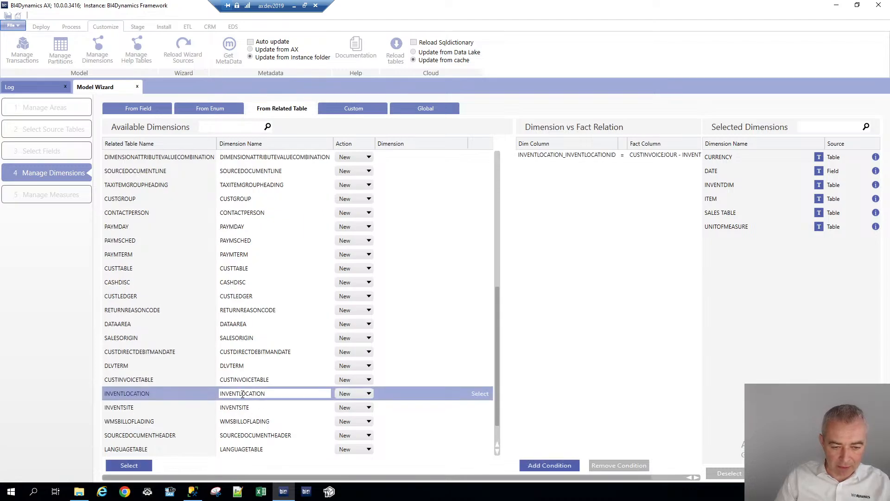
pyautogui.click(480, 395)
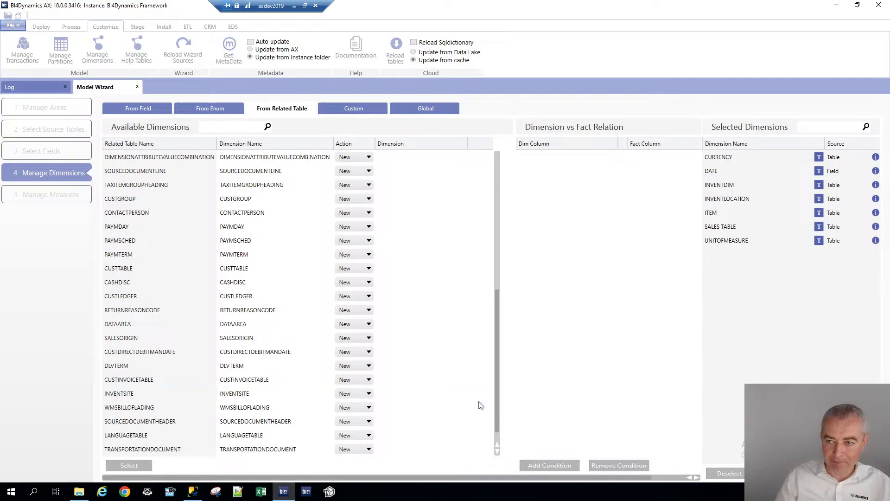
# Add the HCMWORKER related table as a dimension named EMPLOYEE
pyautogui.scroll(-1, 284, 447)
pyautogui.click(281, 448)
pyautogui.hotkey('ctrl', 'a')
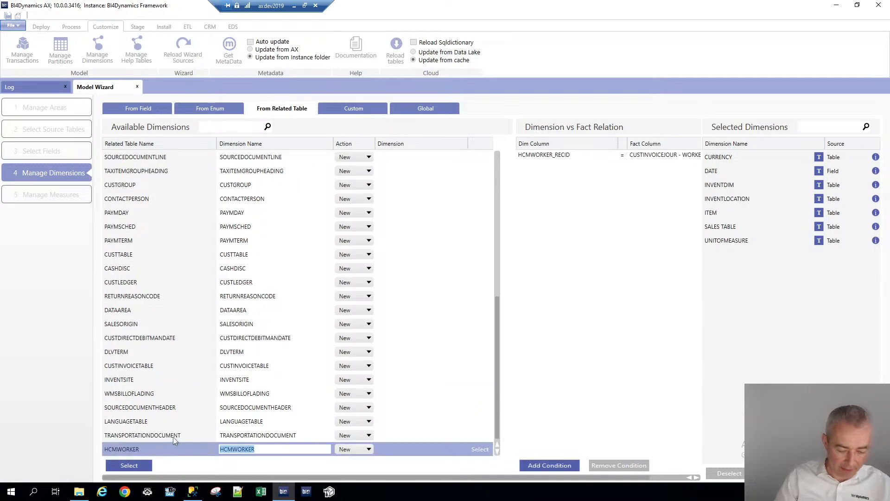
pyautogui.write('EMPLOYEE')
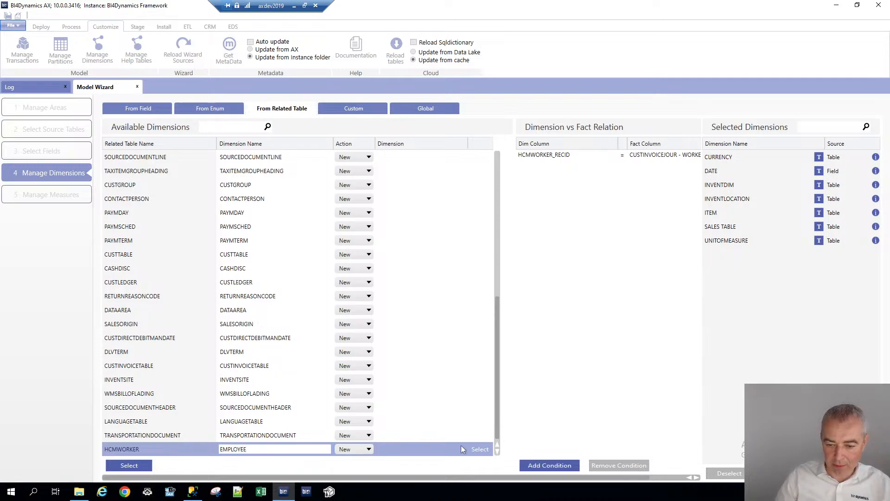
pyautogui.click(479, 449)
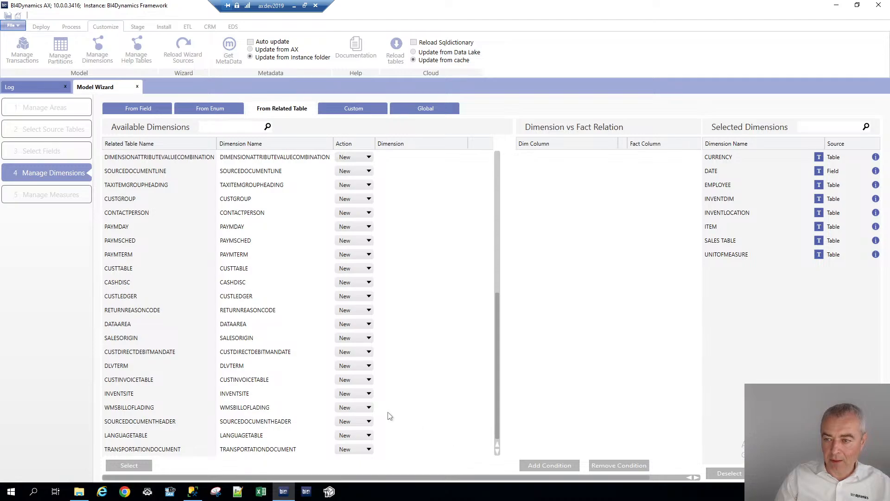
# Filter related tables by CU and add CUSTTABLE as a dimension named CUSTOMER
pyautogui.click(208, 128)
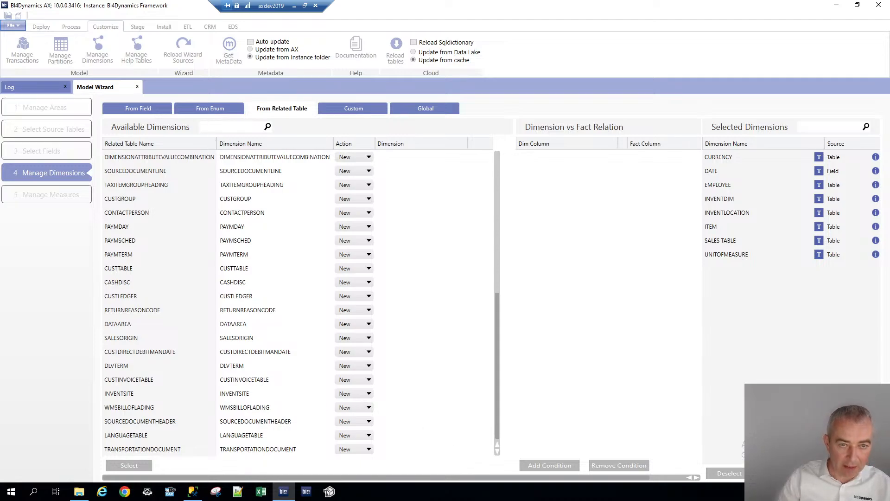
pyautogui.write('CU')
pyautogui.click(187, 230)
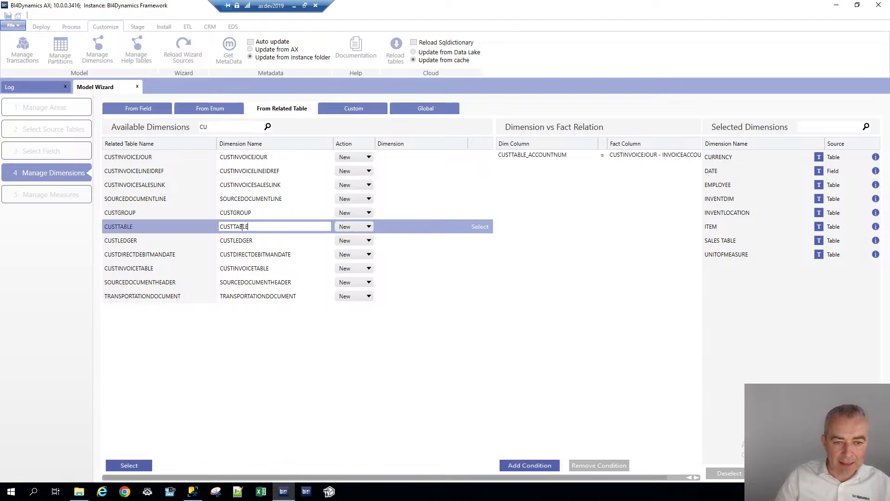
pyautogui.write('CUSTOMER')
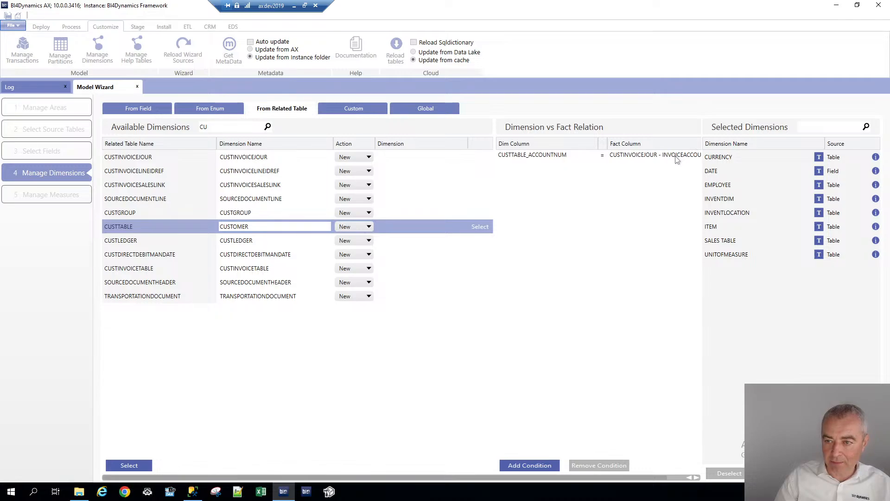
pyautogui.click(479, 227)
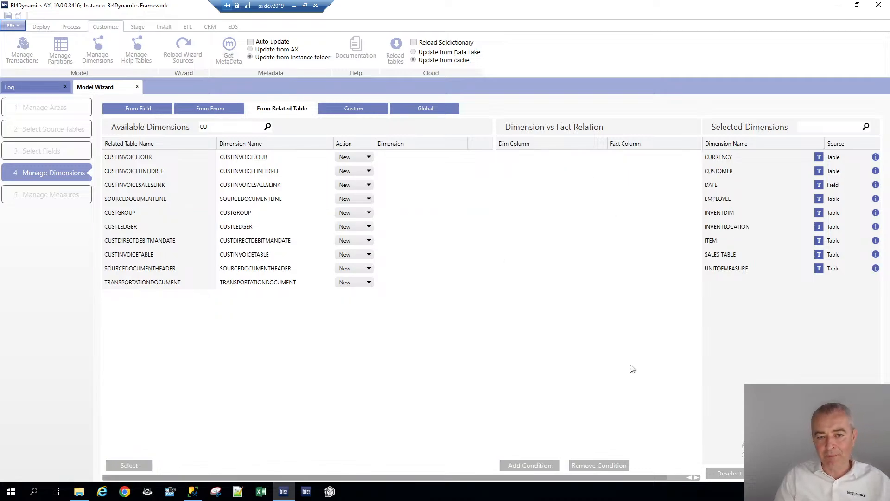
# Check the Custom and Global dimension options, then proceed to Manage Measures
pyautogui.click(353, 110)
pyautogui.click(422, 110)
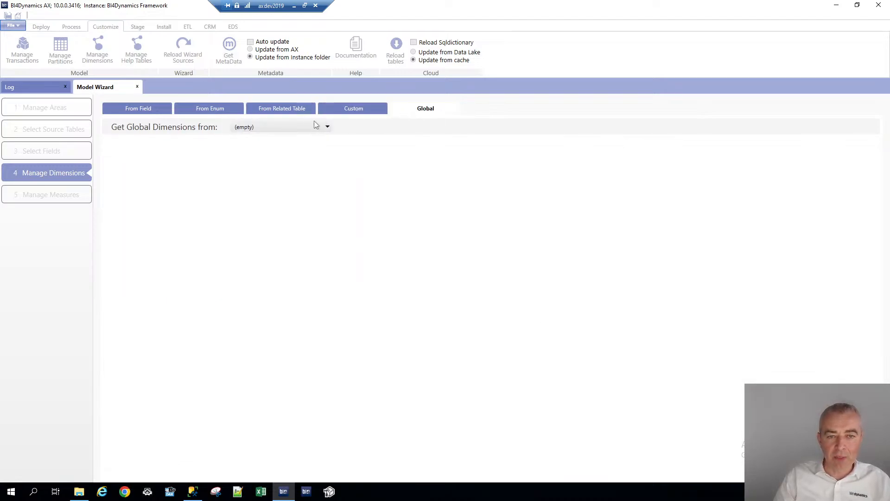
pyautogui.click(304, 126)
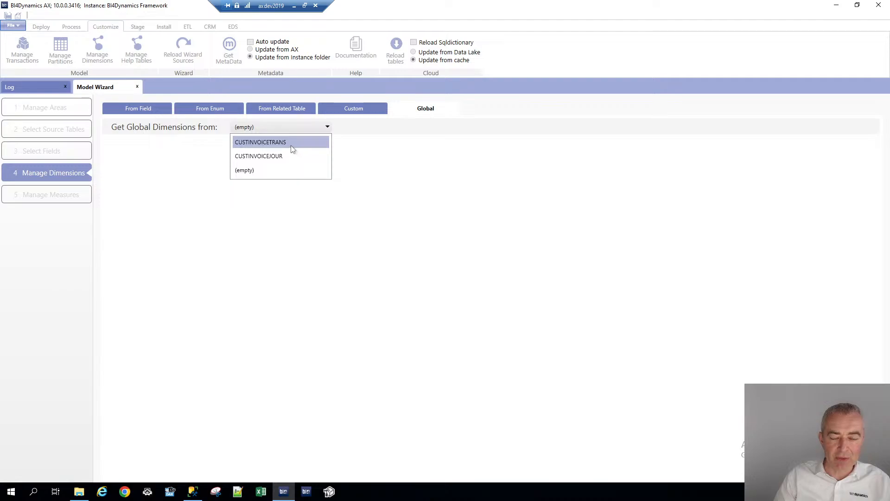
pyautogui.click(344, 112)
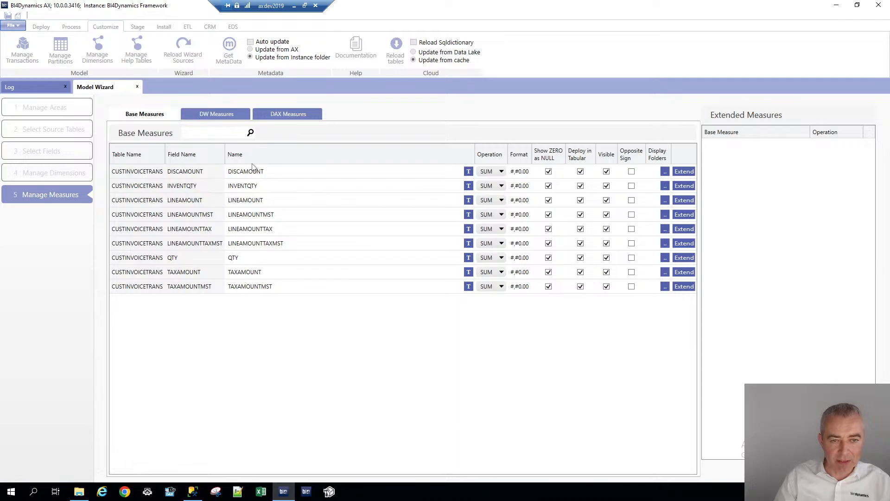
# Inspect the caption translations of the DISCAMOUNT measure
pyautogui.click(468, 171)
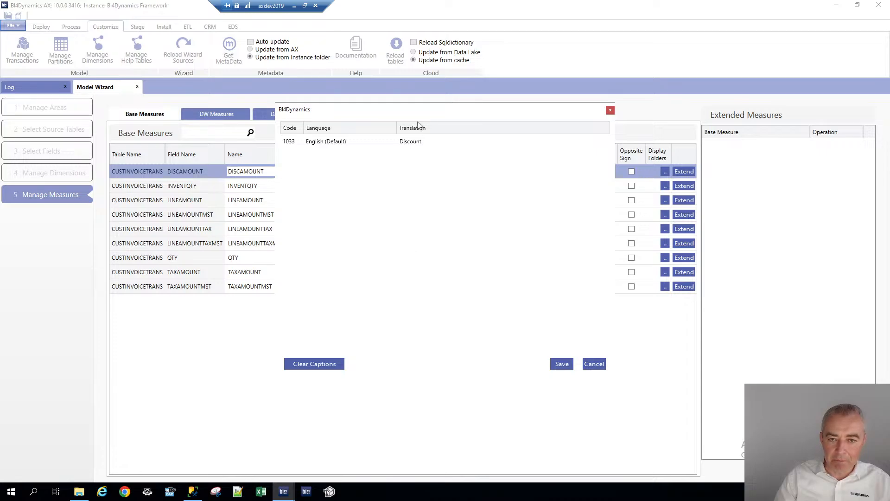
pyautogui.press('Escape')
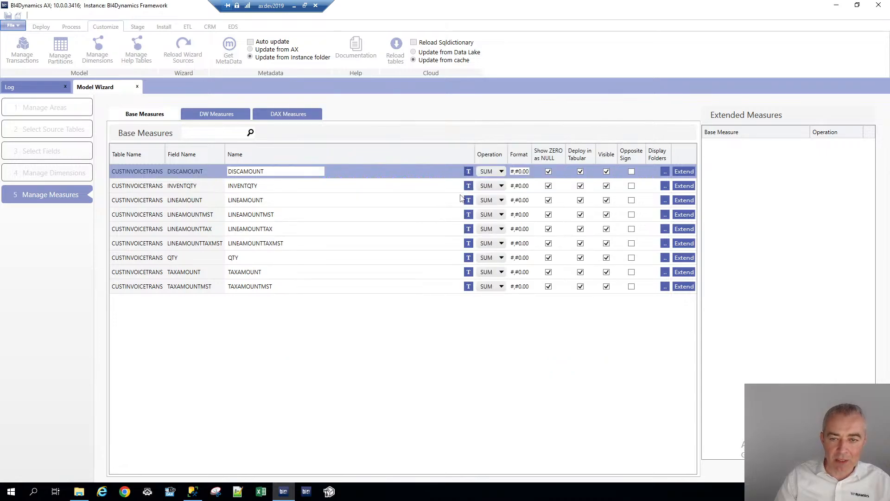
# Rename the LINEAMOUNTMST base measure to SALES AMOUNT
pyautogui.click(276, 215)
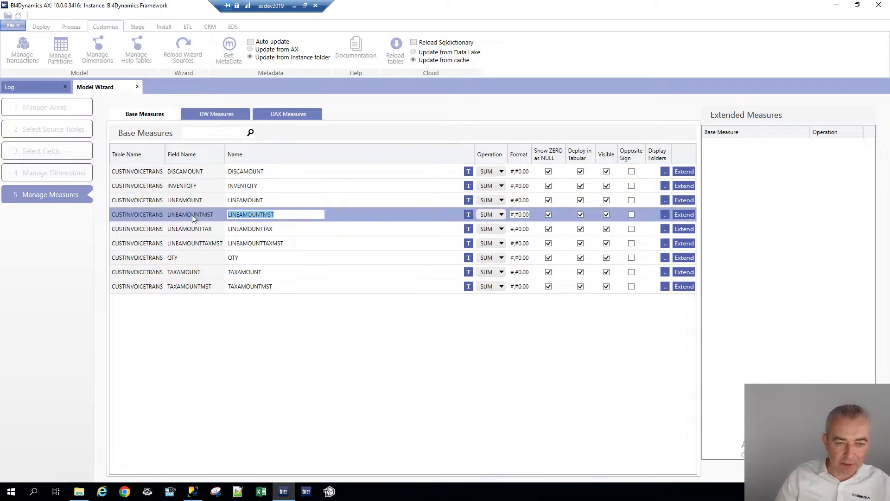
pyautogui.write('SALES AM')
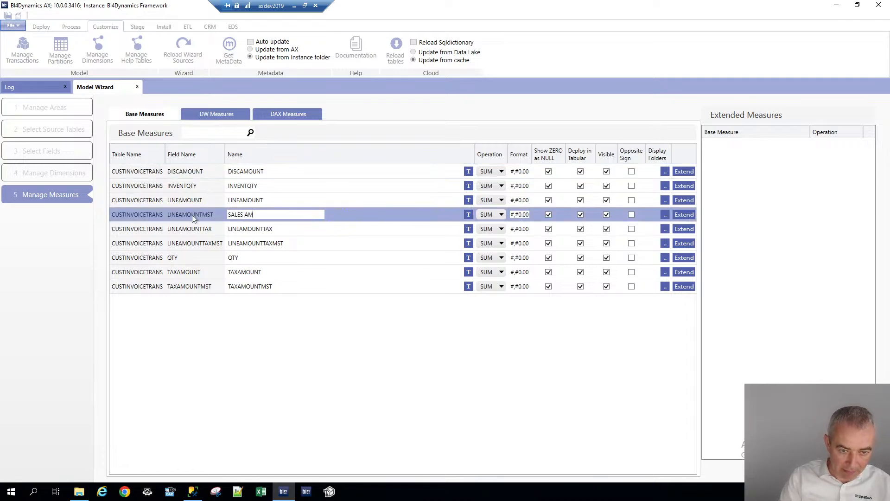
pyautogui.write('OUNBT')
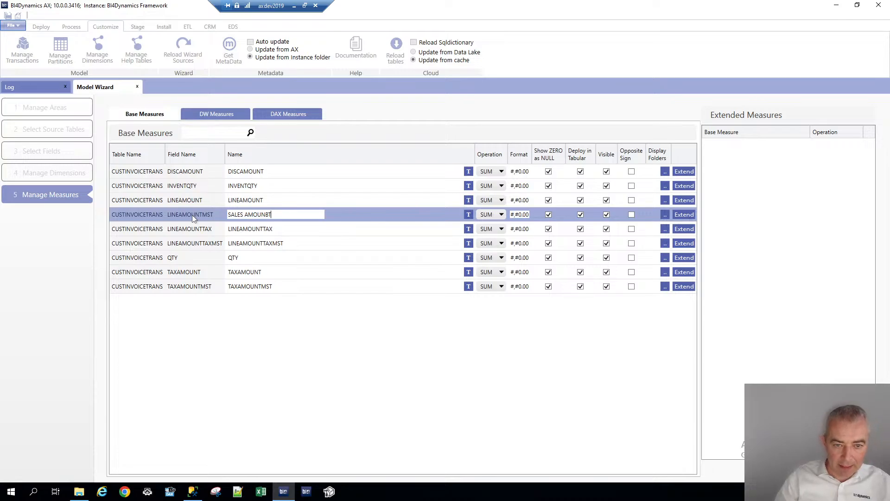
pyautogui.press('Left')
pyautogui.press('BackSpace')
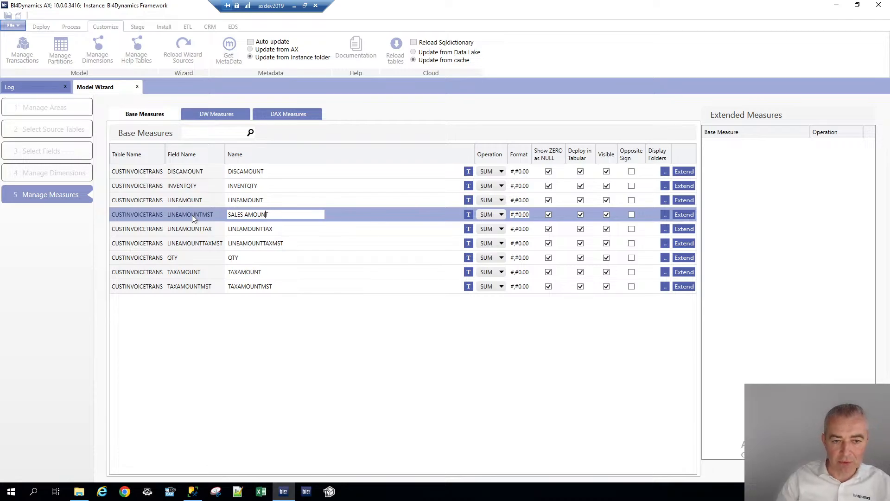
# Clear the caption translations of the SALES AMOUNT measure and save them
pyautogui.click(467, 217)
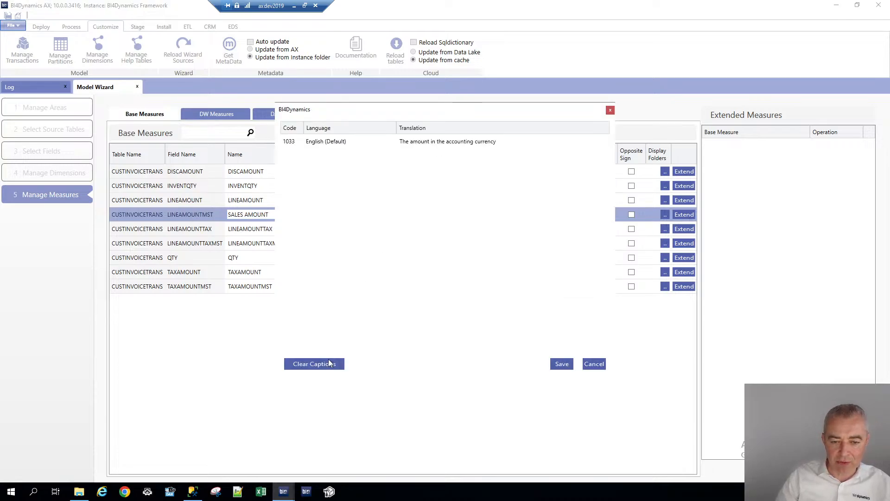
pyautogui.click(315, 364)
pyautogui.click(456, 278)
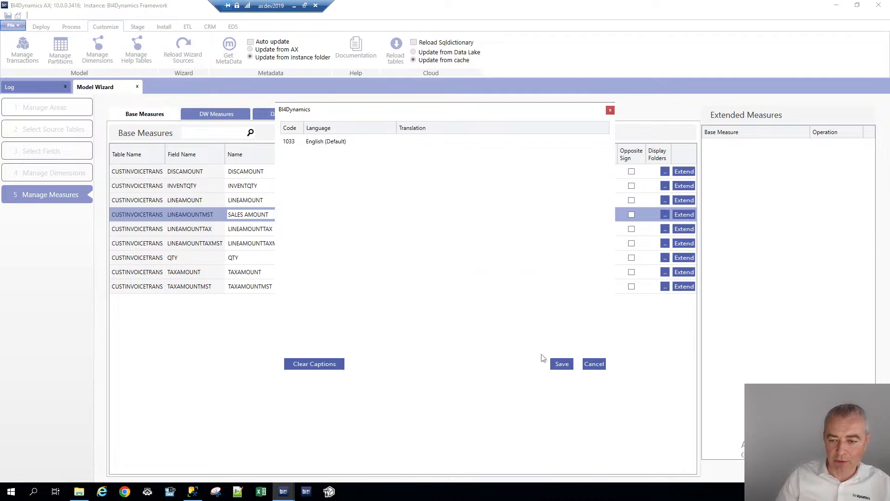
pyautogui.click(561, 365)
# Extend SALES AMOUNT with time-intelligence measures, setting the second to fourth operations to POP, YOY and Last Periods
pyautogui.click(688, 214)
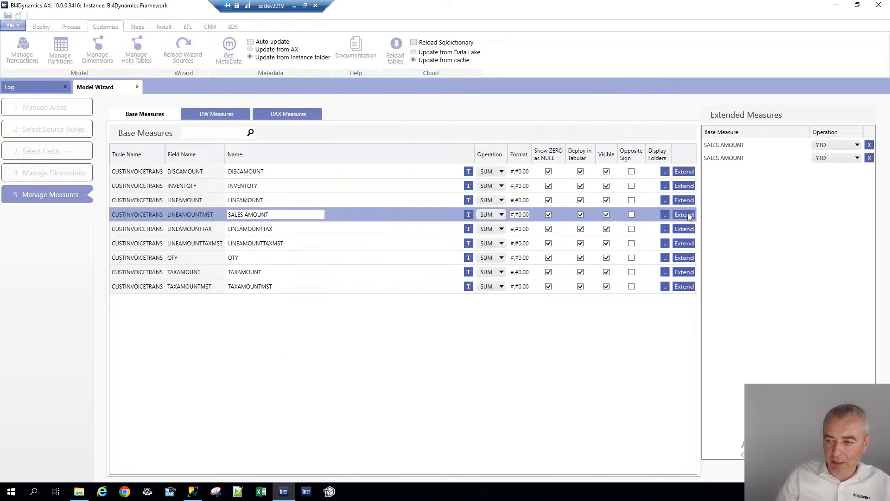
pyautogui.click(823, 160)
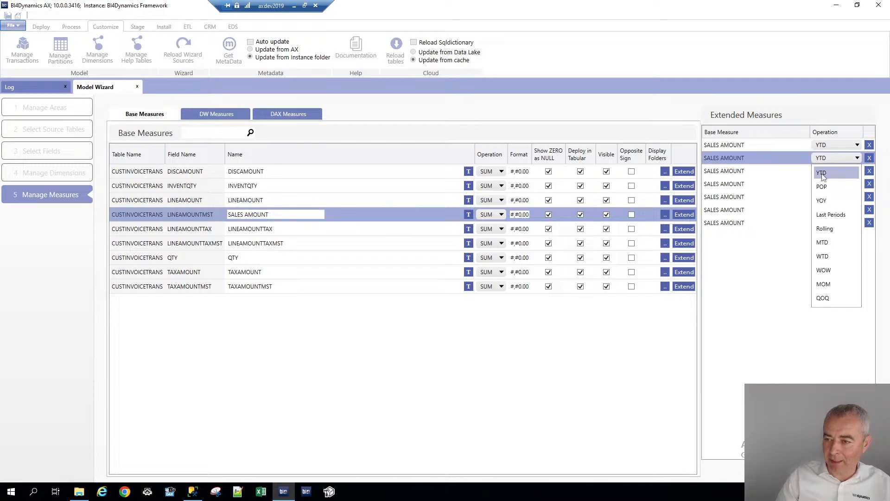
pyautogui.click(825, 189)
pyautogui.click(825, 173)
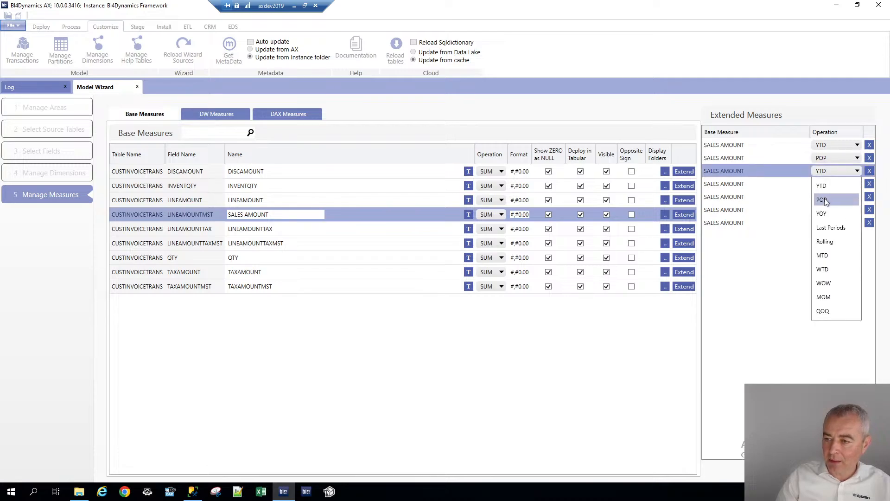
pyautogui.click(823, 213)
pyautogui.click(829, 183)
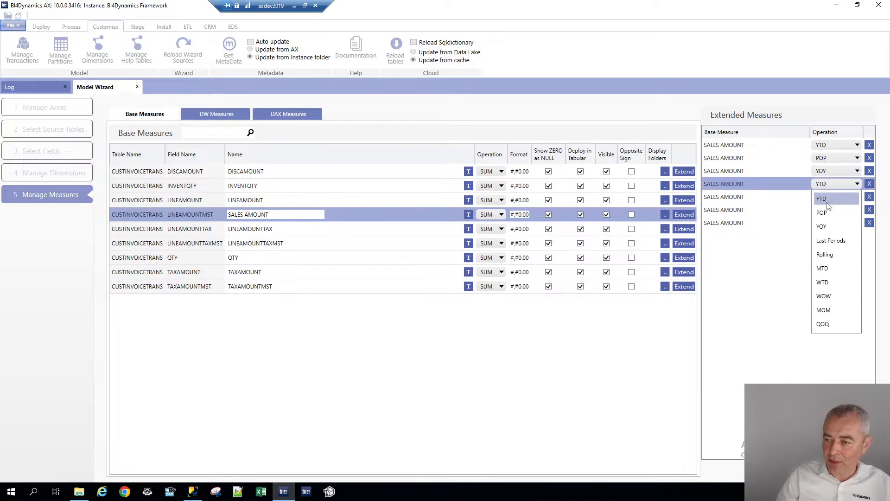
pyautogui.click(830, 241)
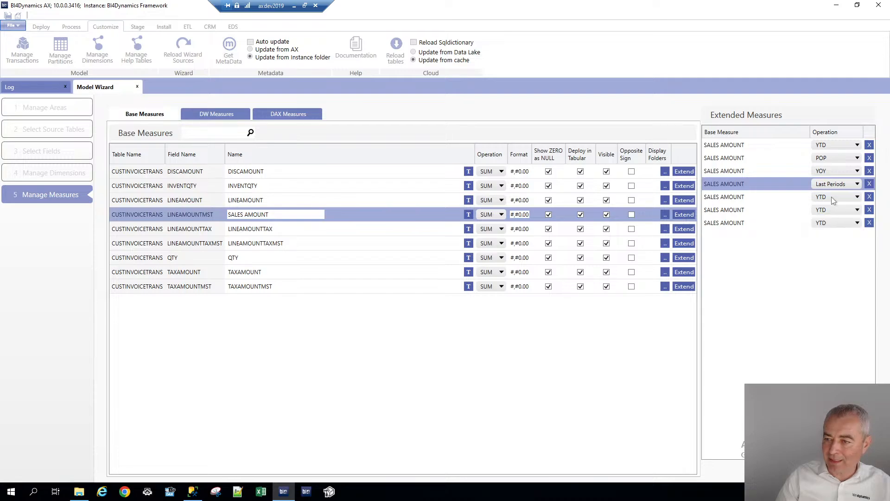
# Set the remaining extended SALES AMOUNT operations to Rolling, MOM and QOQ
pyautogui.click(831, 197)
pyautogui.click(830, 268)
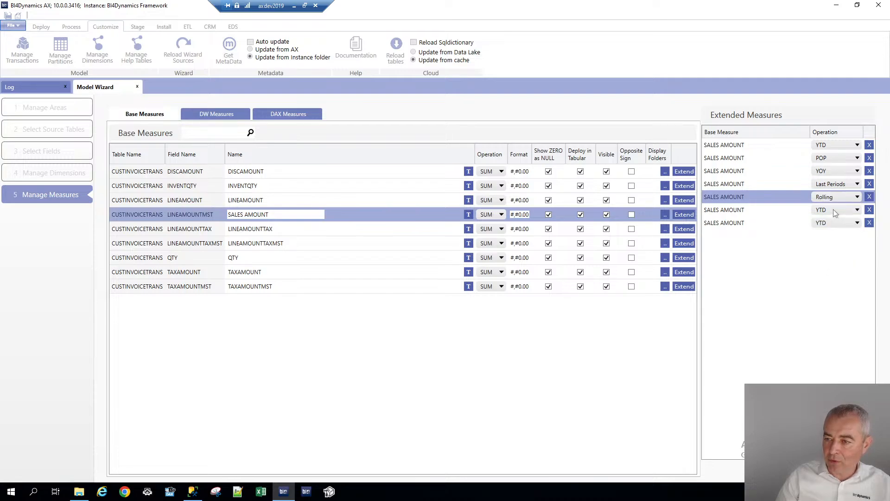
pyautogui.click(834, 210)
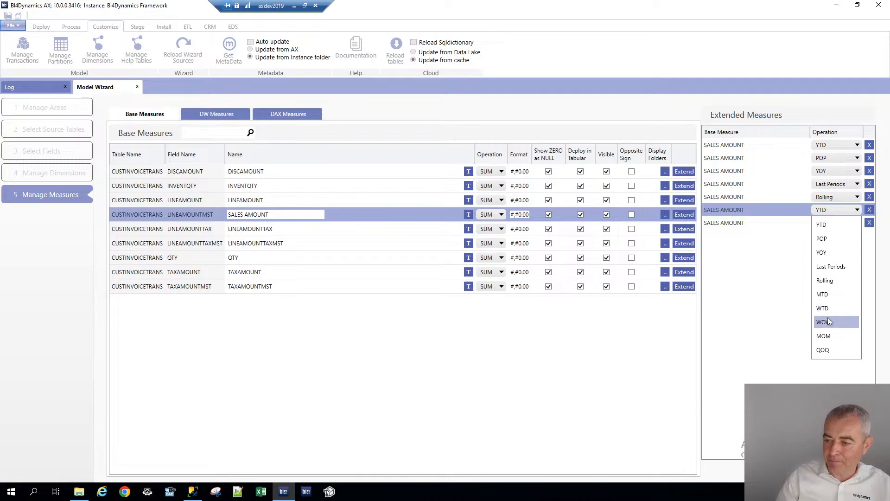
pyautogui.click(830, 321)
pyautogui.click(835, 210)
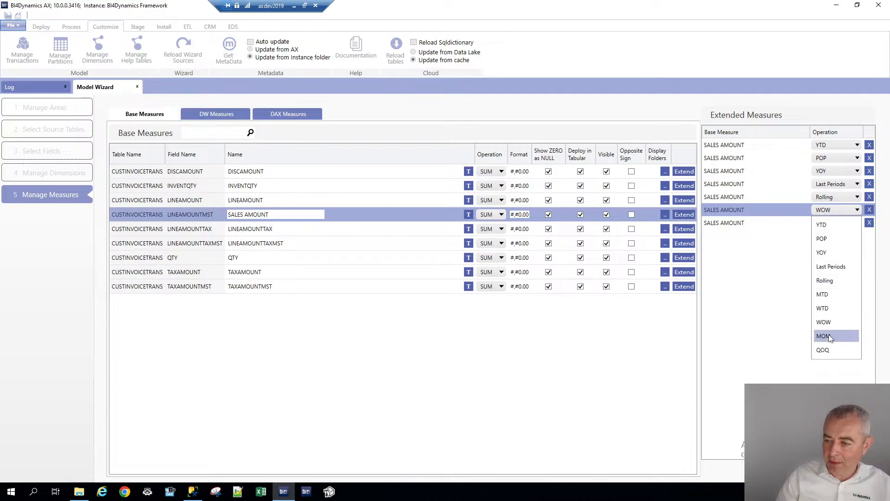
pyautogui.click(828, 335)
pyautogui.click(834, 222)
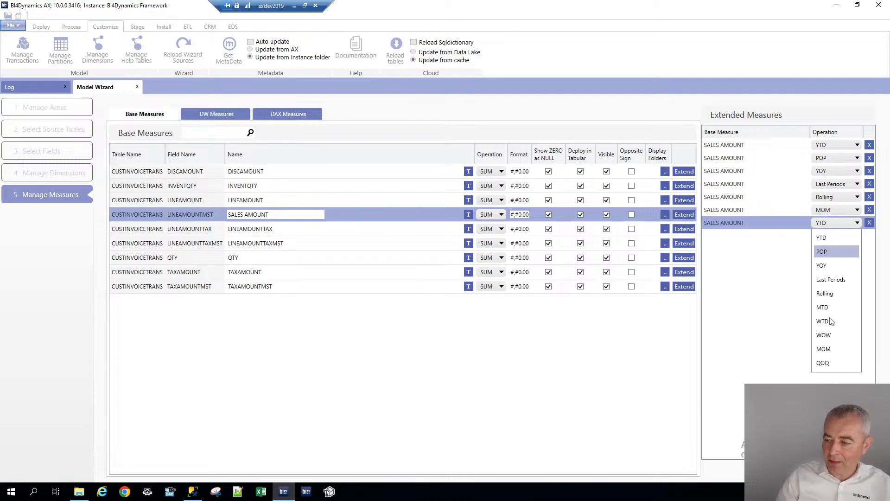
pyautogui.click(823, 363)
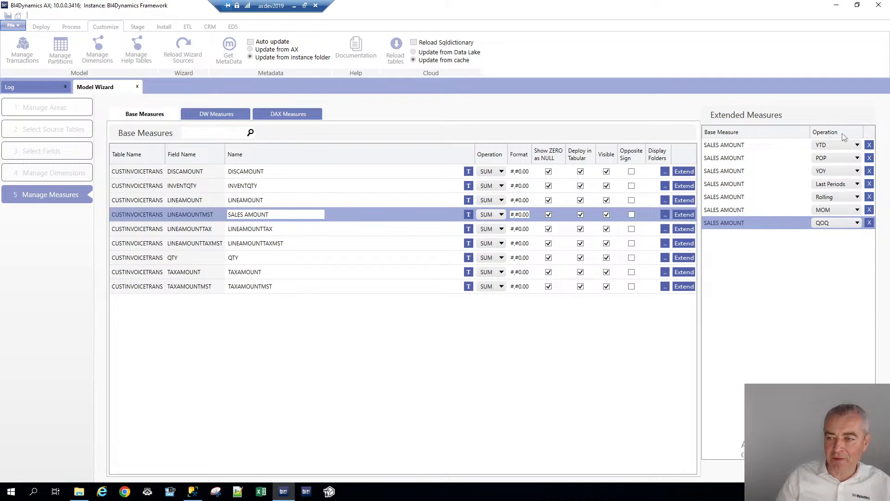
# Add a DAX measure named # SALES TRANSACTIONS
pyautogui.click(277, 115)
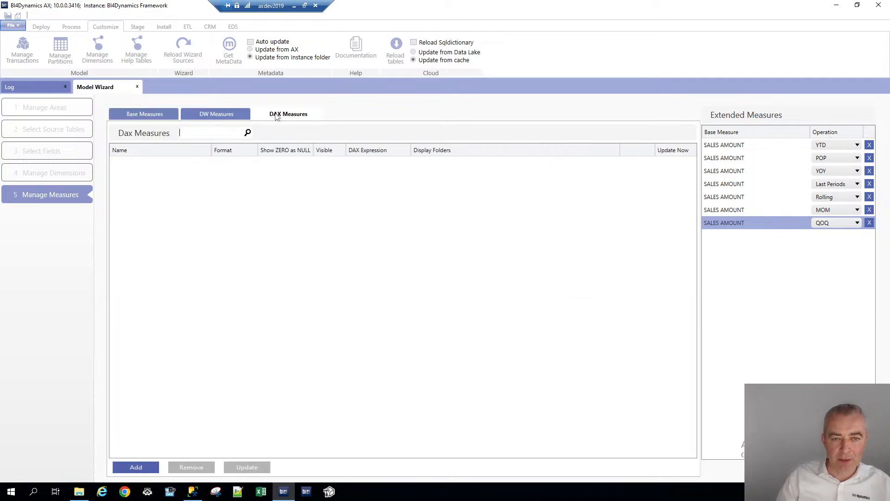
pyautogui.click(148, 464)
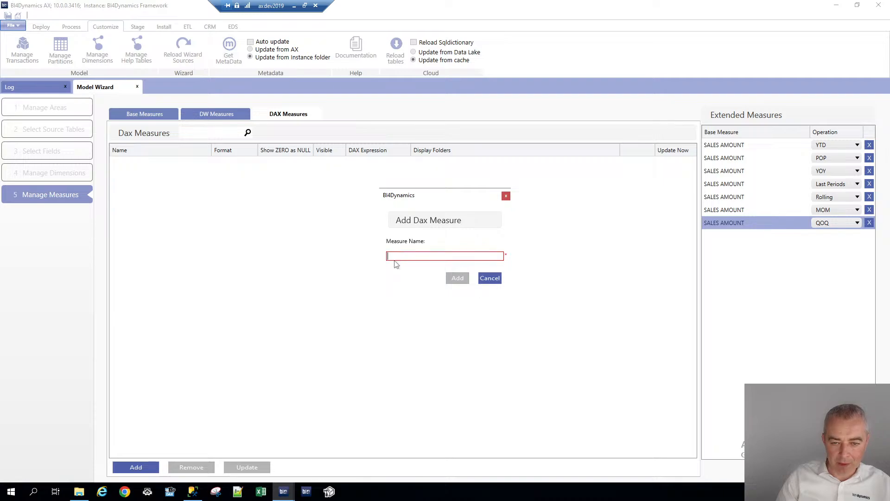
pyautogui.write('#')
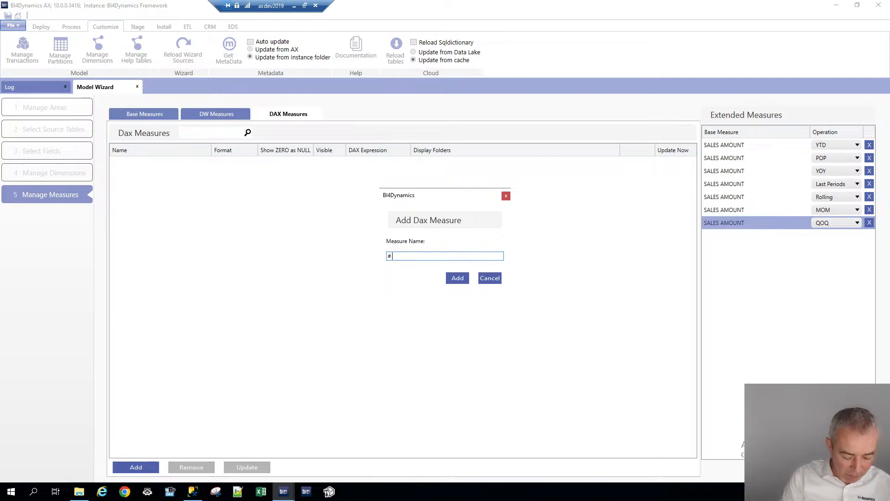
pyautogui.write(' SA')
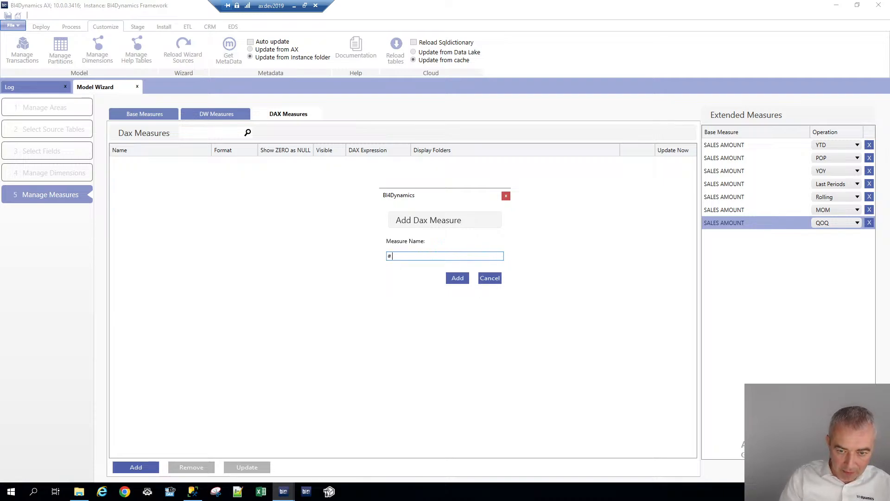
pyautogui.write(' SALES TRA')
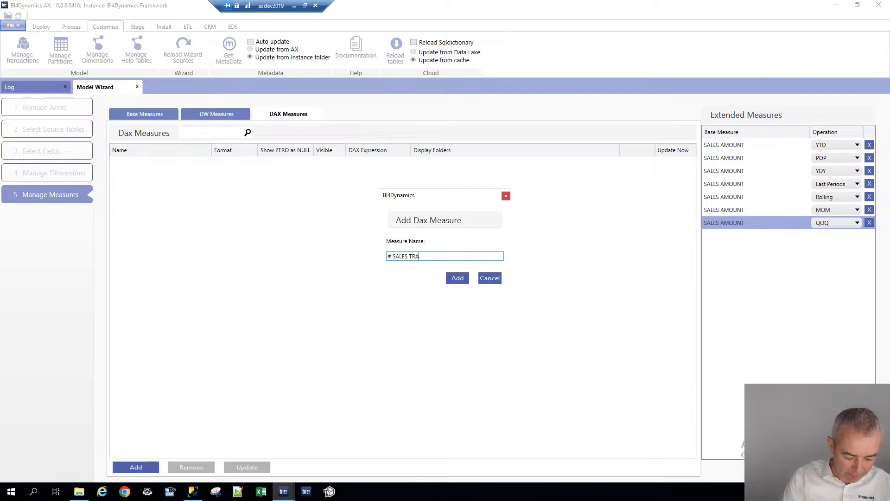
pyautogui.write('NSACTIONS')
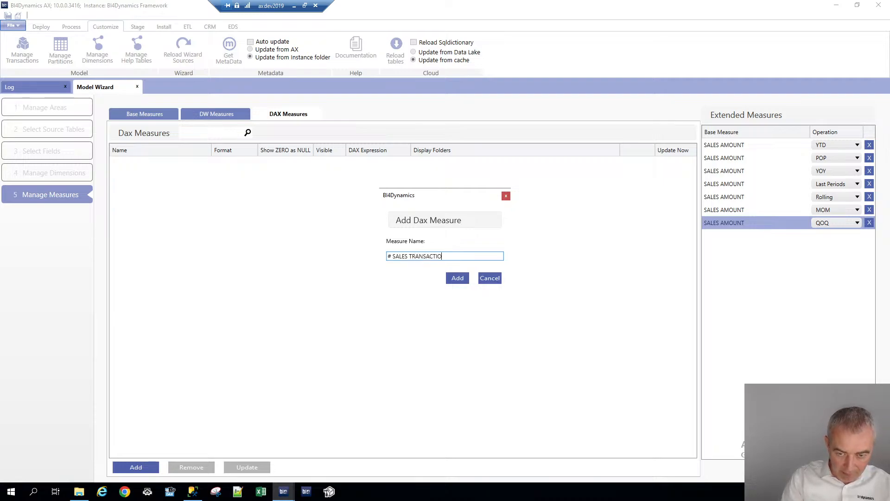
pyautogui.click(457, 279)
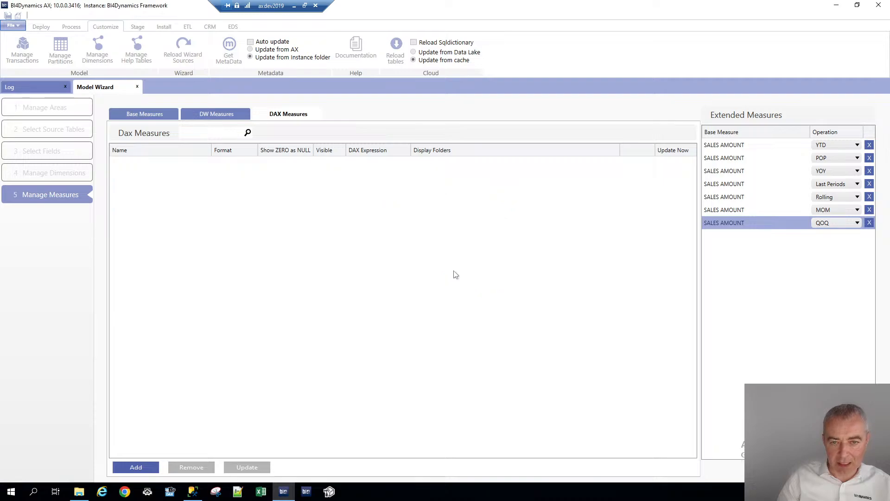
# Define the measure's DAX expression as a Count of the DATE column in SALES TRANSATIONS and apply it
pyautogui.click(386, 164)
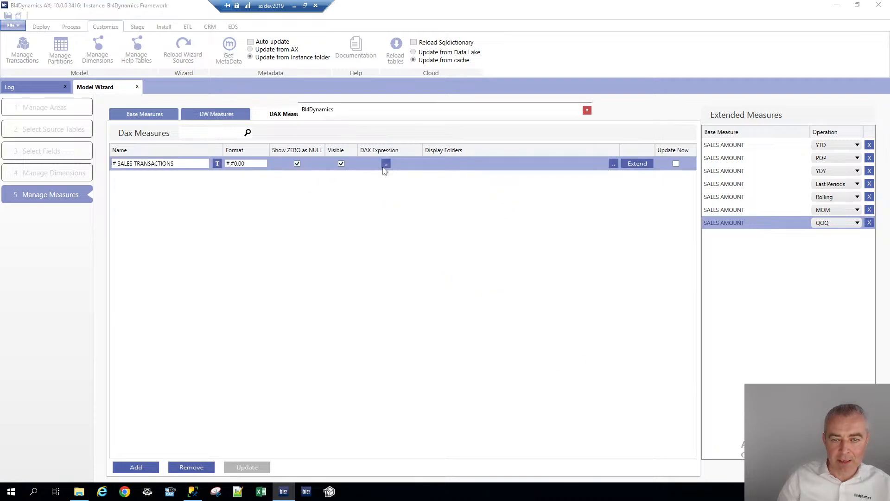
pyautogui.click(374, 150)
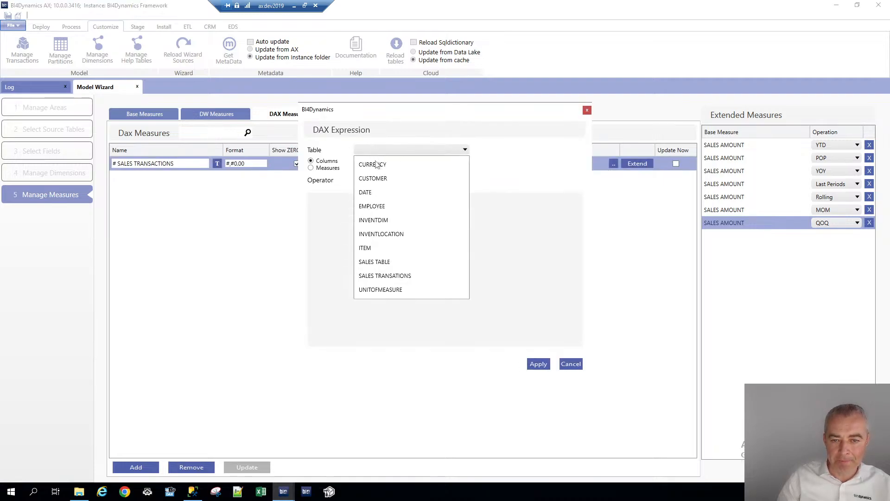
pyautogui.click(388, 274)
pyautogui.click(392, 165)
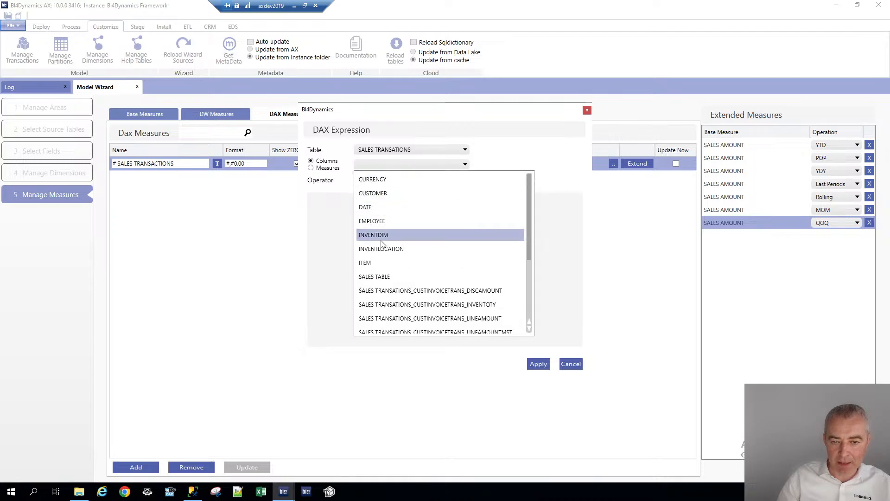
pyautogui.click(368, 207)
pyautogui.click(394, 181)
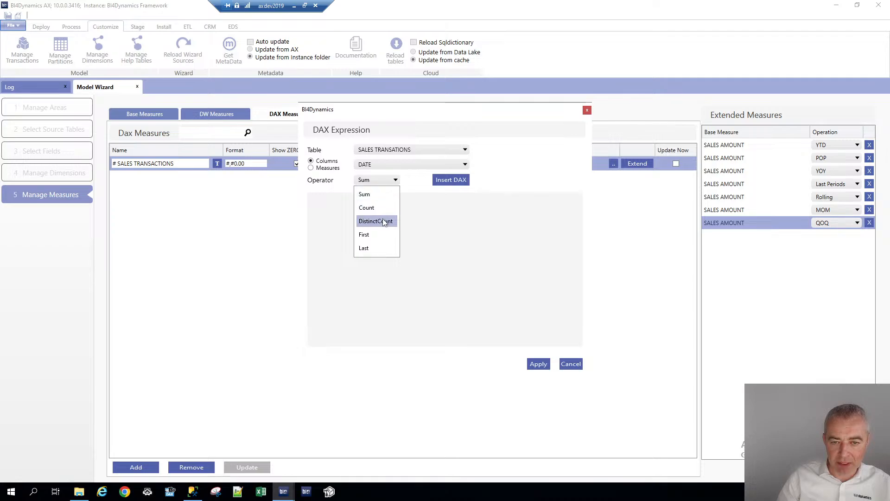
pyautogui.click(366, 208)
pyautogui.click(445, 182)
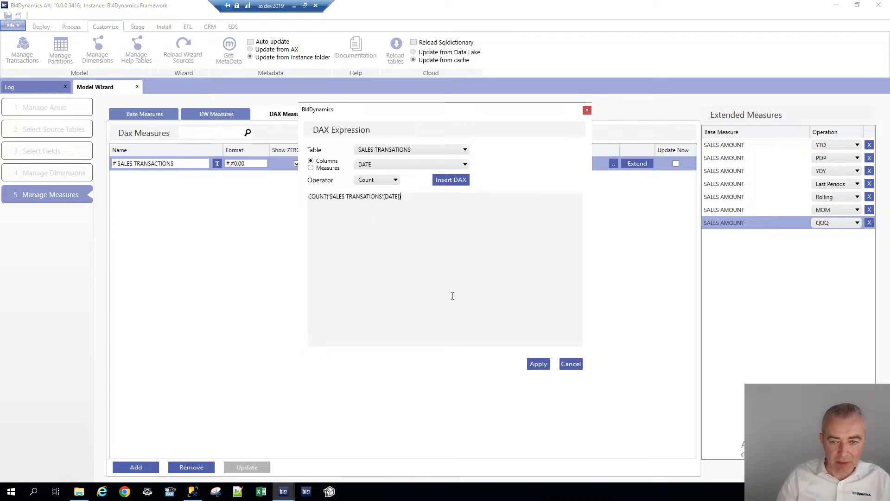
pyautogui.click(539, 364)
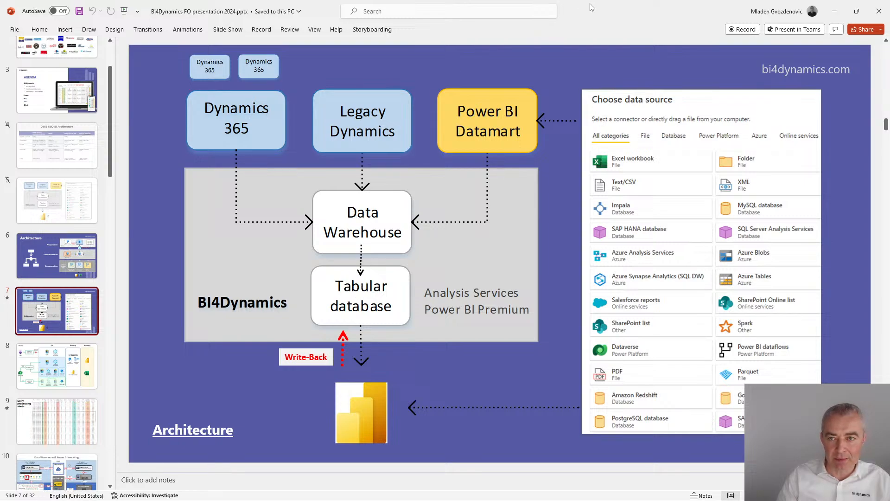
pyautogui.hotkey('alt', 'Tab')
pyautogui.hotkey('alt', 'Tab')
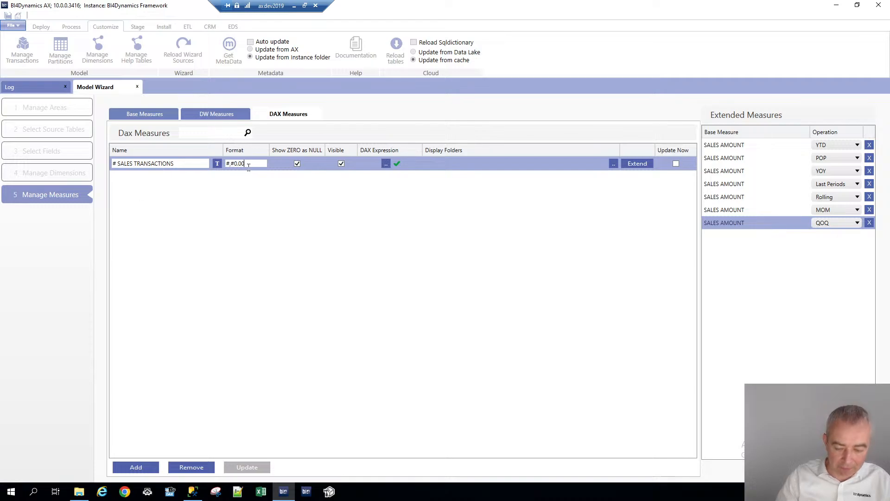
pyautogui.press('BackSpace')
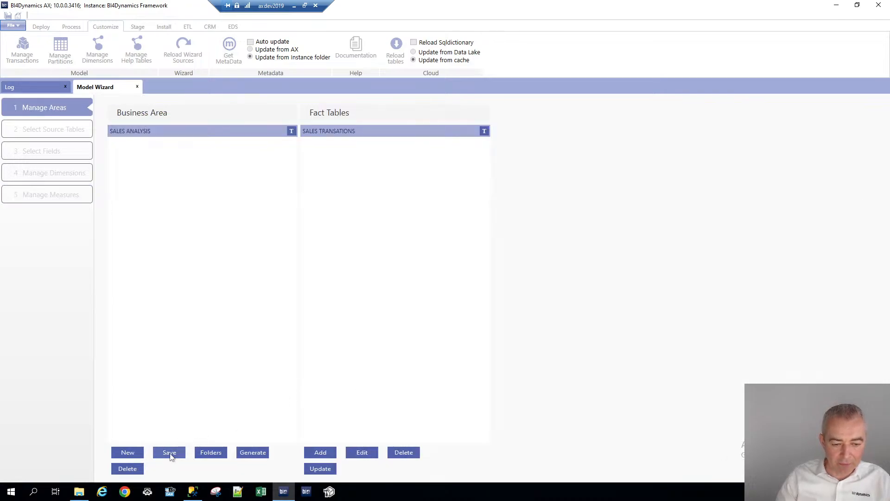
# Save the SALES ANALYSIS business area and generate its SQL scripts
pyautogui.click(170, 456)
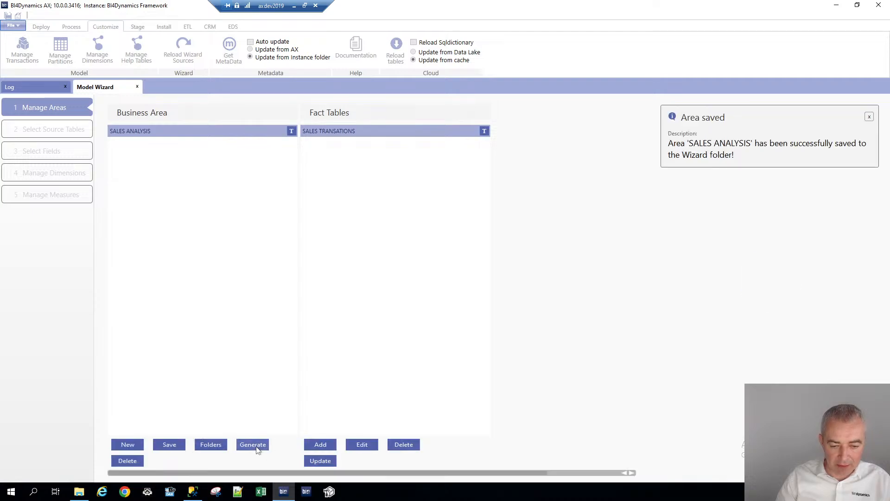
pyautogui.click(255, 446)
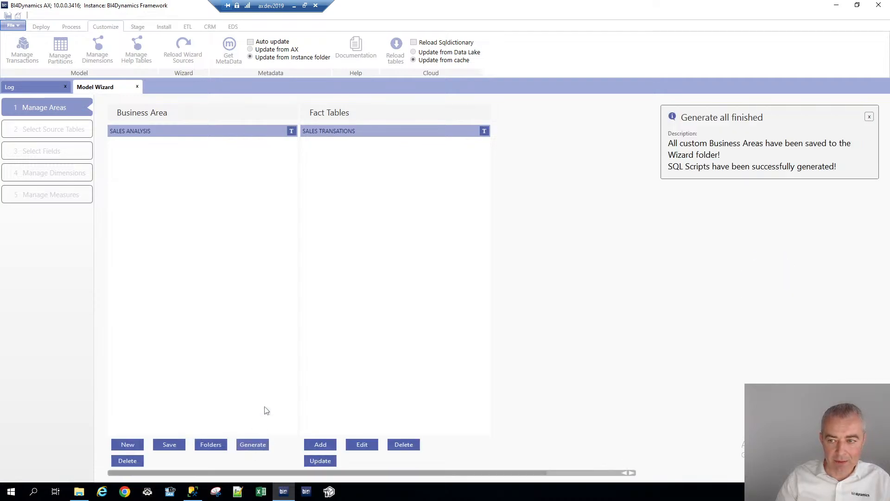
# Close the Model Wizard and switch to the deployment options
pyautogui.click(137, 86)
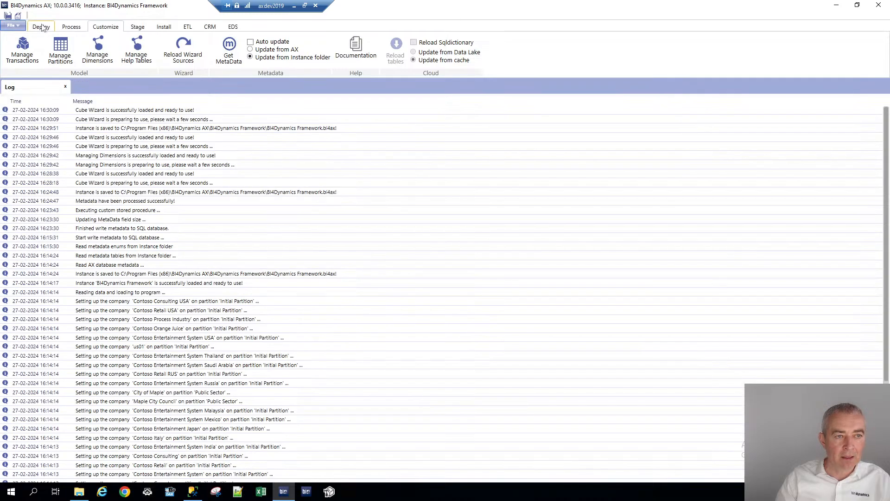
pyautogui.click(41, 26)
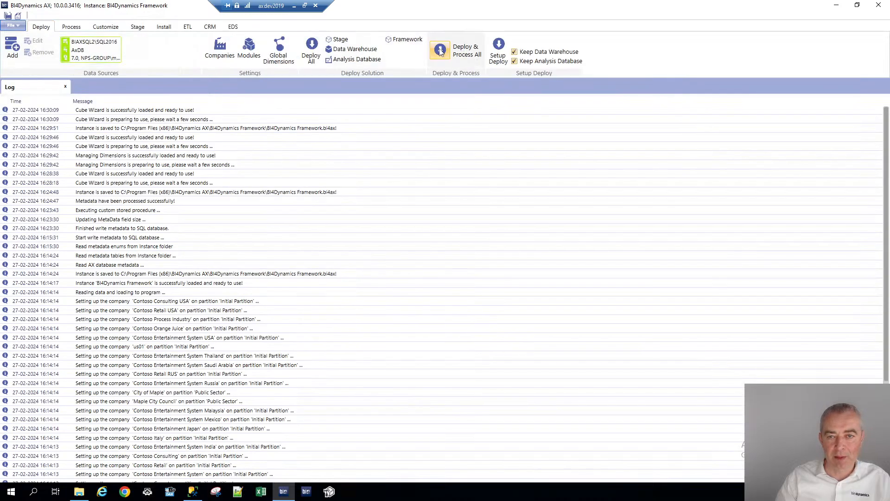
# Deploy and process the whole solution
pyautogui.click(440, 51)
pyautogui.click(473, 279)
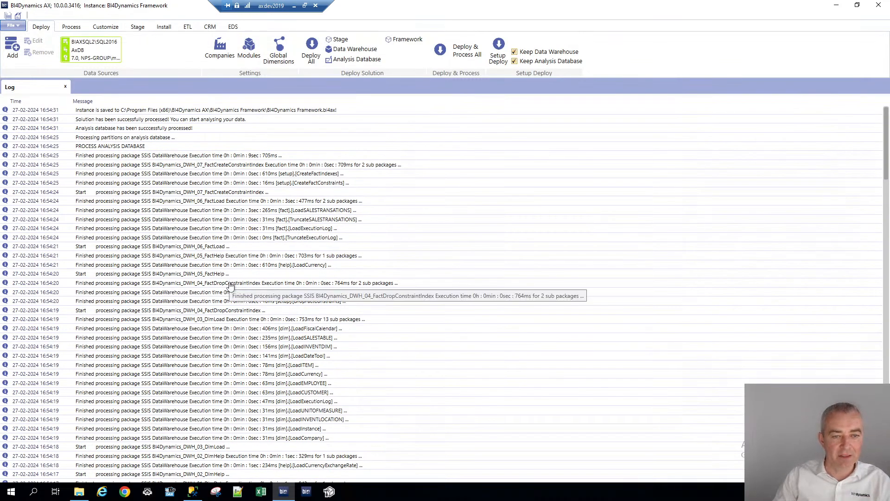
# Open the Bi4Dynamics Framework workbook in Excel, dismissing the activation wizard, and refresh its PivotTable
pyautogui.click(264, 489)
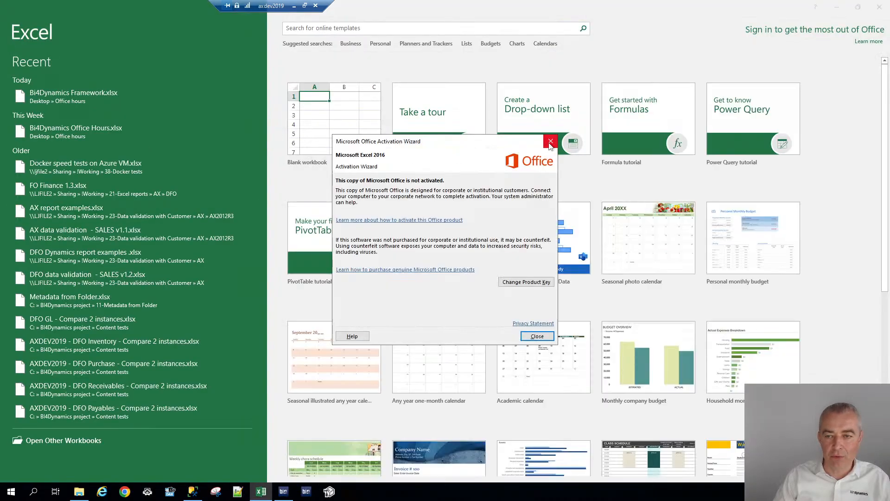
pyautogui.click(550, 143)
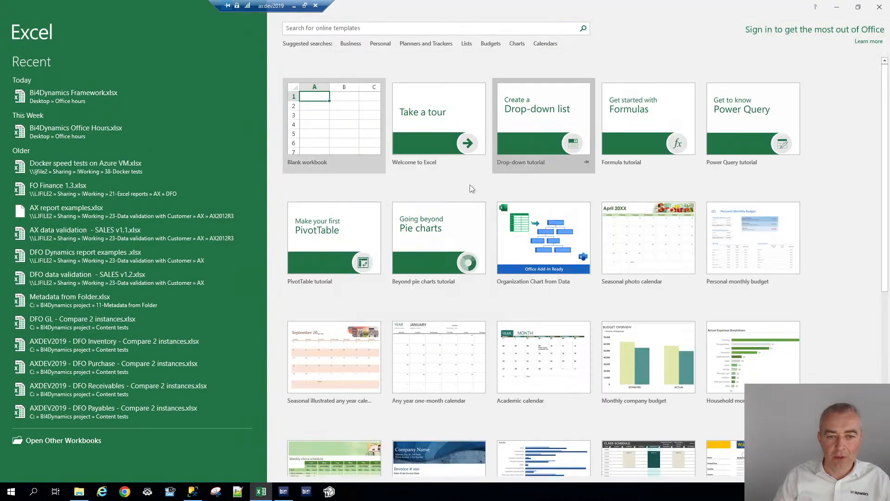
pyautogui.click(58, 97)
pyautogui.click(74, 137)
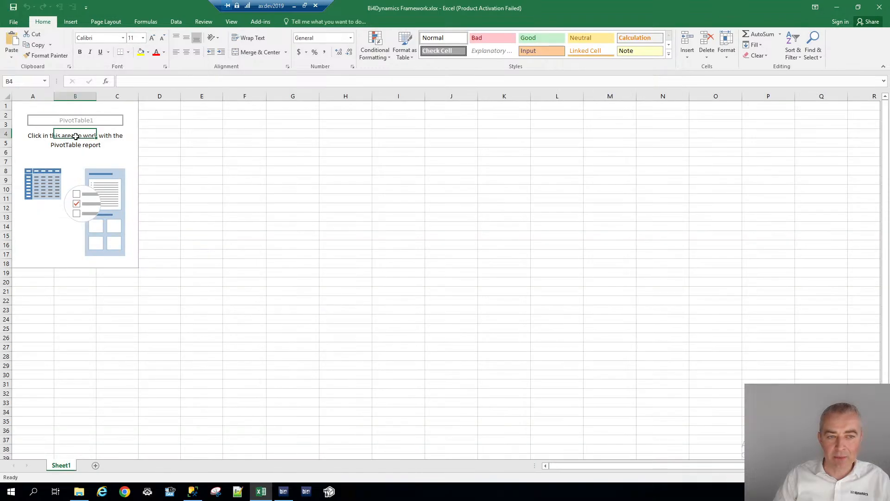
pyautogui.rightClick(72, 137)
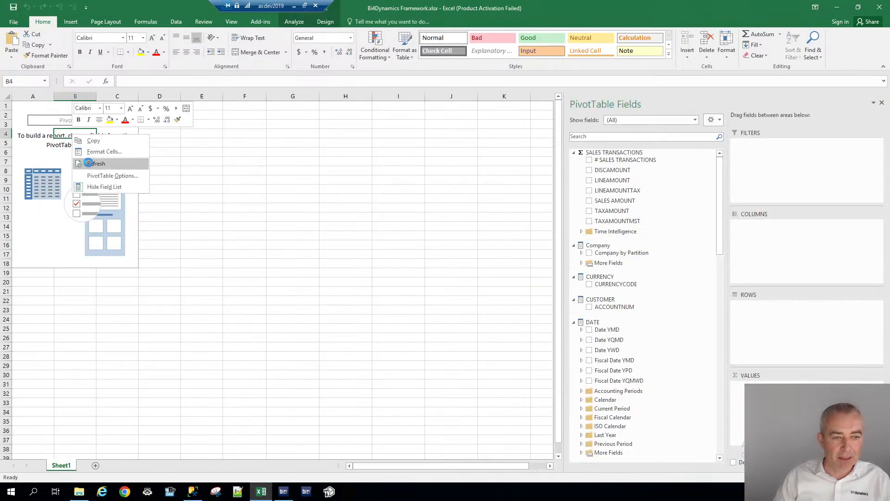
pyautogui.click(88, 164)
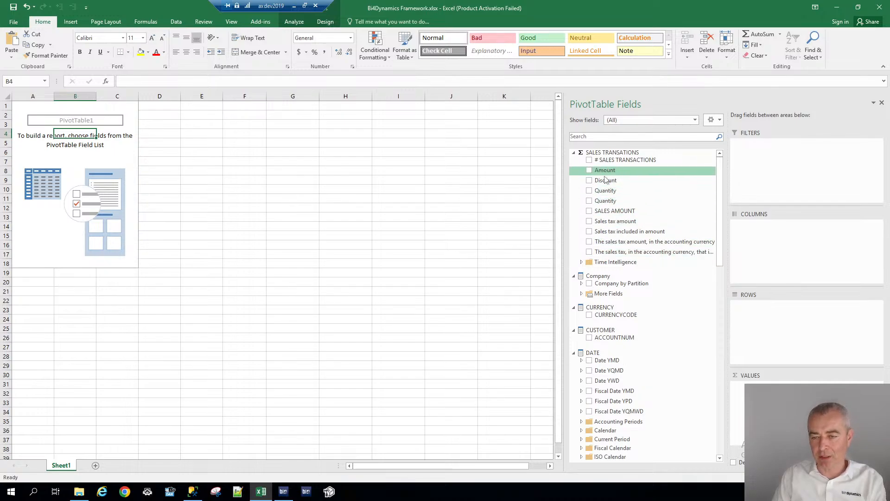
# Add SALES AMOUNT and # SALES TRANSACTIONS as PivotTable values
pyautogui.click(589, 211)
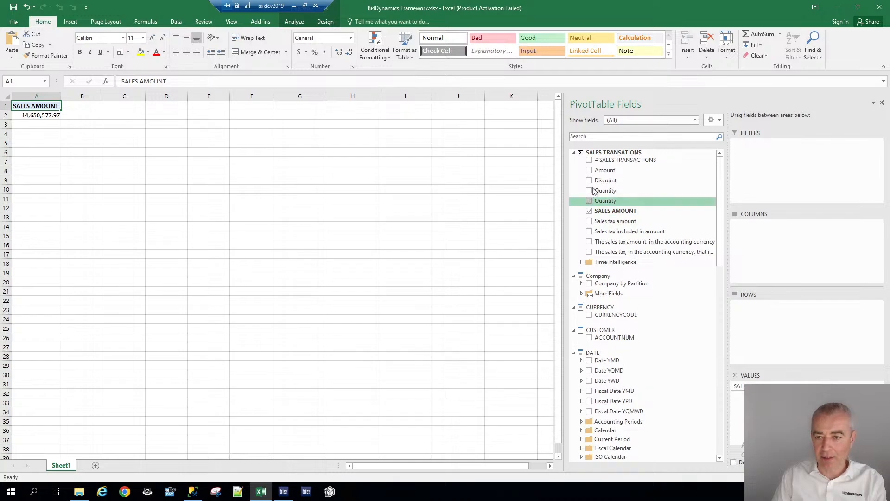
pyautogui.click(589, 161)
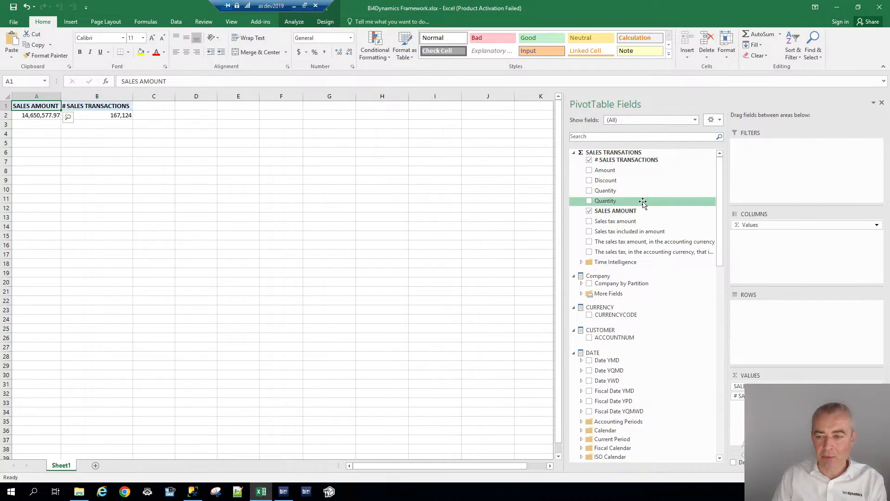
# Place Date YMD on the PivotTable rows and expand 2015 into months
pyautogui.moveTo(613, 360); pyautogui.dragTo(752, 332)
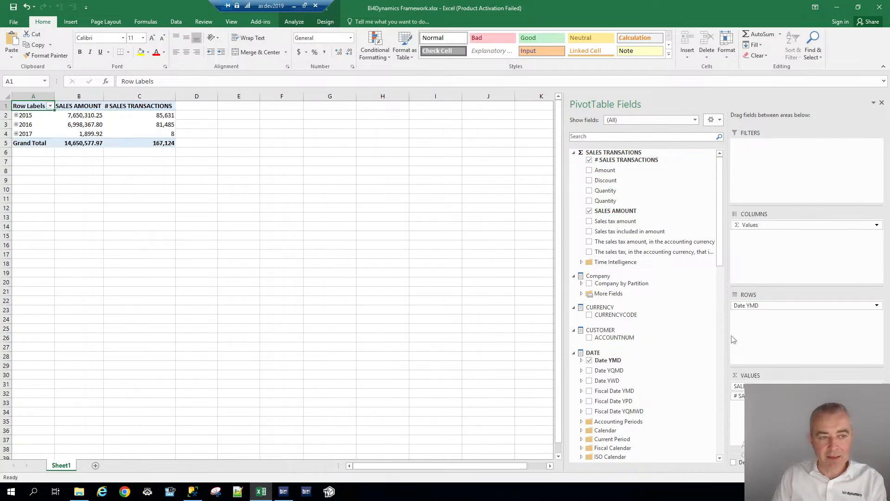
pyautogui.click(34, 115)
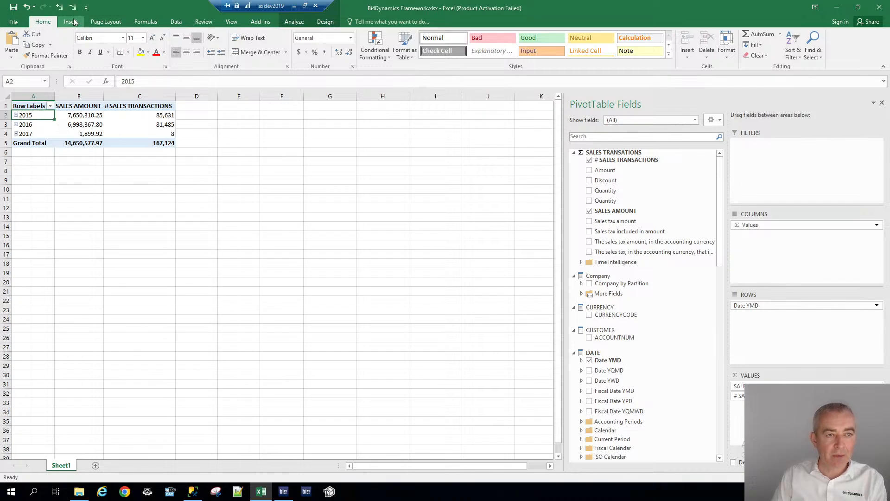
pyautogui.click(60, 8)
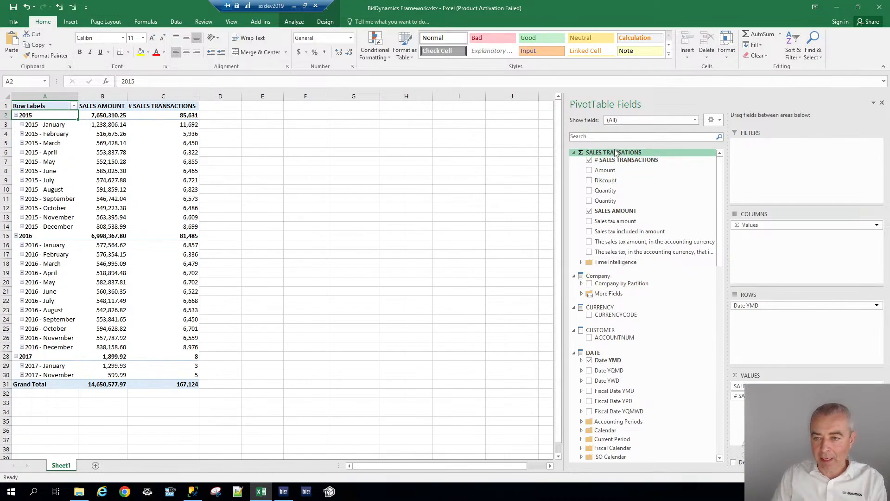
# Search the PivotTable fields for SALES A and browse the time intelligence measures
pyautogui.click(586, 139)
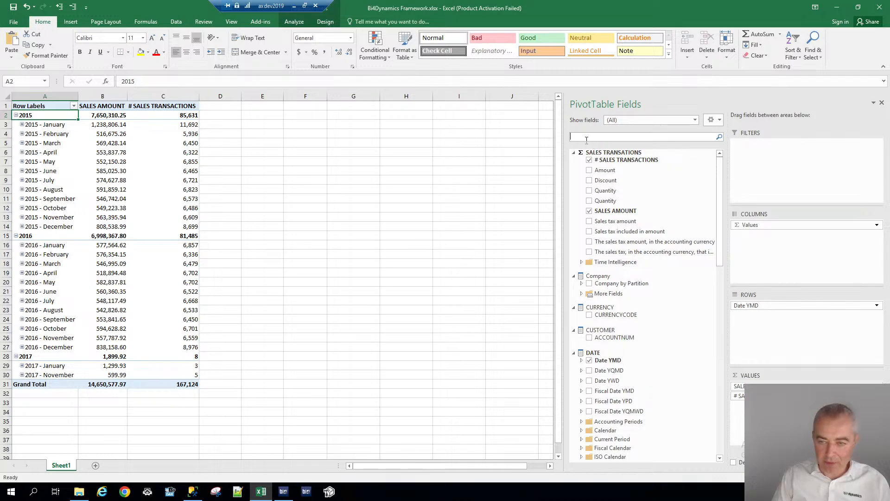
pyautogui.write('SALES A')
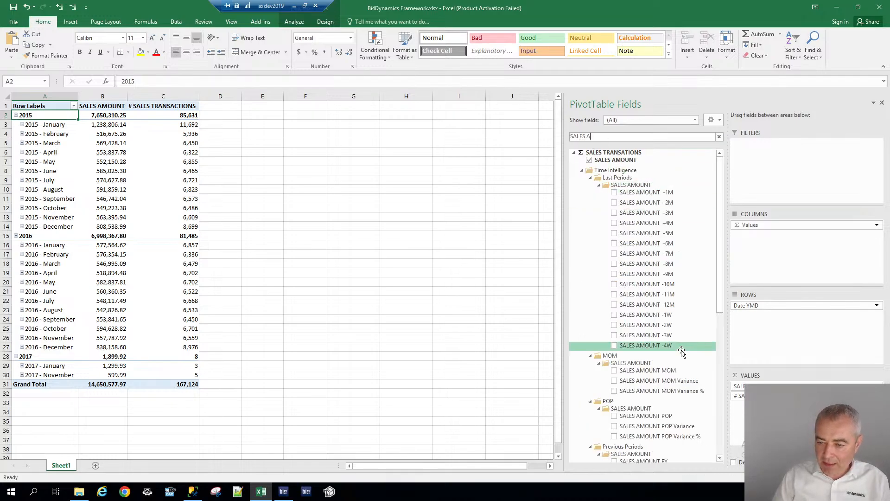
pyautogui.moveTo(722, 282); pyautogui.dragTo(722, 330)
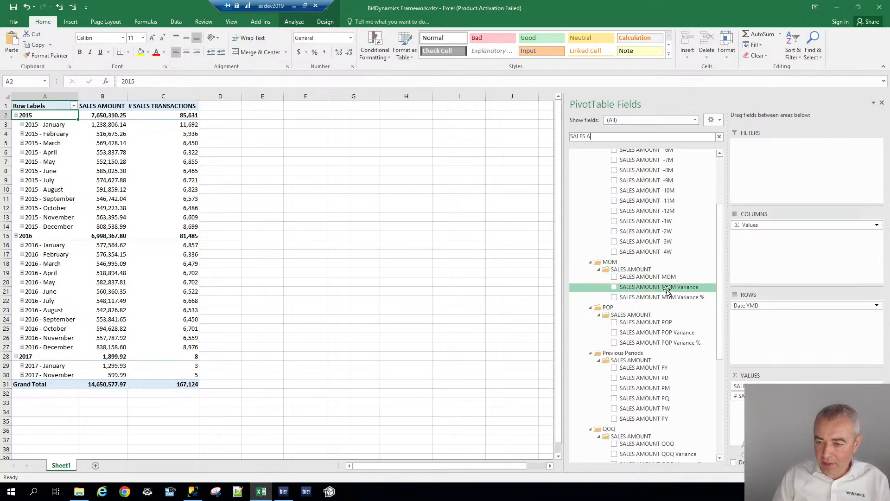
pyautogui.scroll(-5, 695, 315)
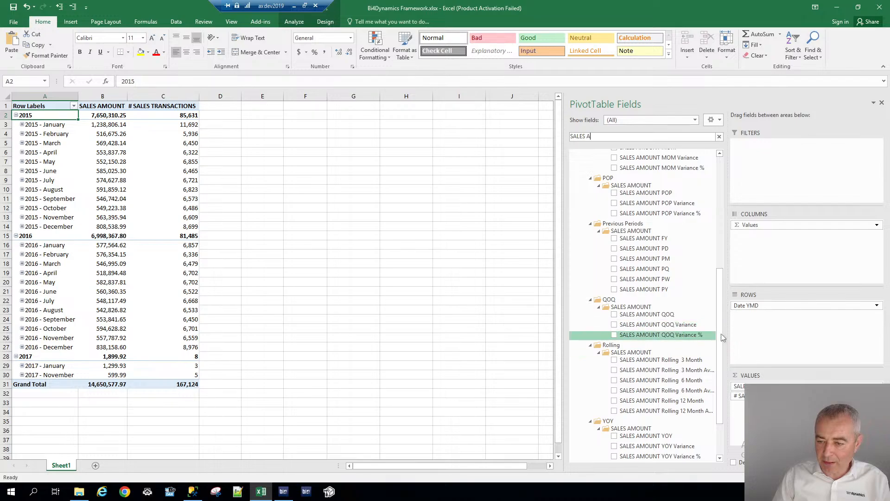
pyautogui.scroll(-3, 711, 384)
# Add and then remove the SALES AMOUNT Rolling 12 Month Average measure
pyautogui.click(624, 350)
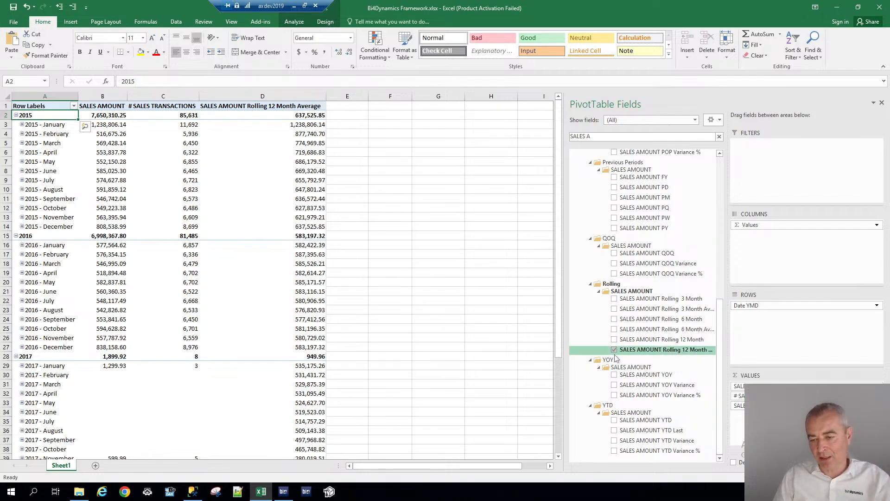
pyautogui.click(615, 351)
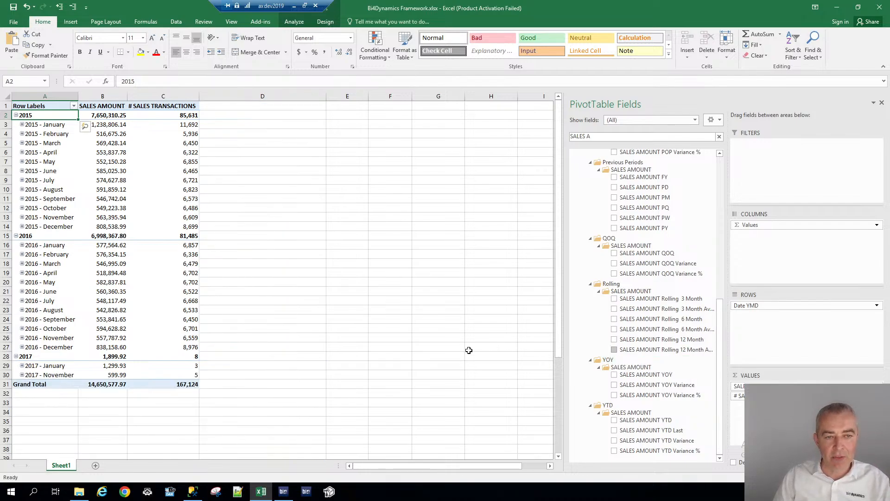
# Remove Date YMD from the rows and clear the field search
pyautogui.moveTo(746, 305); pyautogui.dragTo(334, 267)
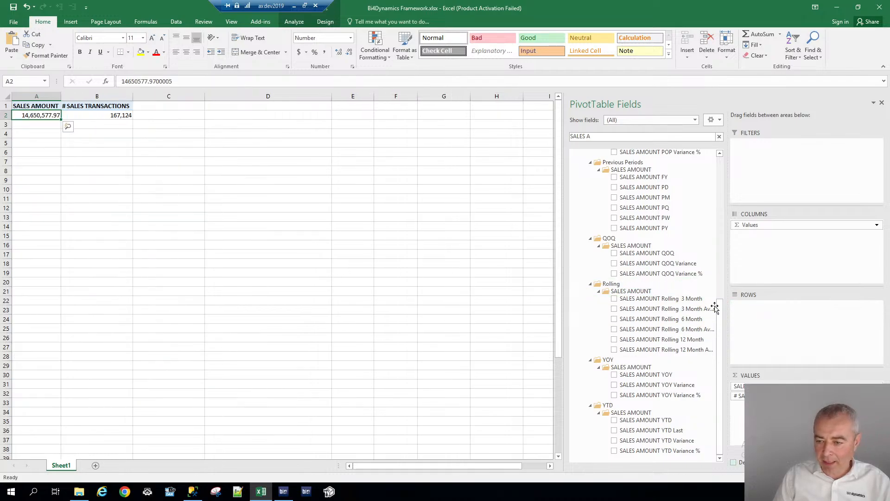
pyautogui.tripleClick(580, 134)
pyautogui.press('BackSpace')
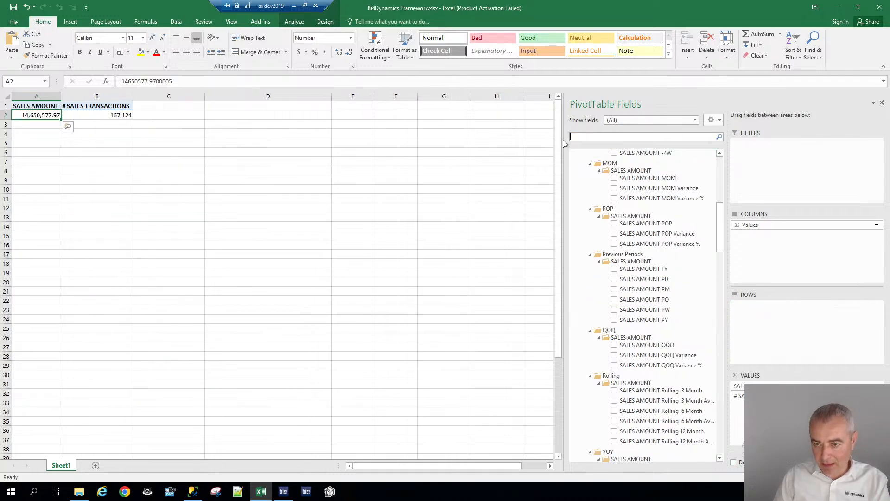
# Collapse all field groups and expand CUSTOMER to try its ACCOUNTNUM field
pyautogui.click(712, 120)
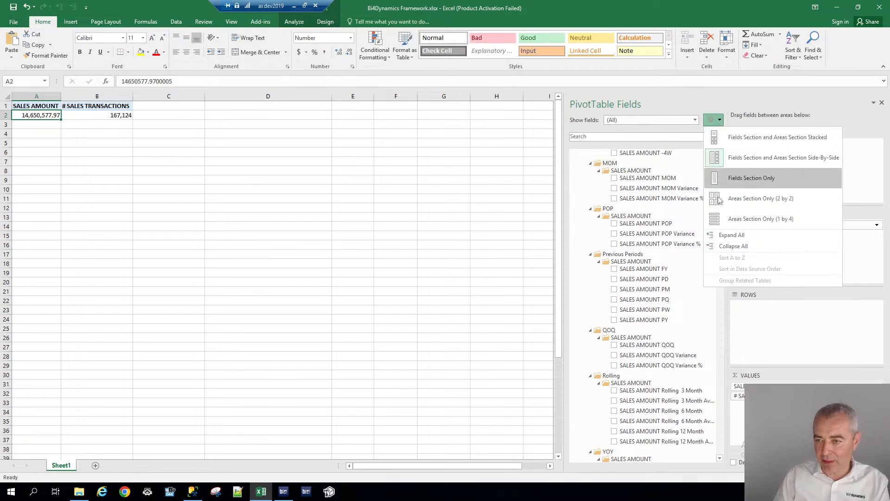
pyautogui.click(717, 247)
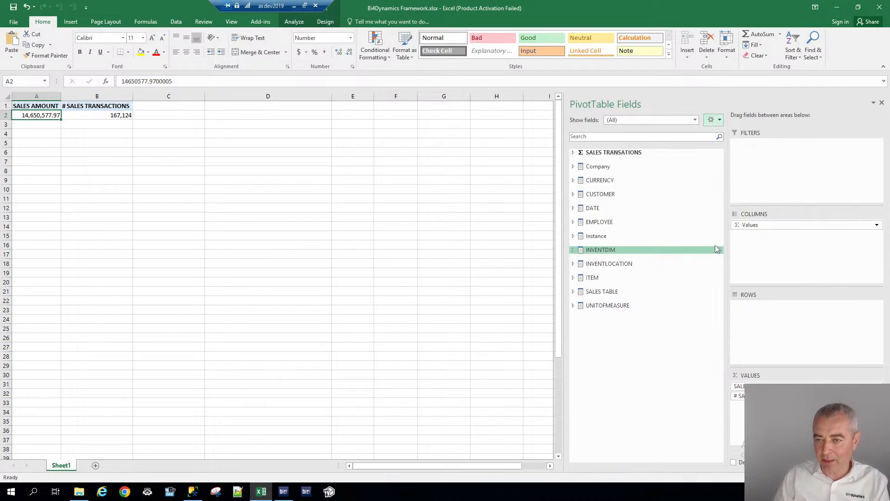
pyautogui.click(574, 195)
pyautogui.click(589, 202)
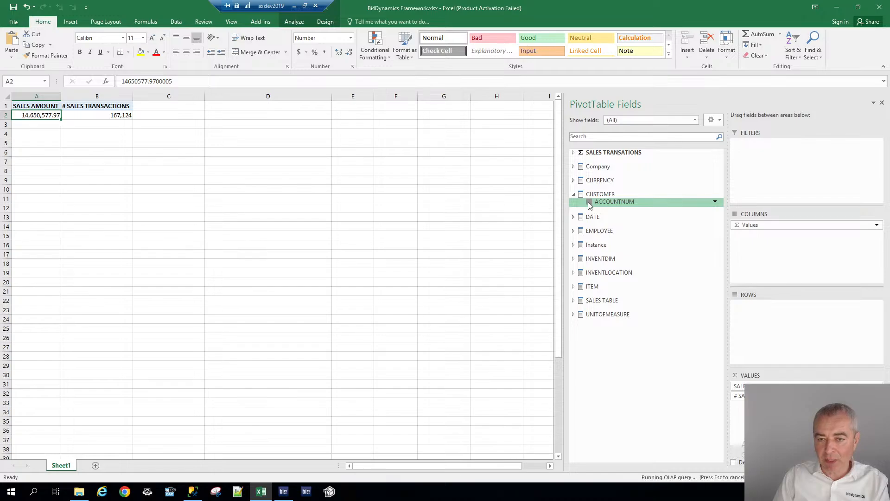
pyautogui.click(590, 203)
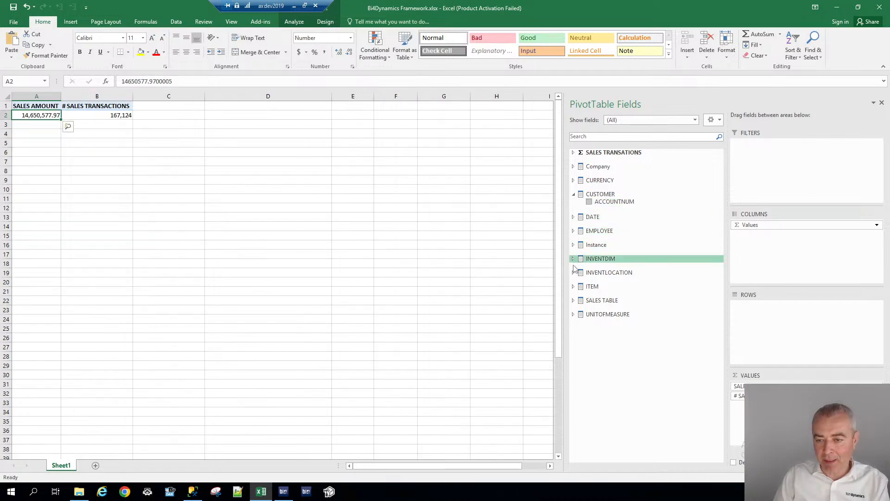
# Expand the ITEM, SALES TABLE and SALES TRANSATIONS groups to inspect their fields
pyautogui.click(574, 287)
pyautogui.click(588, 294)
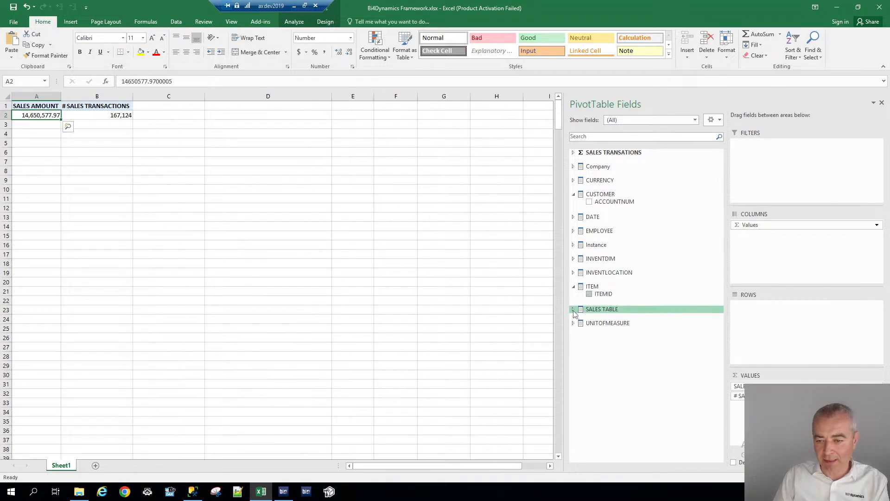
pyautogui.click(574, 310)
pyautogui.click(587, 317)
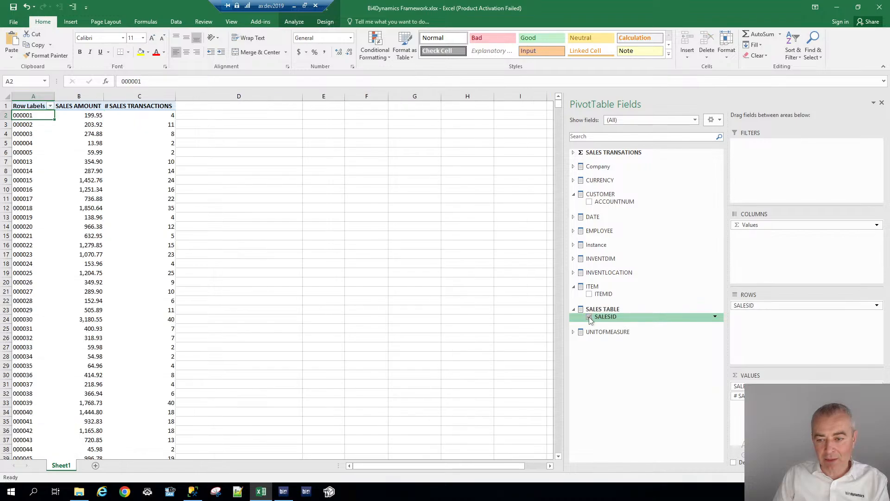
pyautogui.click(589, 317)
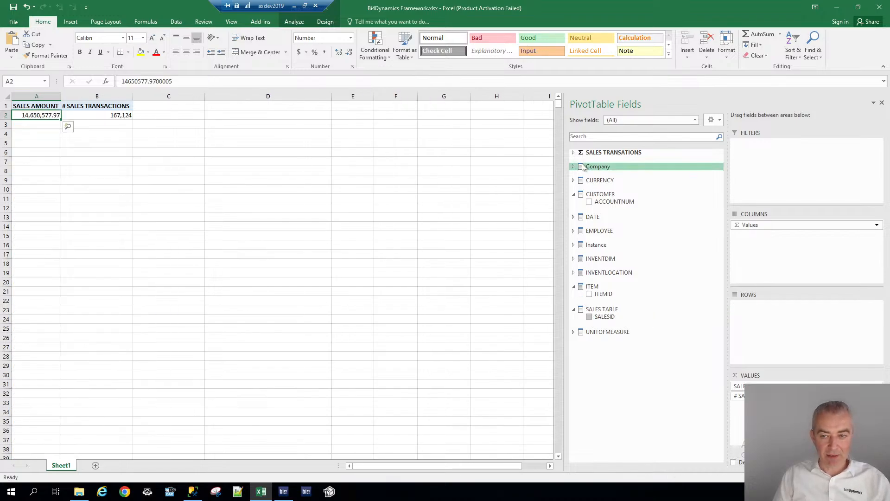
pyautogui.click(573, 152)
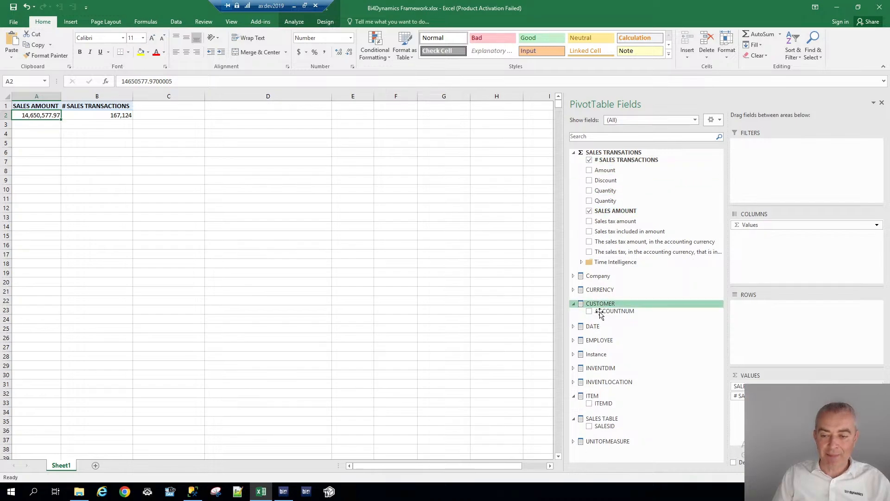
# Switch back to BI4Dynamics and open Manage Dimensions
pyautogui.click(292, 495)
pyautogui.click(105, 26)
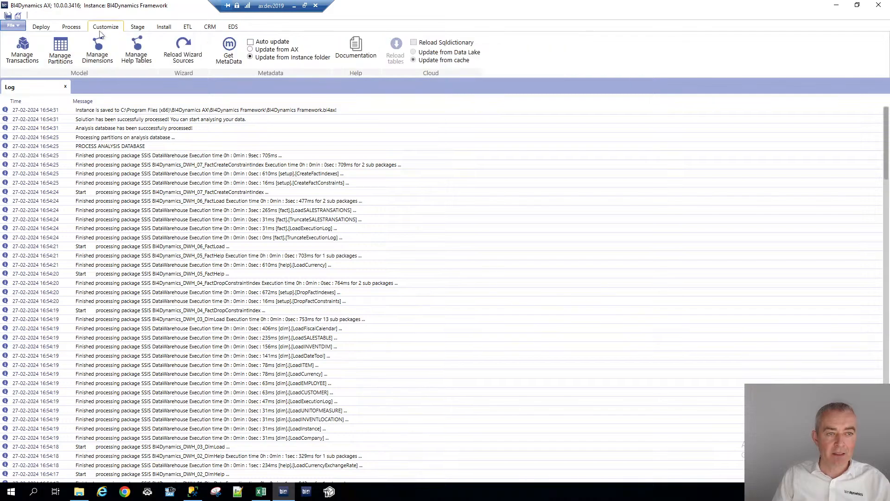
pyautogui.click(97, 49)
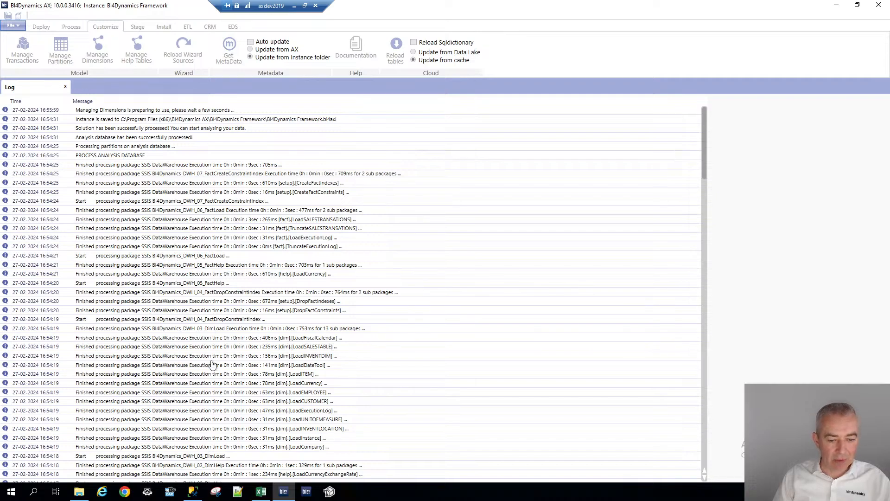
pyautogui.click(267, 497)
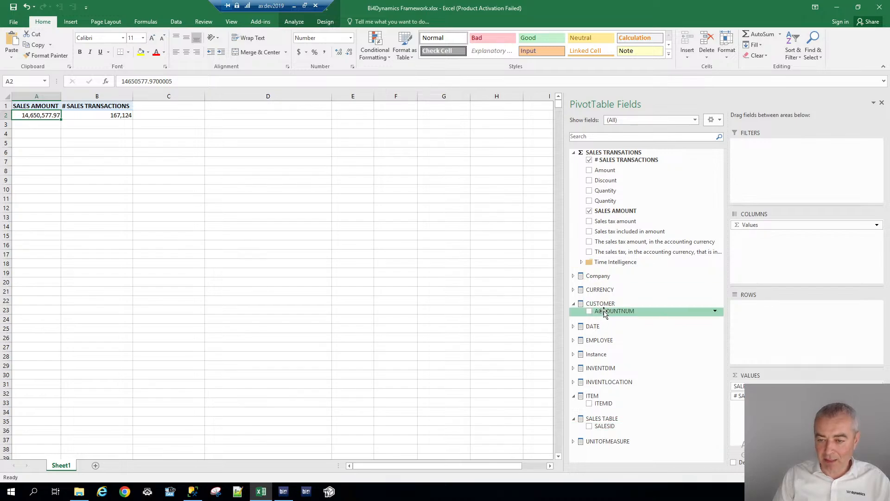
pyautogui.hotkey('alt', 'Tab')
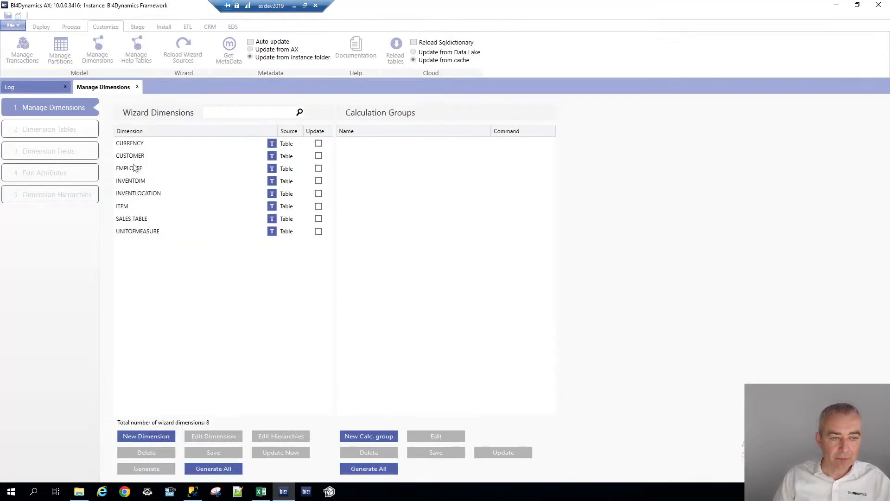
# Open the SALES TABLE dimension's fields and filter field names by NAM
pyautogui.click(137, 219)
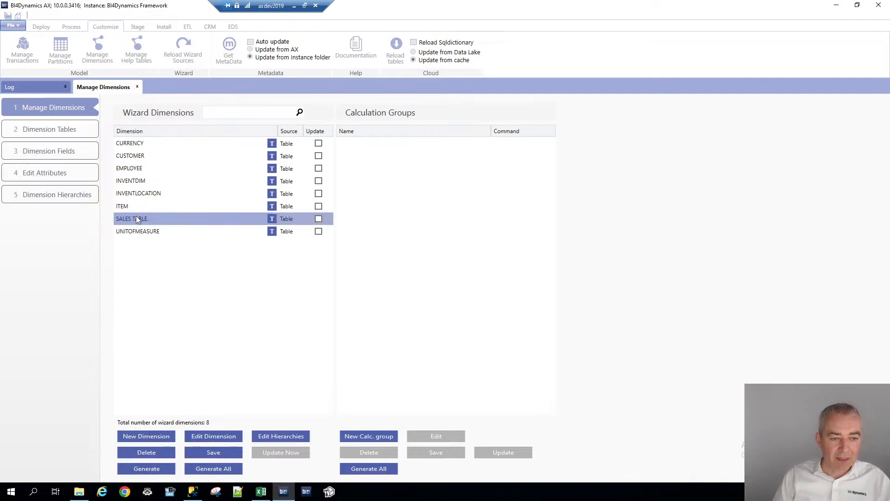
pyautogui.click(57, 131)
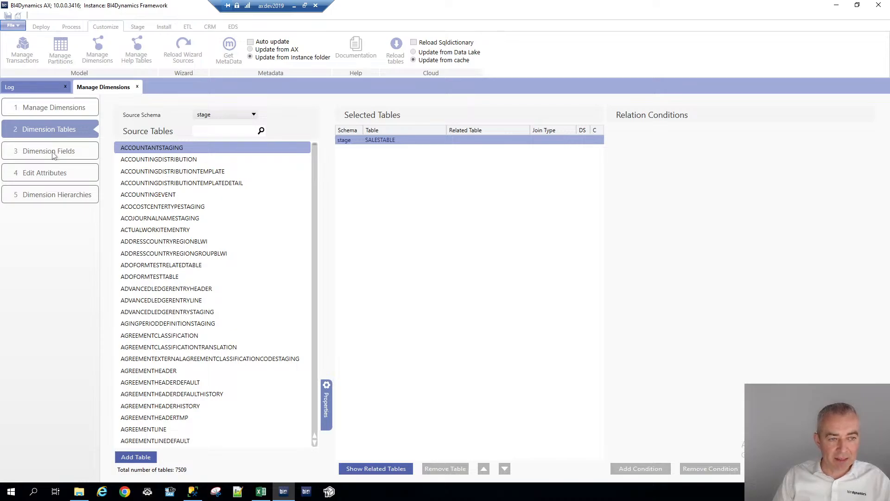
pyautogui.click(53, 152)
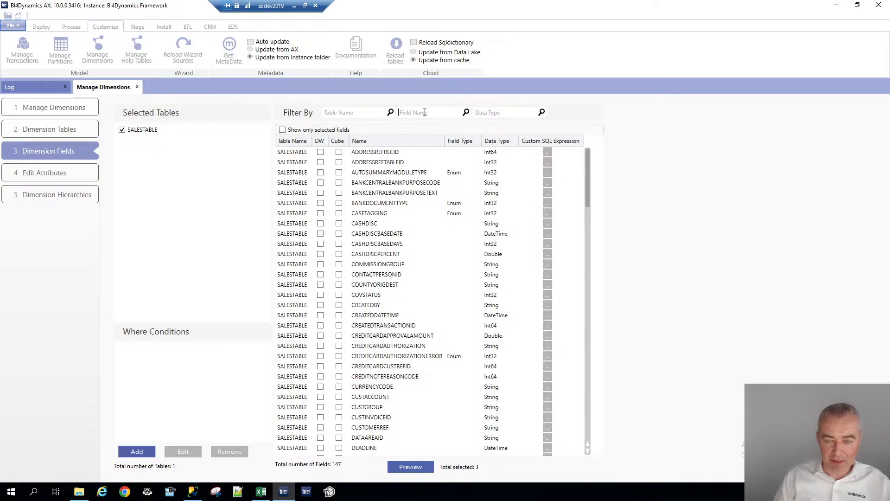
pyautogui.write('NAM')
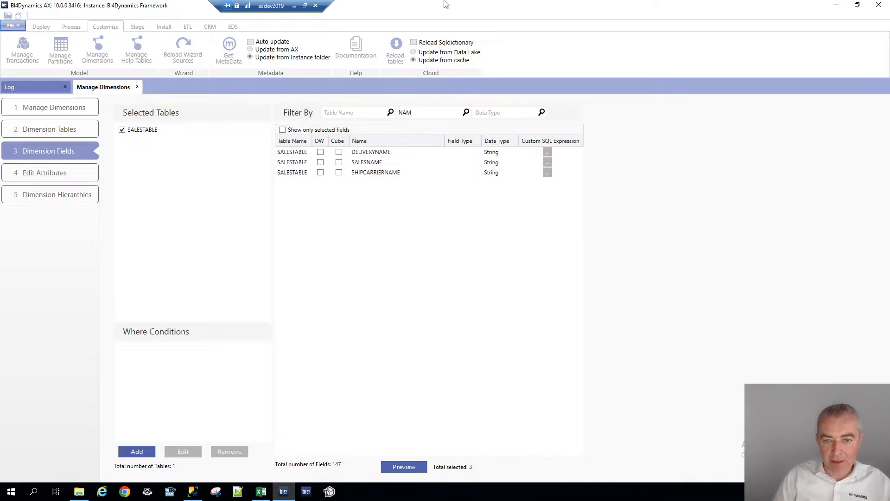
# Include the SALESNAME and DELIVERYNAME fields of SALESTABLE in the cube
pyautogui.click(339, 163)
pyautogui.click(340, 153)
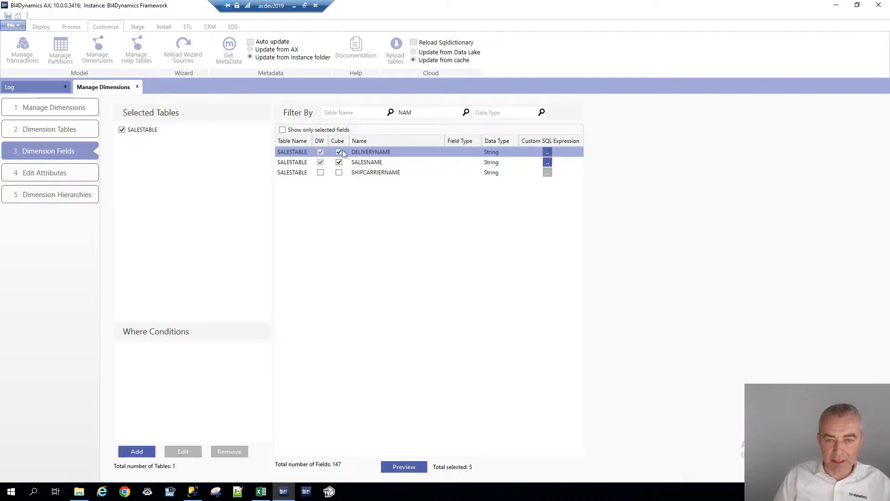
# Filter field names by DATE and include SHIPPINGDATEREQUESTED, SHIPPINGDATECONFIRMED, RECEIPTDATEREQUESTED, RECEIPTDATECONFIRMED, MODIFIEDDATETIME and CREATEDDATETIME in the cube
pyautogui.write('DATE')
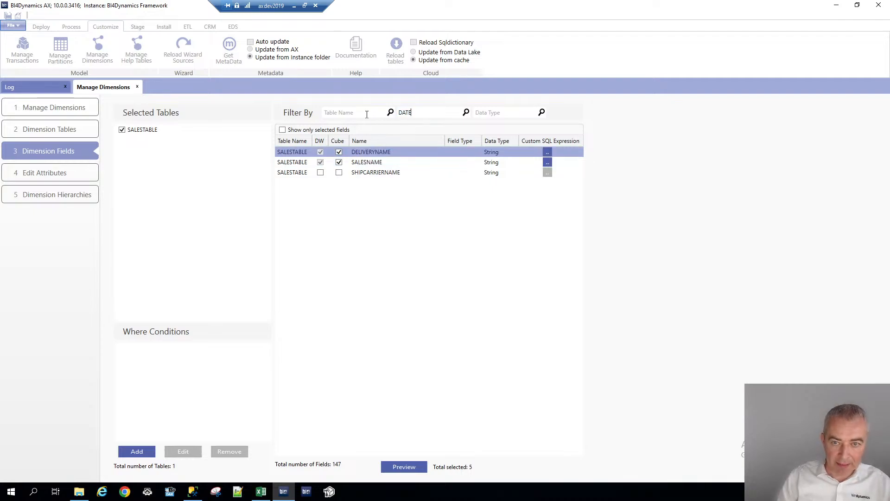
pyautogui.click(339, 254)
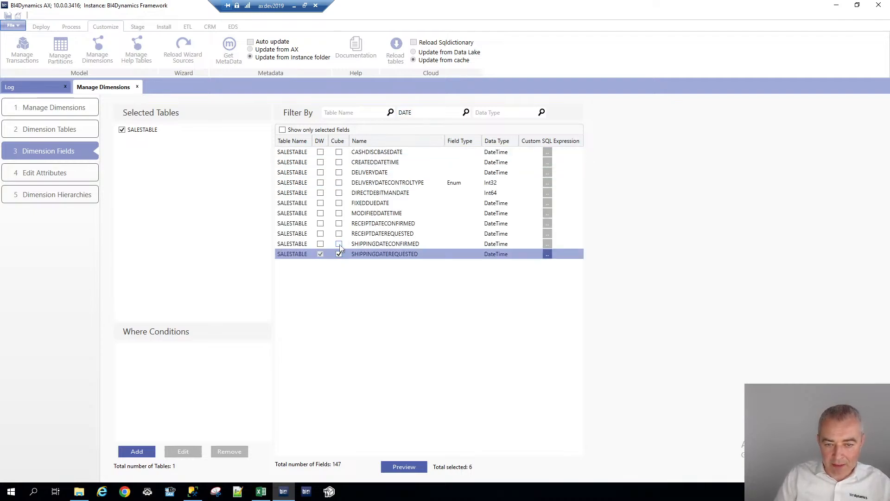
pyautogui.click(339, 244)
pyautogui.click(339, 234)
pyautogui.click(339, 224)
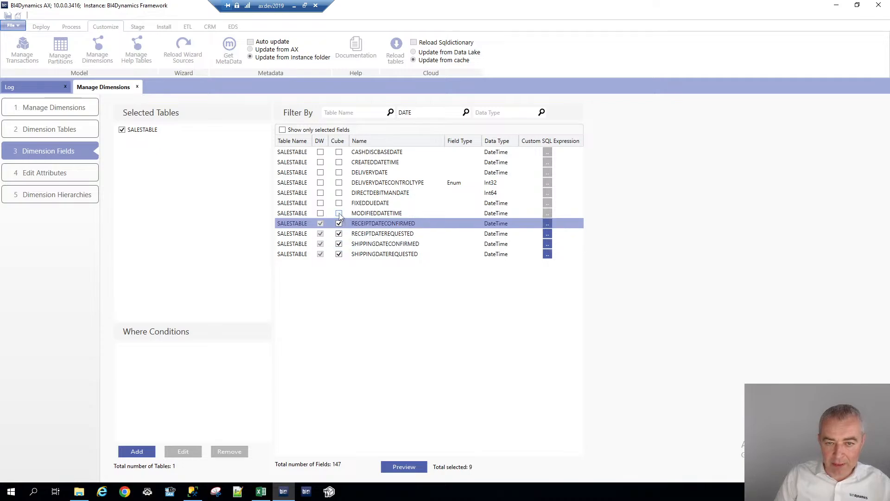
pyautogui.click(339, 214)
pyautogui.click(339, 163)
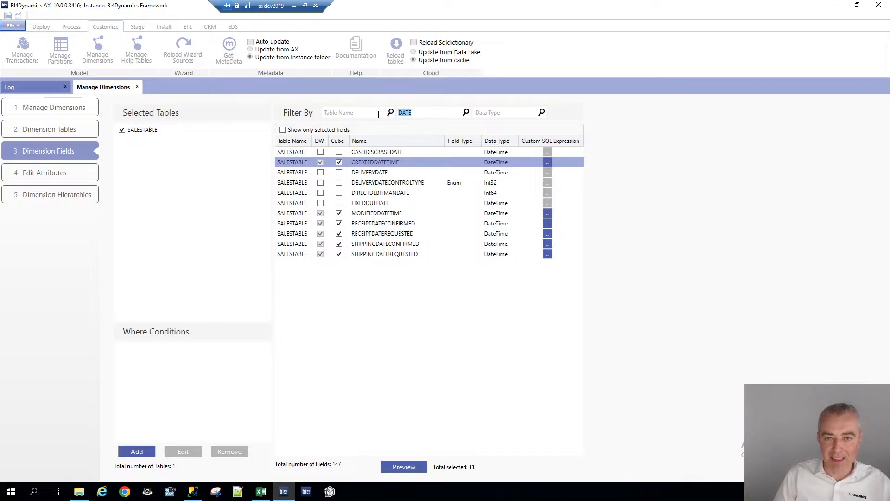
# Filter field names by STAT and include SALESSTATUS, RETURNSTATUS, RELEASESTATUS and DOCUMENTSTATUS in the cube
pyautogui.write('STAT')
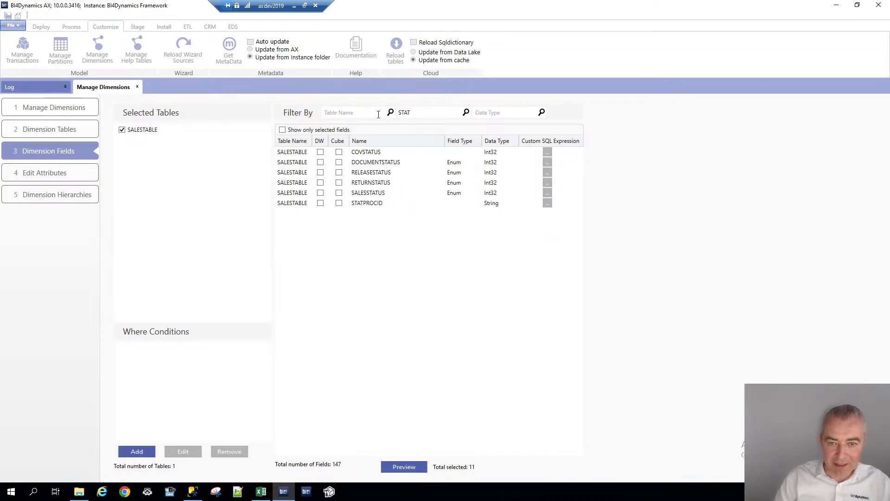
pyautogui.click(339, 192)
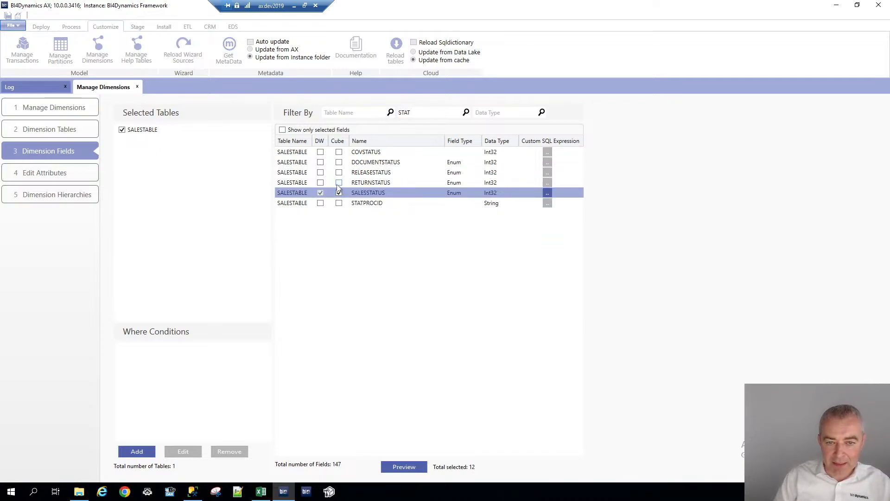
pyautogui.click(339, 183)
pyautogui.click(339, 172)
pyautogui.click(339, 162)
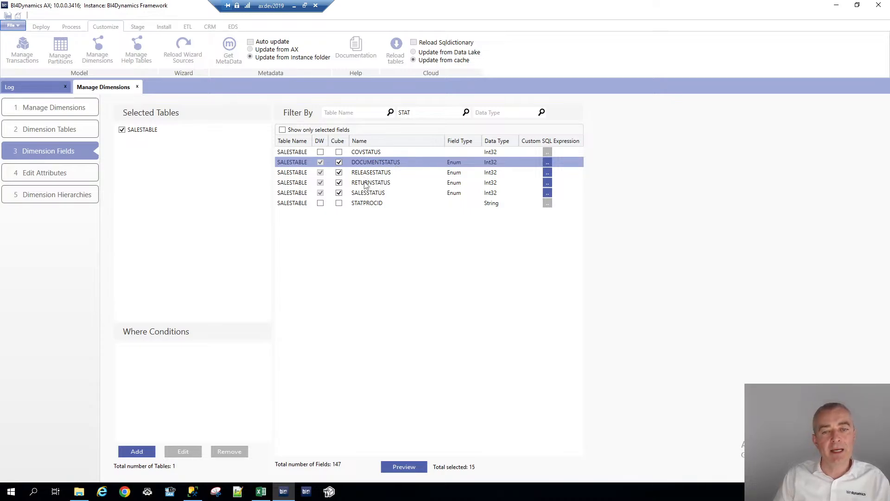
# Clear the field name filter and list only the selected SALESTABLE fields
pyautogui.moveTo(421, 114); pyautogui.dragTo(382, 111)
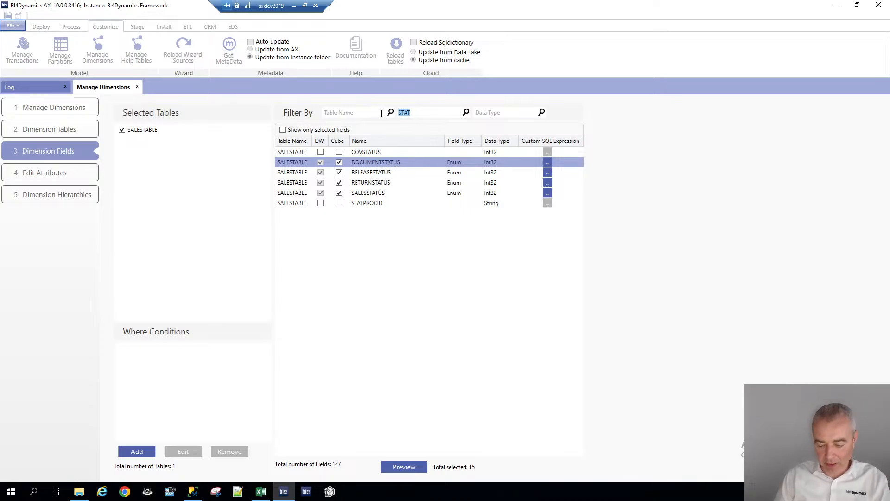
pyautogui.press('BackSpace')
pyautogui.click(283, 130)
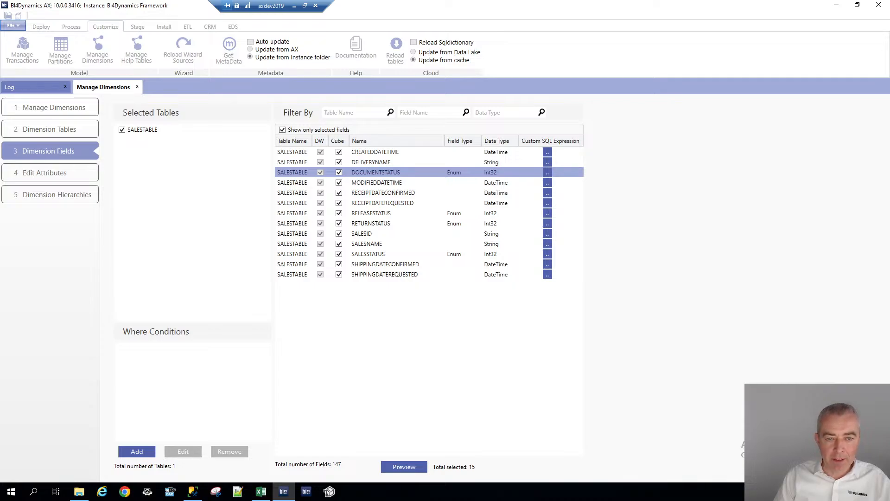
# Review the SALES TABLE dimension's attributes and hierarchies pages
pyautogui.click(50, 173)
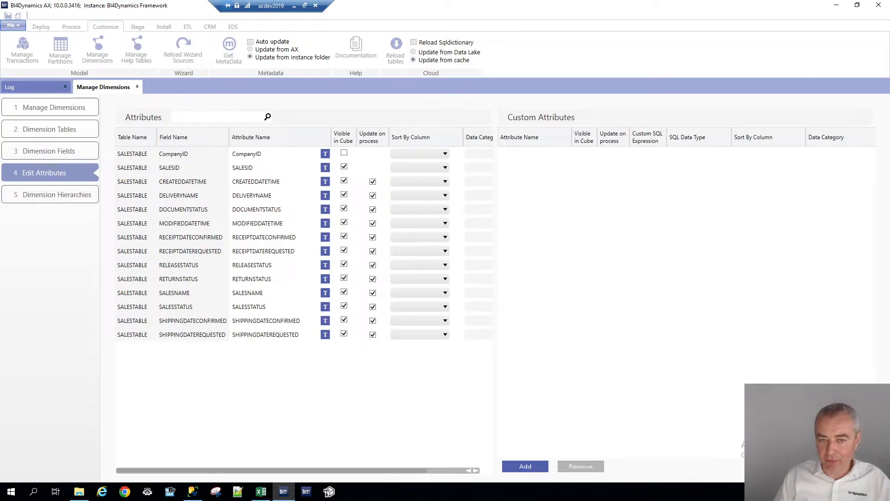
pyautogui.click(50, 194)
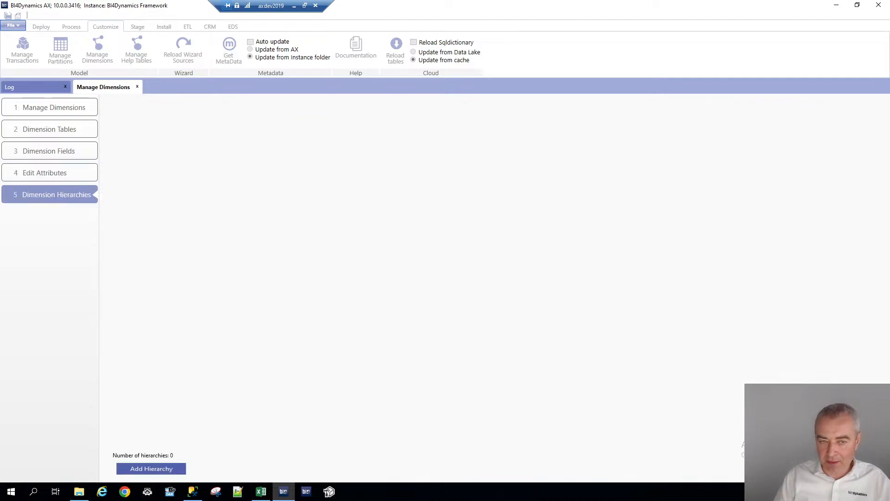
# Select the CUSTOMER dimension and add the CUSTGROUP source table to its selected tables
pyautogui.click(50, 108)
pyautogui.click(156, 156)
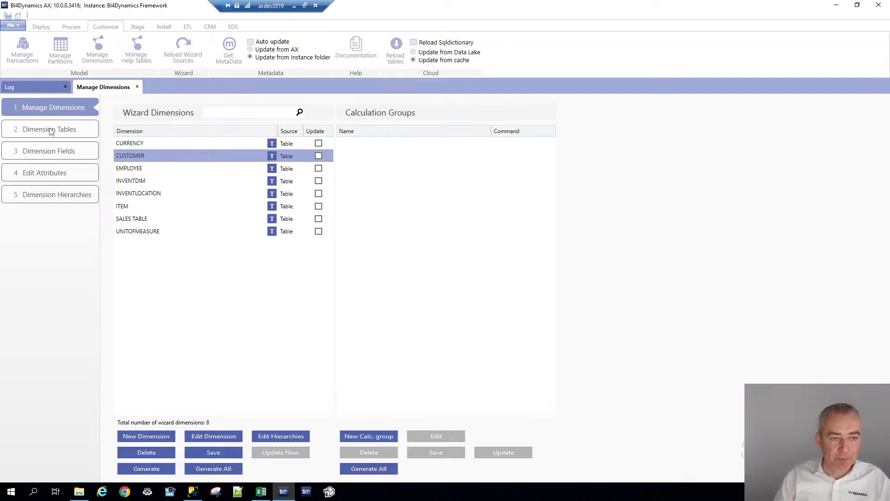
pyautogui.click(51, 130)
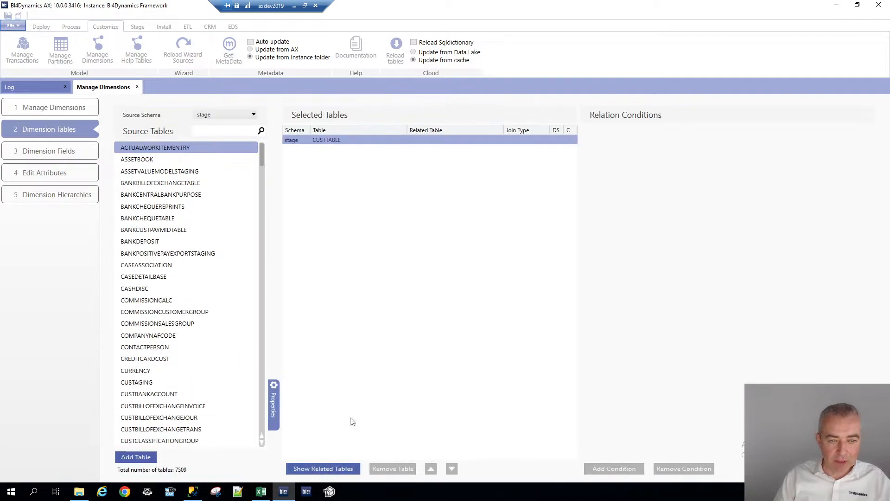
pyautogui.scroll(-2, 260, 161)
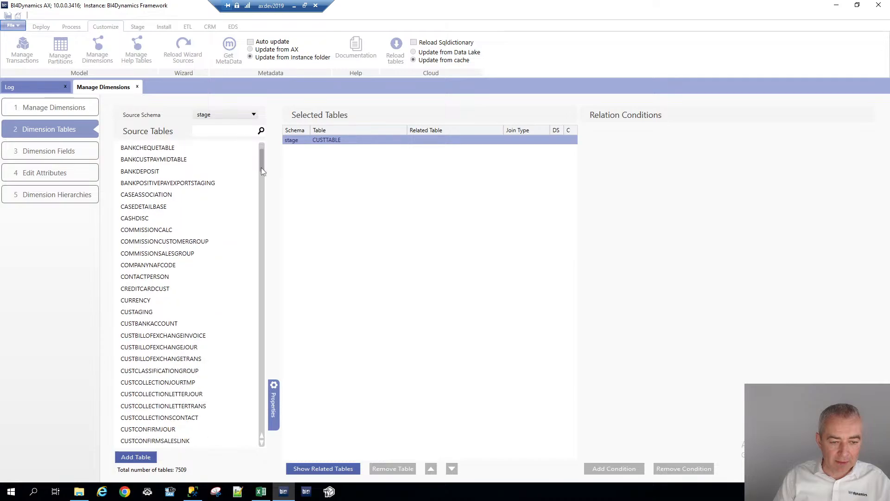
pyautogui.scroll(-5, 261, 171)
pyautogui.click(155, 312)
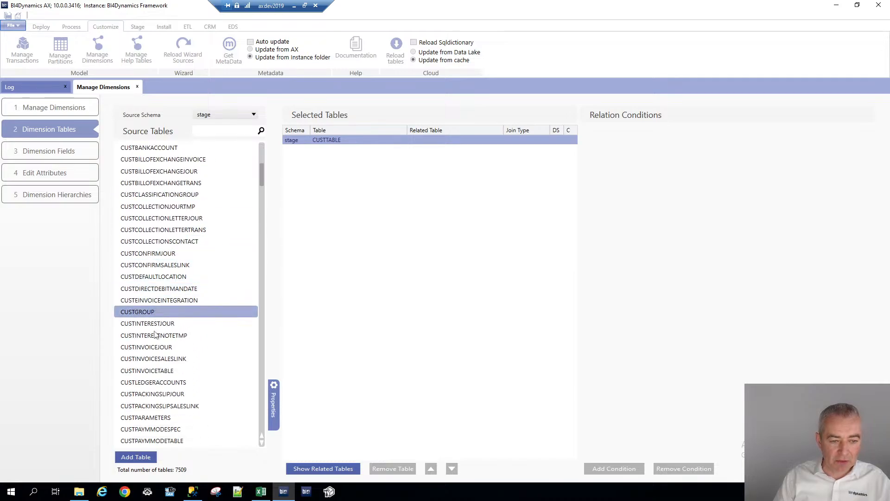
pyautogui.click(147, 457)
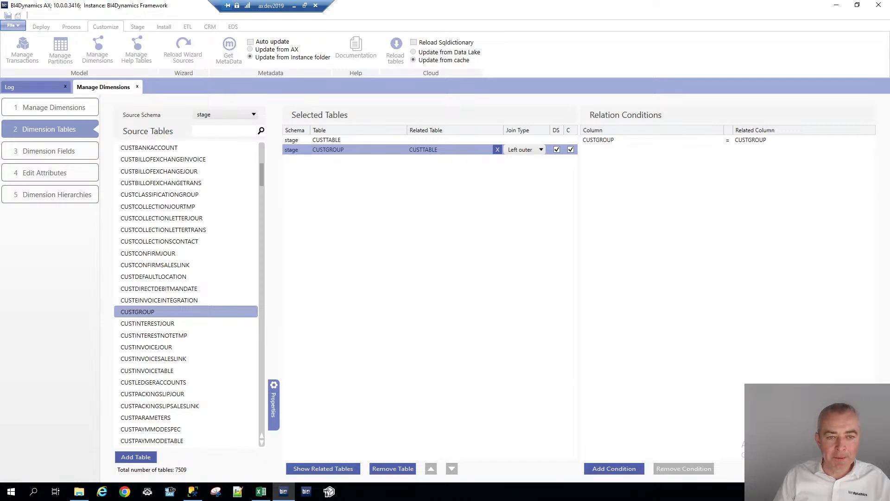
# Show only the CUSTGROUP table's fields and include its NAME field in the cube
pyautogui.click(50, 151)
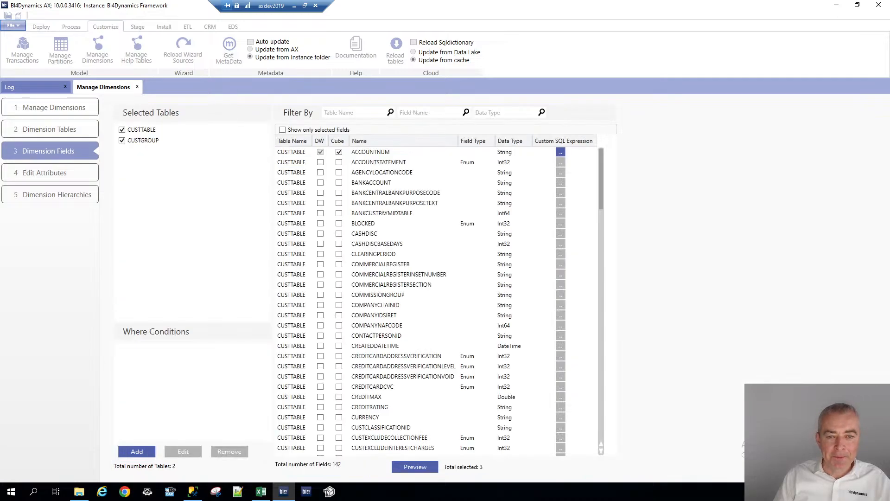
pyautogui.click(122, 130)
pyautogui.click(340, 214)
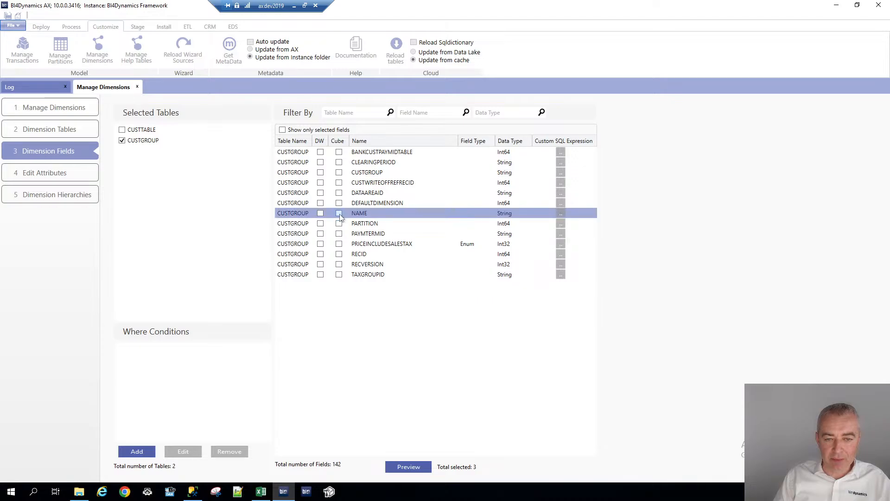
pyautogui.click(339, 213)
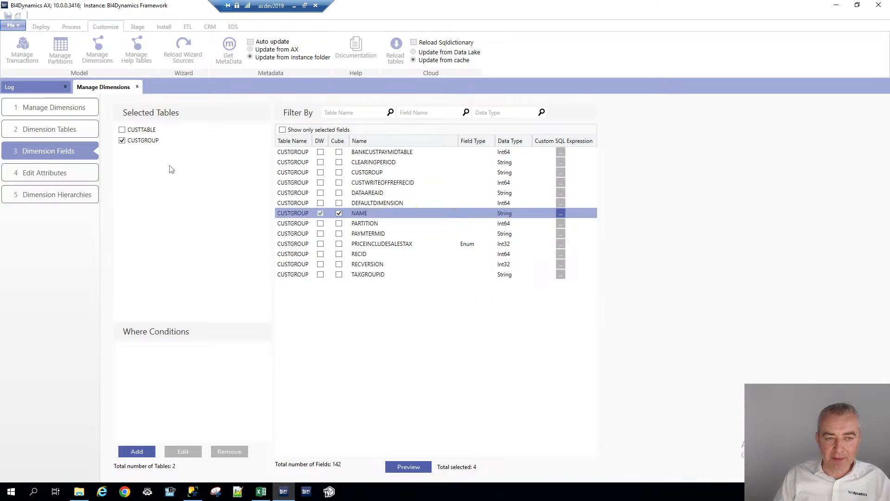
# Switch to CUSTTABLE fields, filter by GR, and include CUSTGROUP, MARKUPGROUP, SALESGROUP, TAXGROUP and SUPPITEMGROUPID in the cube
pyautogui.click(122, 141)
pyautogui.click(122, 140)
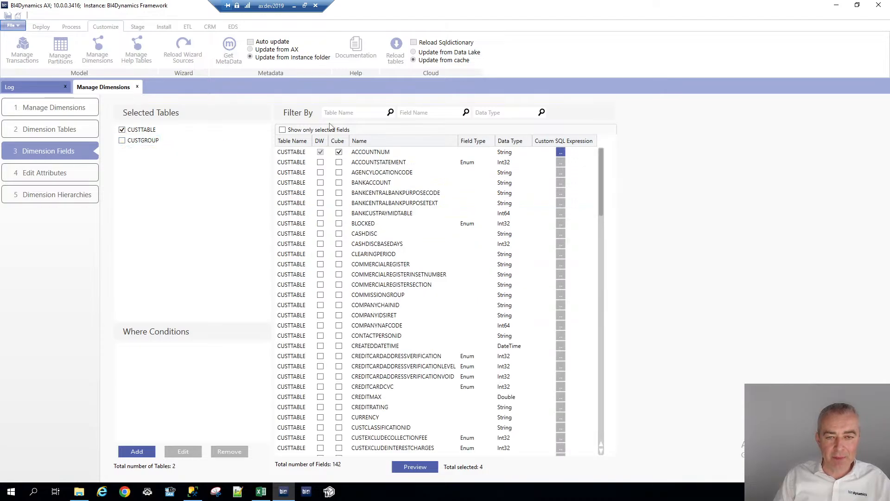
pyautogui.click(427, 114)
pyautogui.write('c')
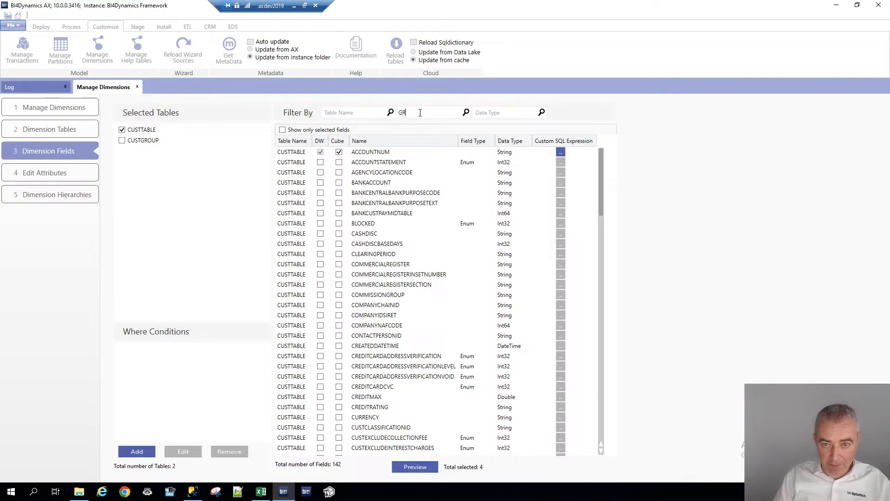
pyautogui.click(339, 163)
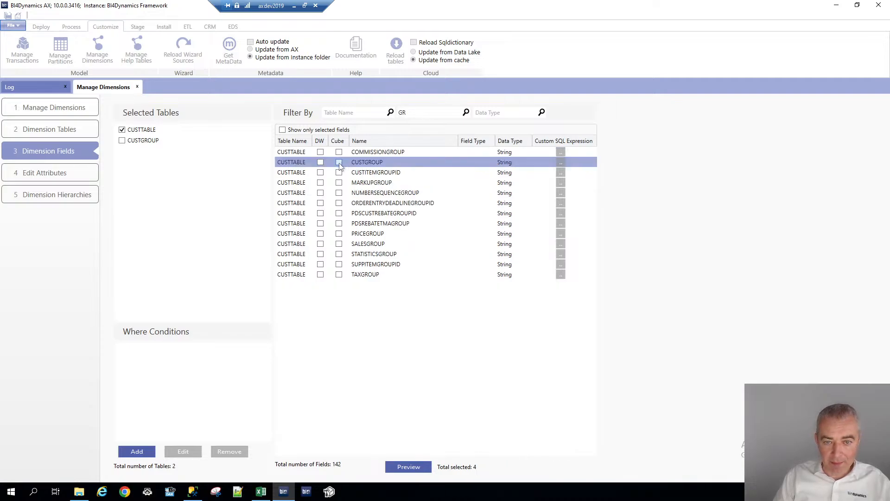
pyautogui.click(339, 183)
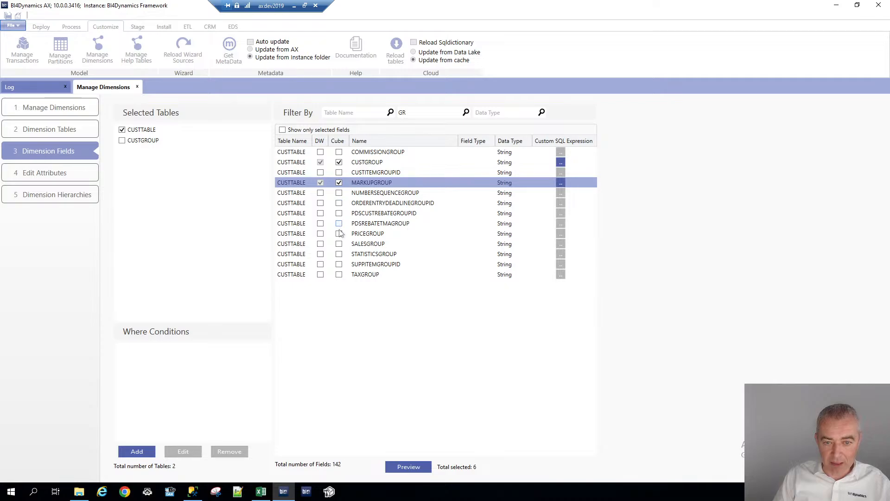
pyautogui.click(339, 244)
pyautogui.click(339, 275)
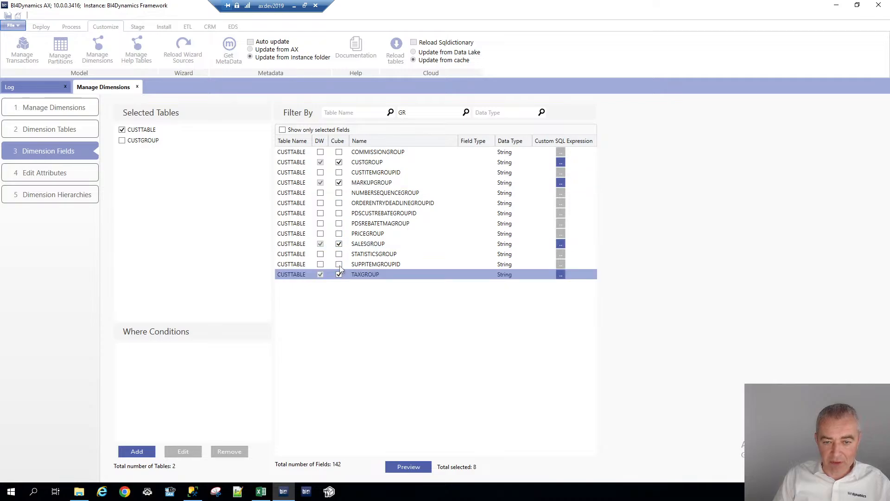
pyautogui.click(339, 265)
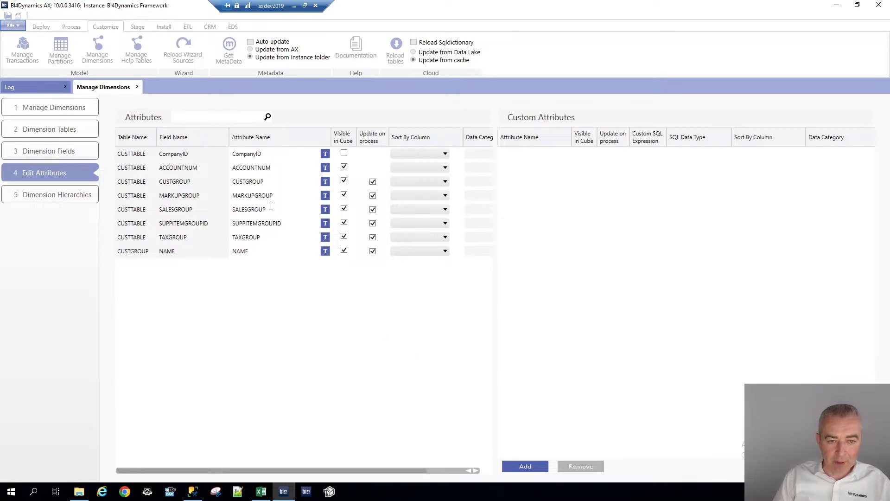
# Rename the CUSTGROUP table's NAME attribute to CUSTGROUP NAME
pyautogui.click(275, 210)
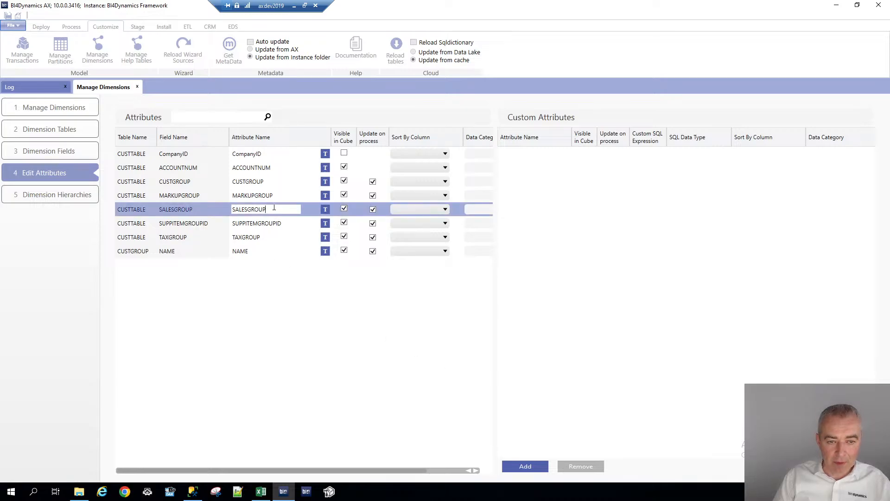
pyautogui.click(267, 182)
pyautogui.hotkey('ctrl', 'c')
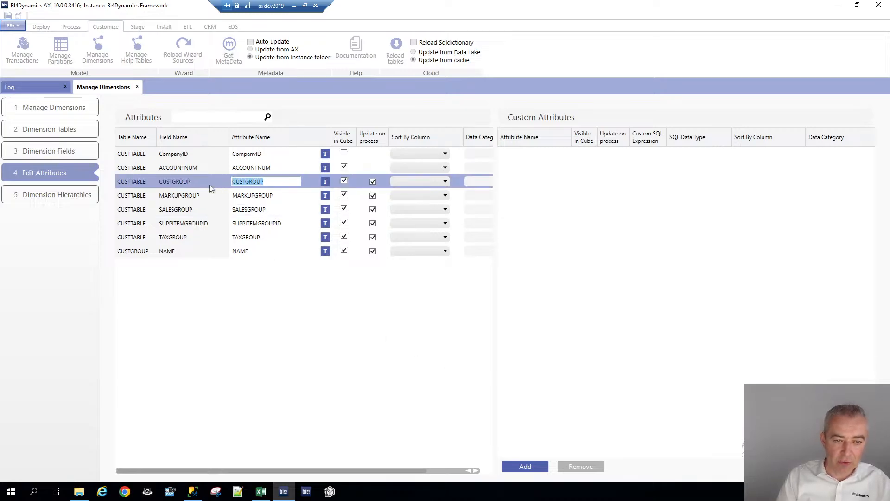
pyautogui.click(255, 253)
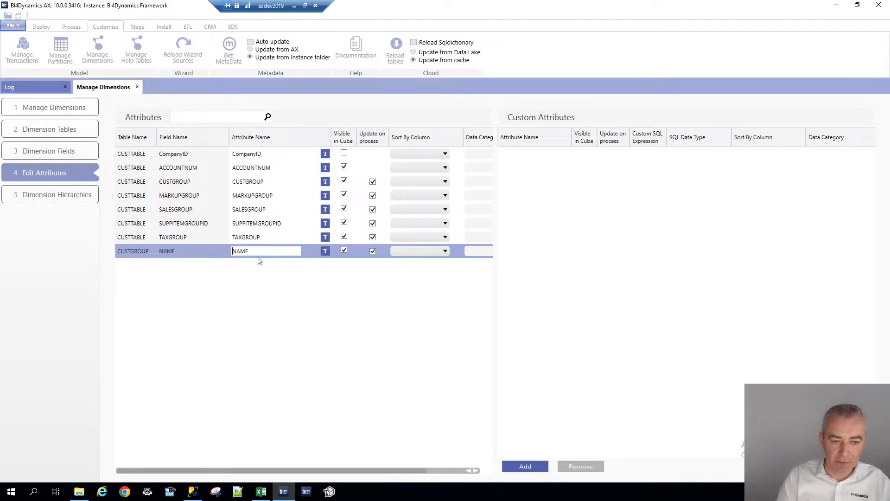
pyautogui.hotkey('ctrl', 'v')
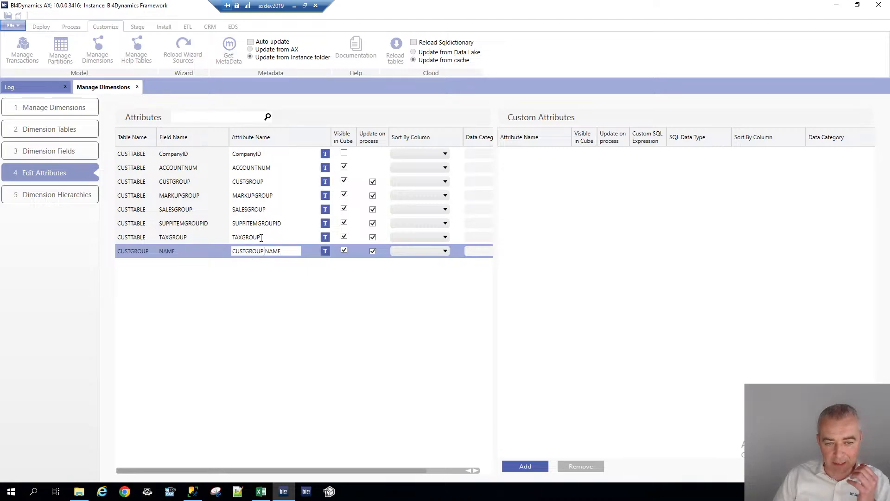
pyautogui.click(261, 238)
# Mark the CUSTOMER and SALES TABLE dimensions for update and run the update with Stage, DWH and Analytics areas selected
pyautogui.click(847, 466)
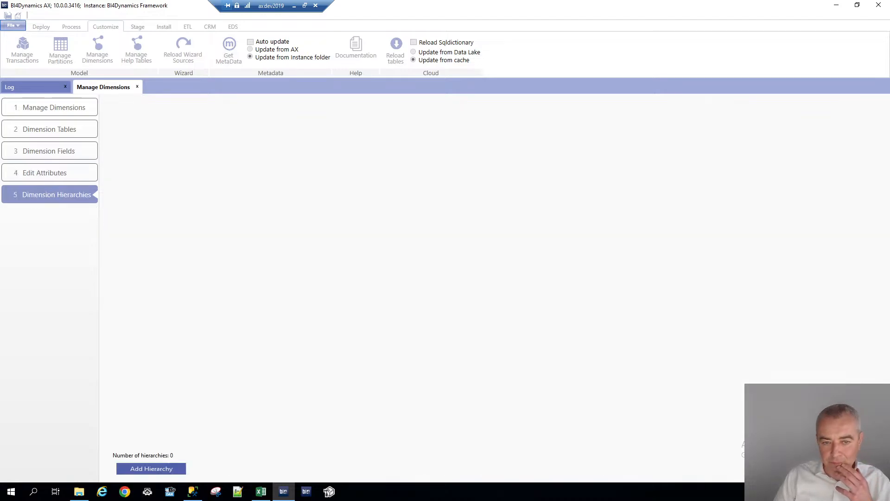
pyautogui.click(847, 466)
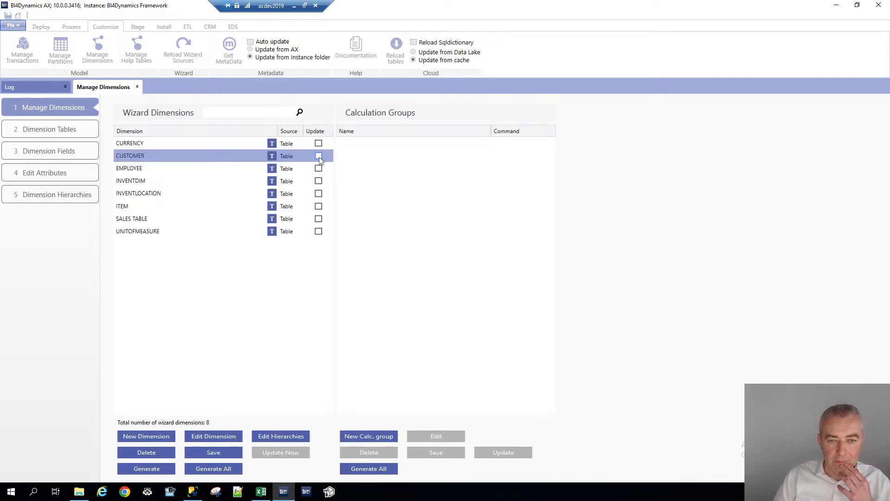
pyautogui.click(318, 156)
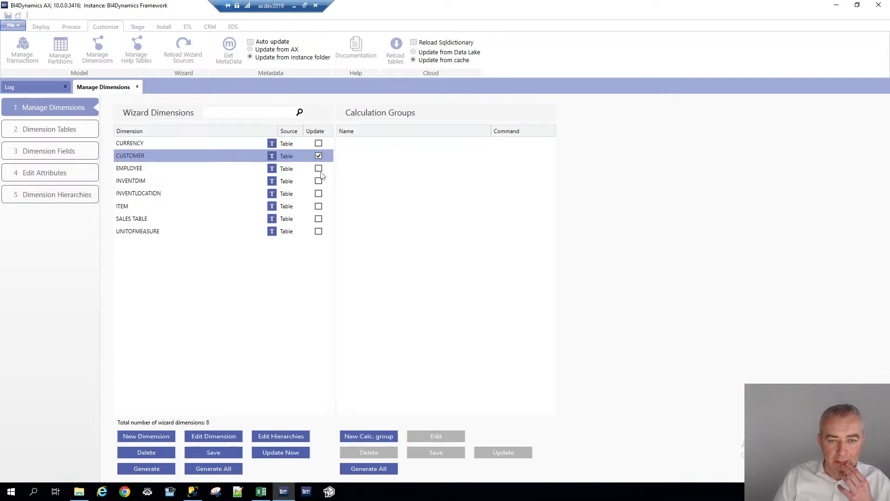
pyautogui.click(319, 219)
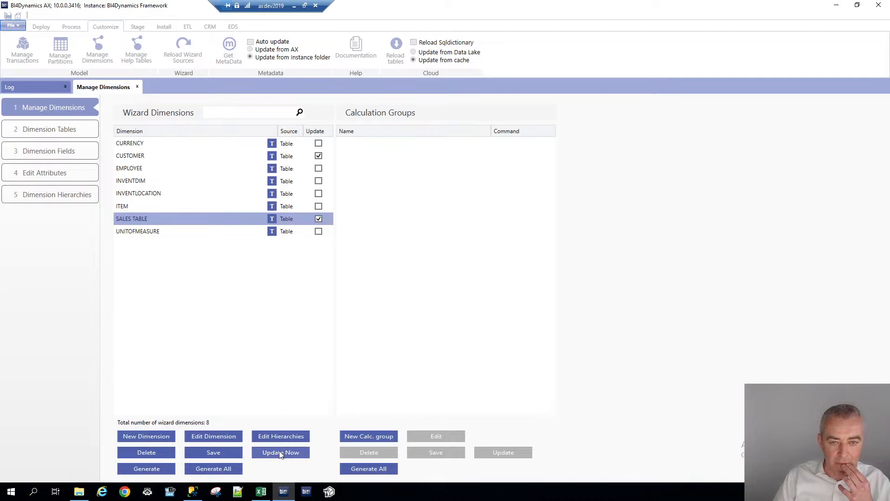
pyautogui.click(282, 454)
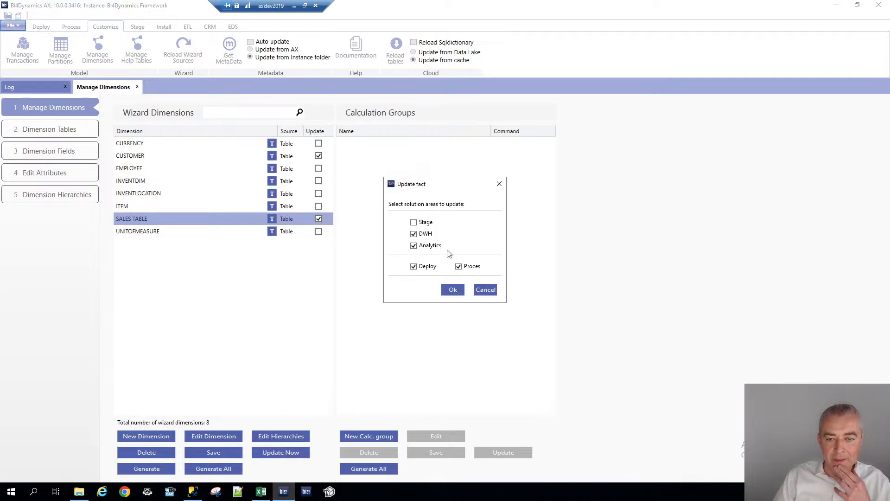
pyautogui.click(413, 223)
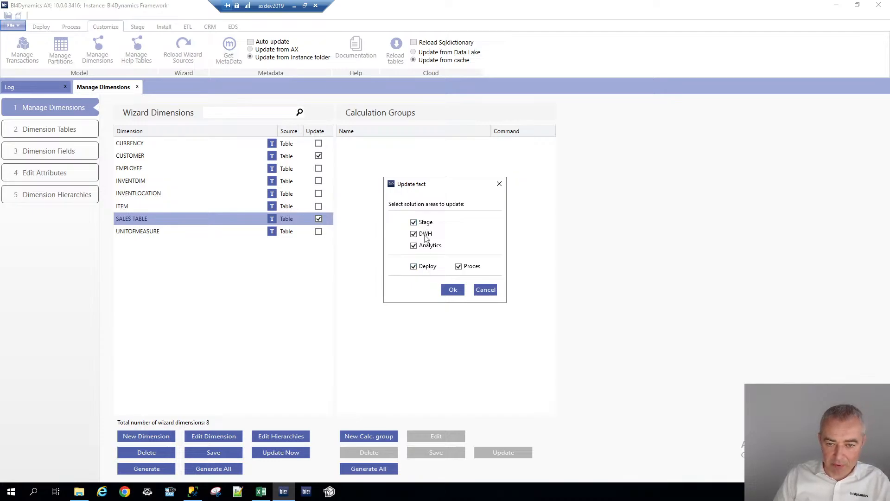
pyautogui.click(454, 291)
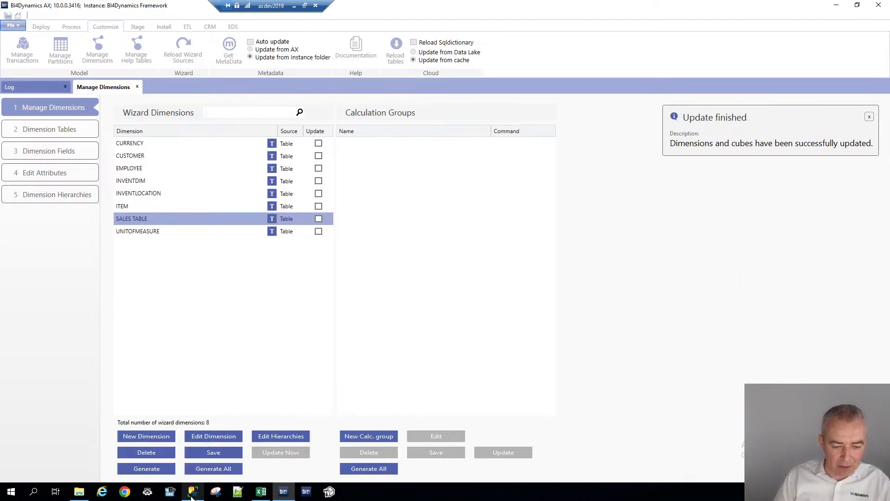
# Switch to Excel and refresh the pivot table
pyautogui.moveTo(192, 496)
pyautogui.click(261, 491)
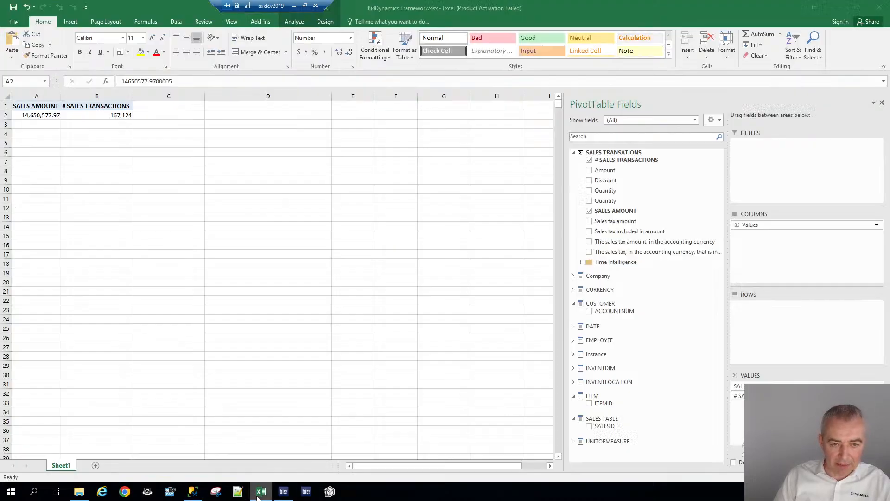
pyautogui.rightClick(108, 112)
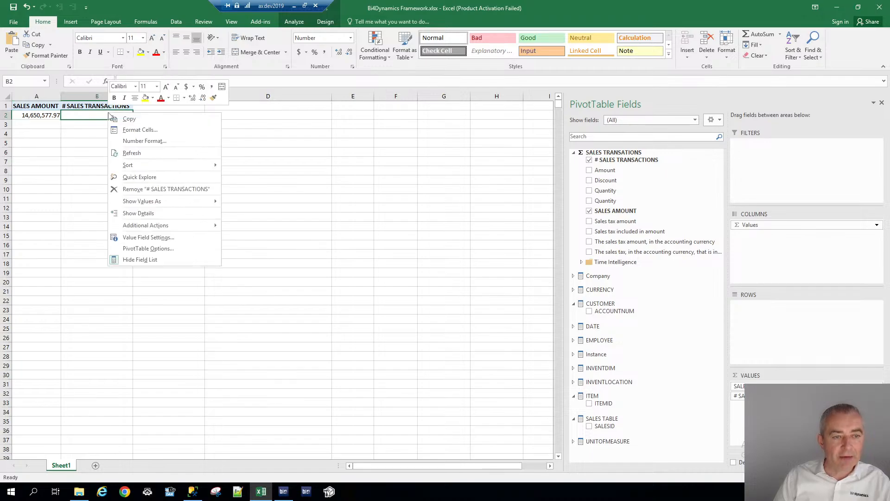
pyautogui.click(128, 152)
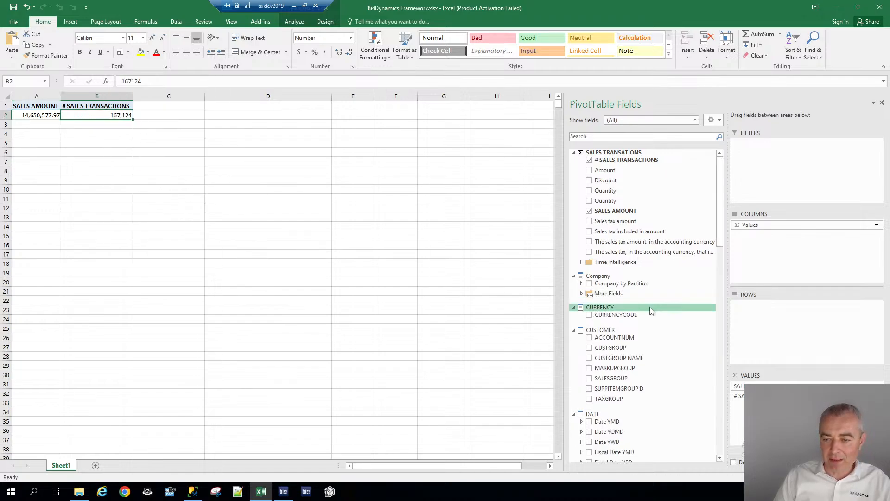
# Preview the new CUSTOMER attributes CUSTGROUP NAME and CUSTGROUP in the pivot rows, then clear them
pyautogui.click(590, 358)
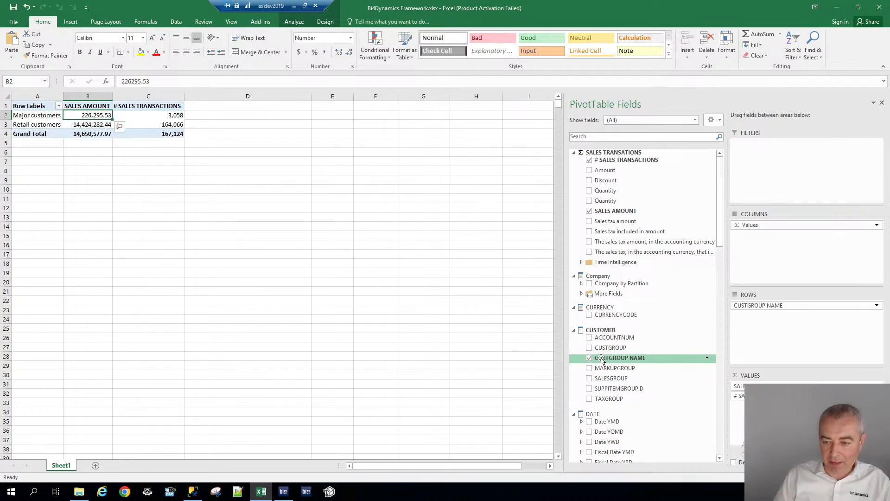
pyautogui.click(590, 347)
pyautogui.click(590, 348)
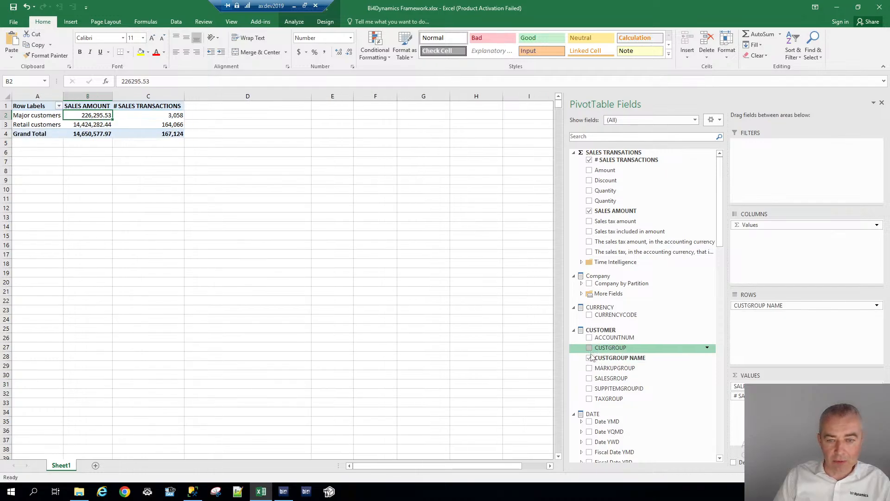
pyautogui.click(589, 358)
# Preview SALES TABLE fields such as SALESSTATUS, RETURNSTATUS, SALESNAME and CREATEDDATETIME in the pivot rows
pyautogui.moveTo(721, 220); pyautogui.dragTo(729, 426)
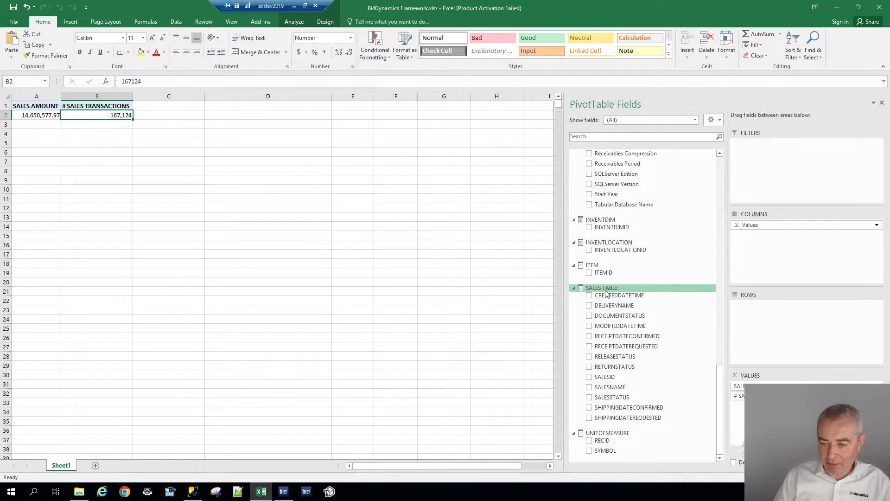
pyautogui.click(590, 397)
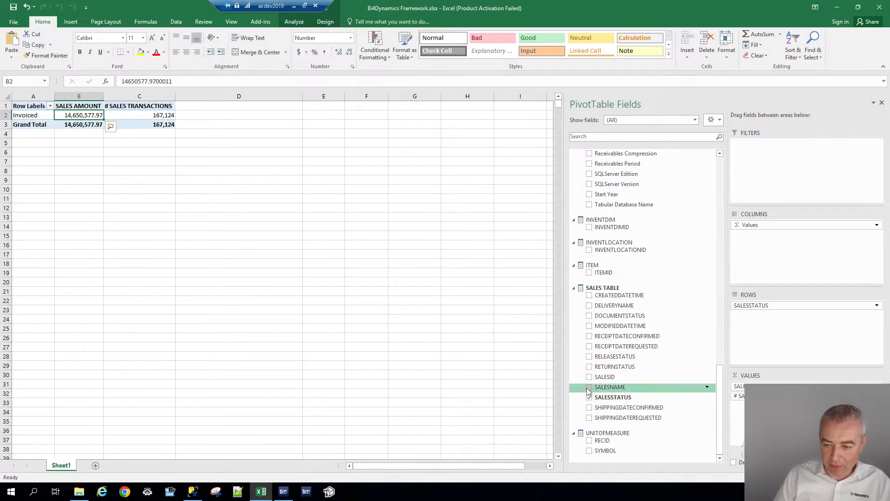
pyautogui.click(590, 367)
pyautogui.click(589, 357)
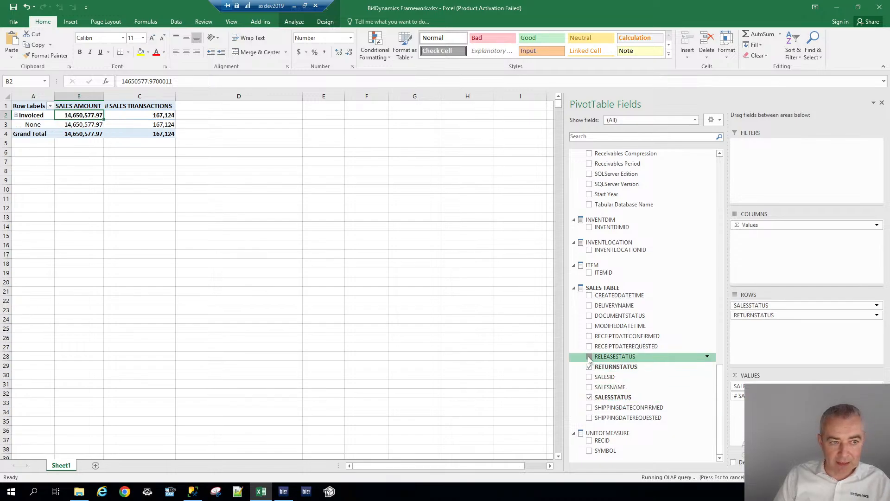
pyautogui.click(590, 356)
pyautogui.click(589, 367)
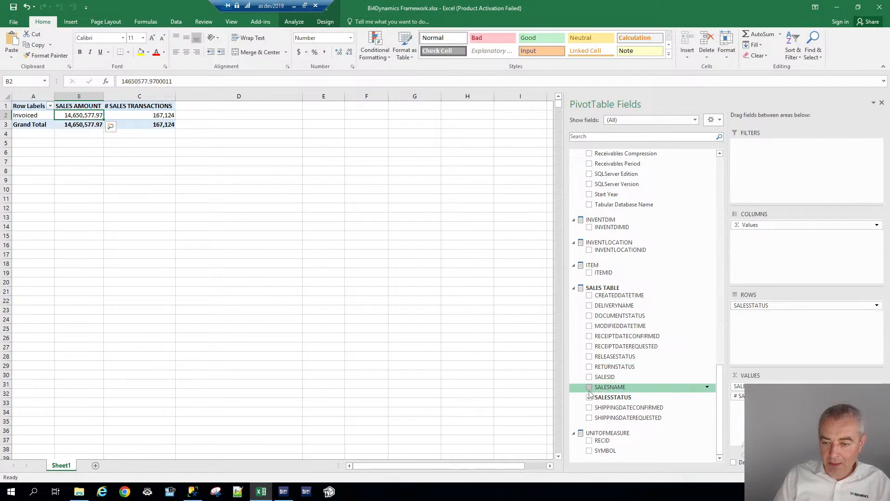
pyautogui.click(589, 387)
pyautogui.click(589, 397)
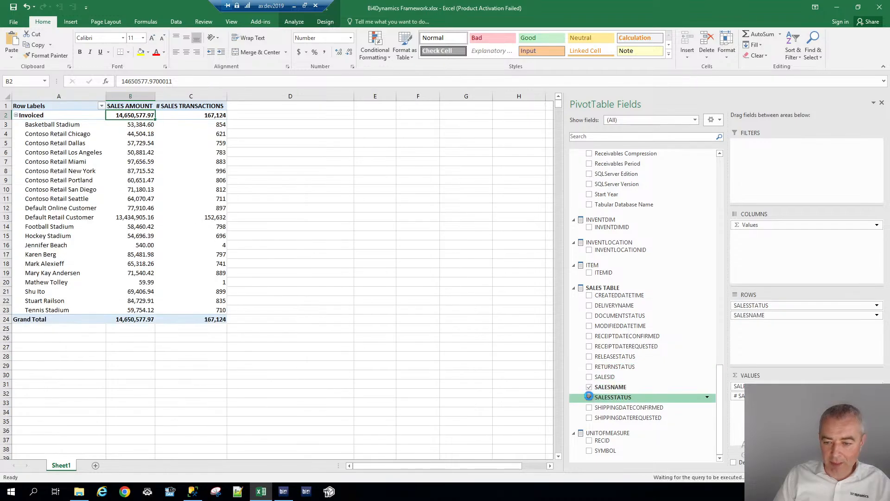
pyautogui.click(589, 388)
pyautogui.click(589, 295)
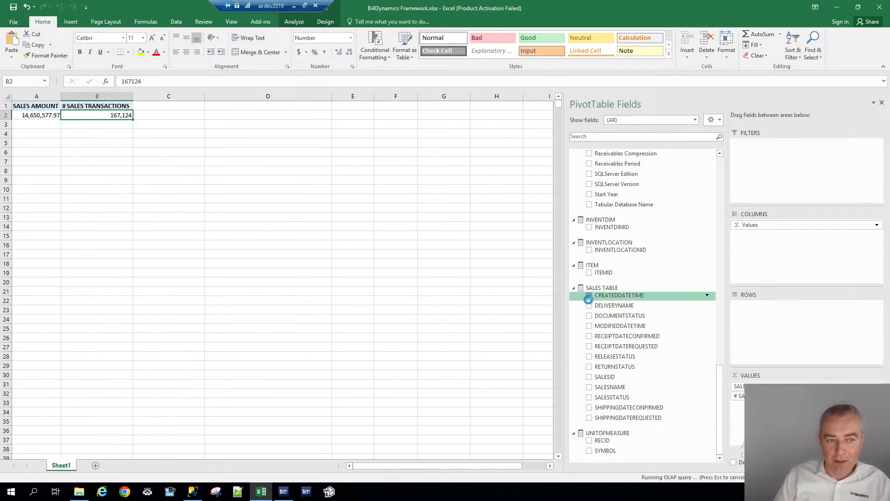
pyautogui.click(589, 296)
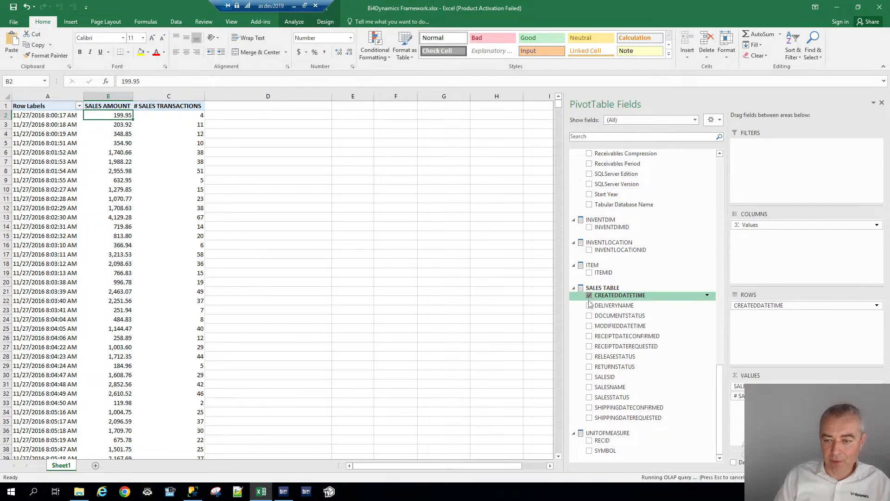
pyautogui.scroll(15, 711, 393)
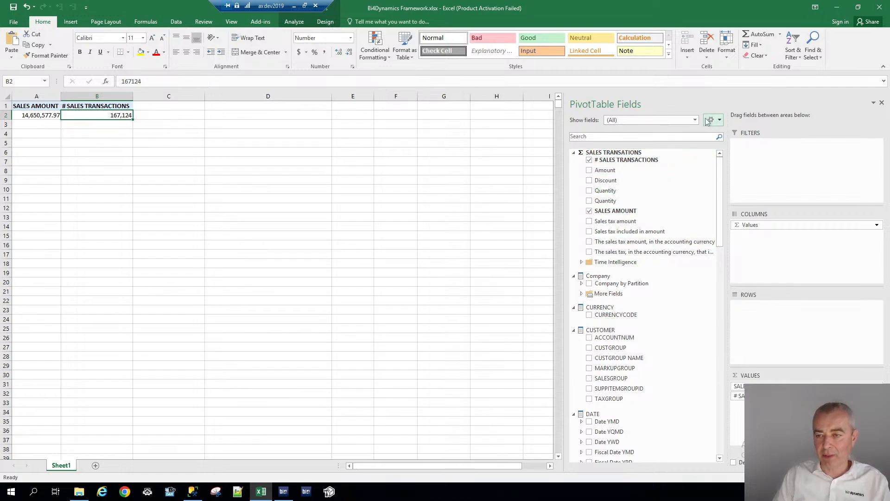
pyautogui.moveTo(718, 187); pyautogui.dragTo(722, 416)
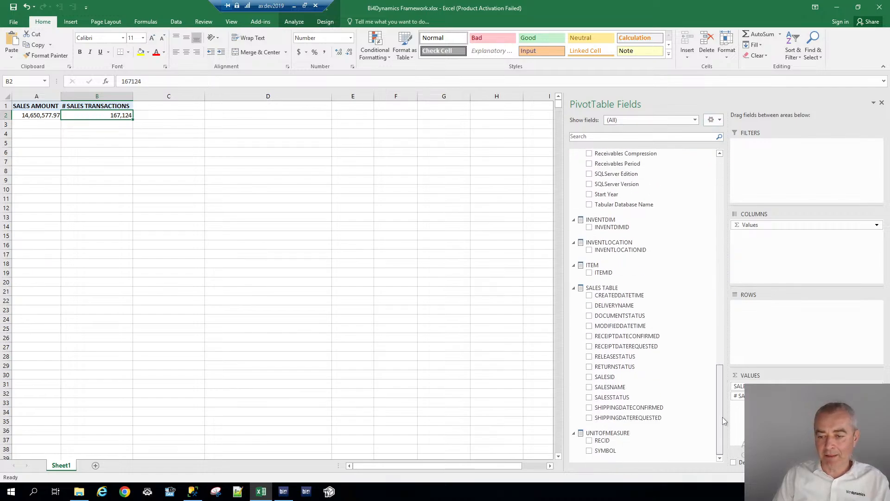
# Return to BI4Dynamics, close the Manage Dimensions tab and generate the project documentation into the Downloads folder
pyautogui.click(284, 491)
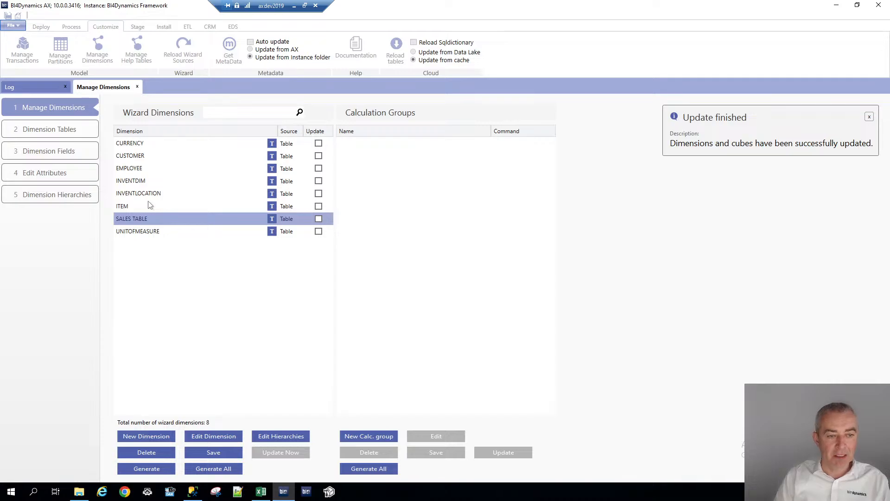
pyautogui.click(38, 134)
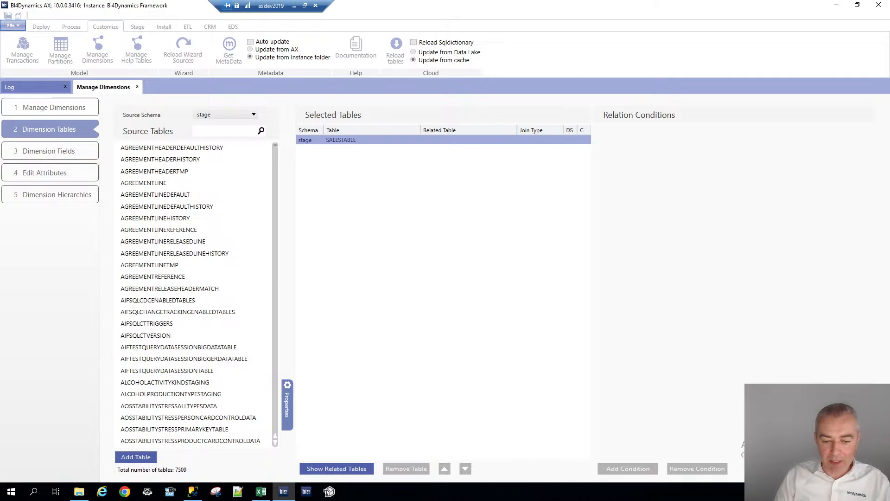
pyautogui.click(137, 87)
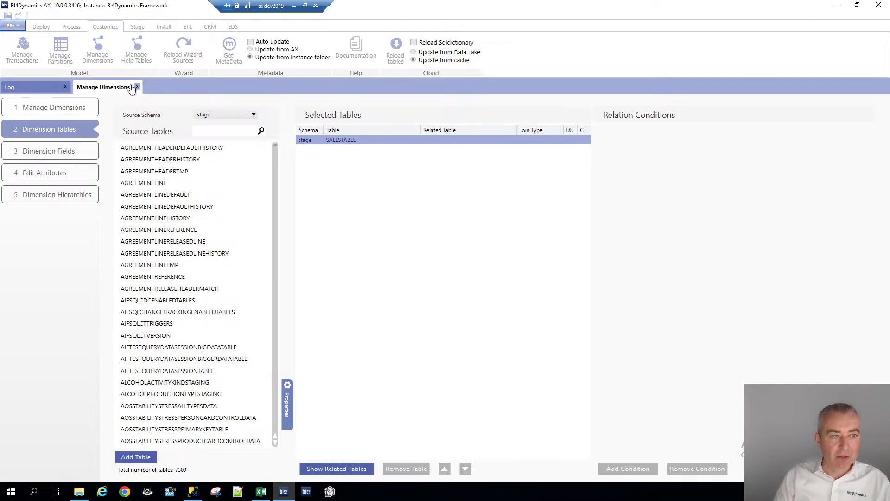
pyautogui.click(45, 28)
pyautogui.click(106, 29)
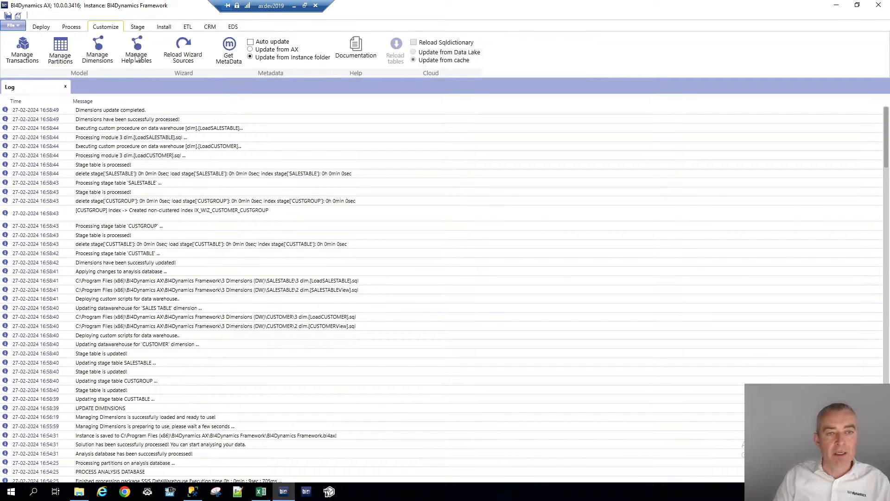
pyautogui.click(360, 47)
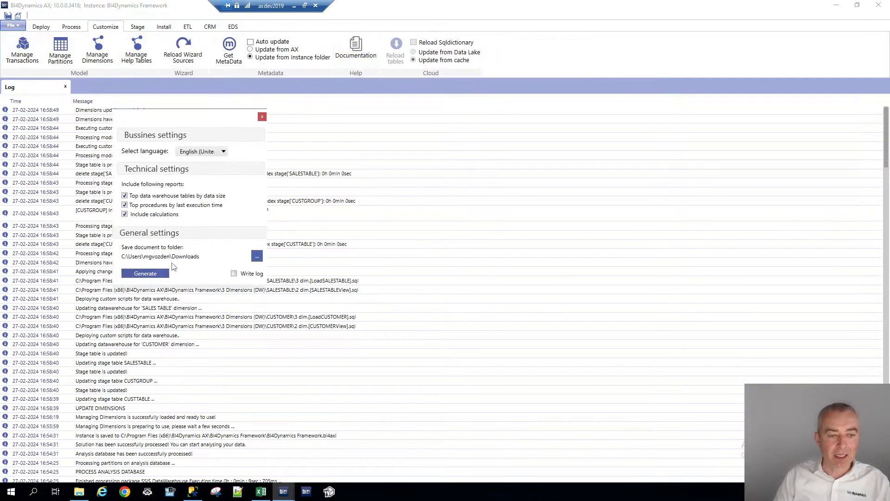
pyautogui.click(157, 274)
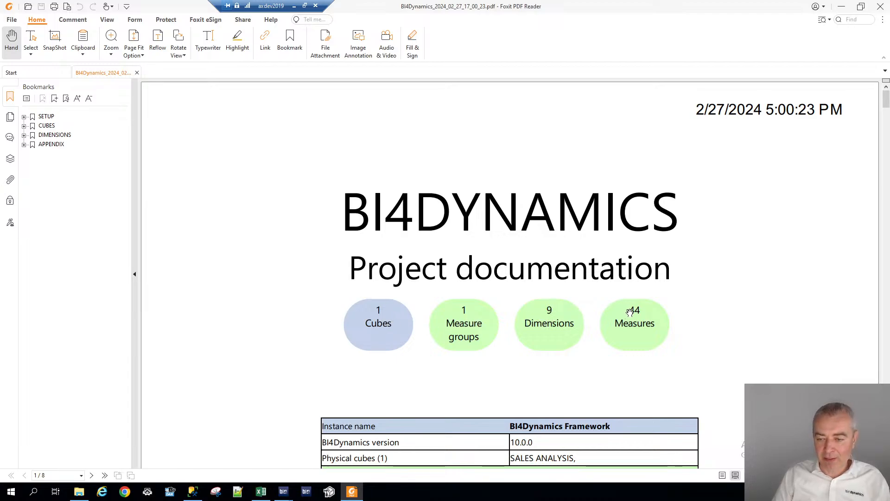
# Review the generated project documentation PDF, including the SALES ANALYSIS cube section
pyautogui.scroll(-3, 629, 324)
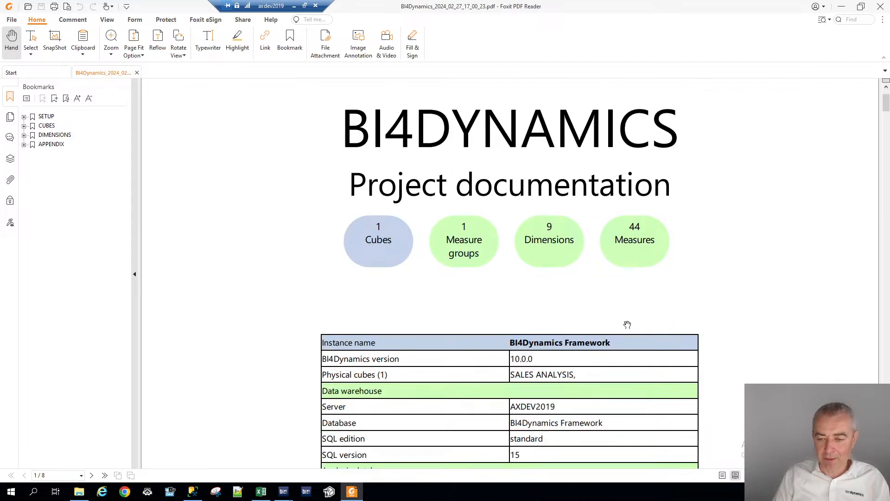
pyautogui.scroll(-3, 627, 324)
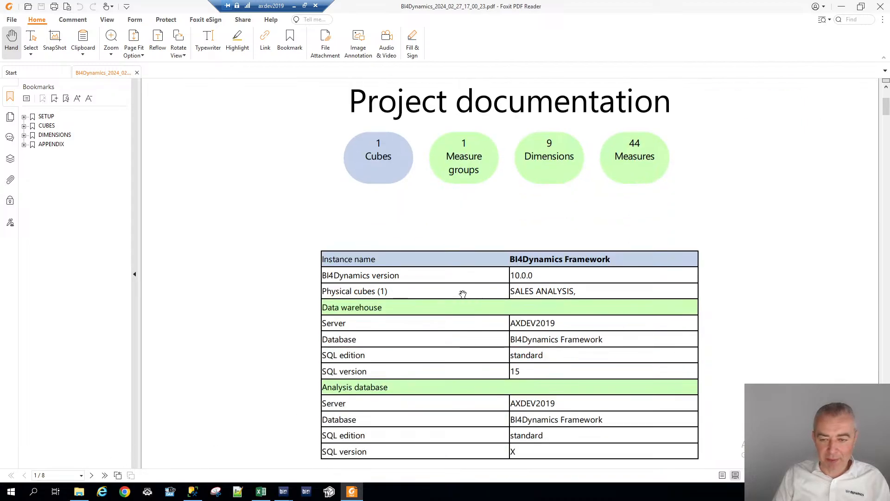
pyautogui.scroll(-15, 463, 293)
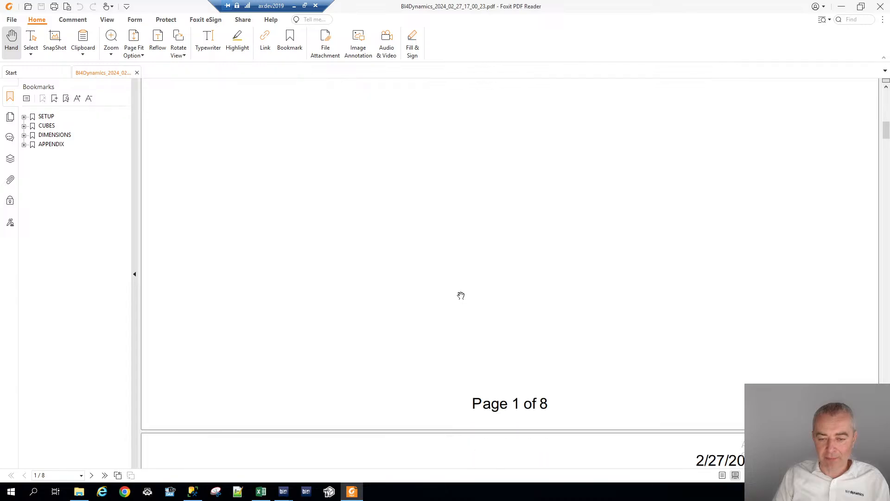
pyautogui.scroll(-20, 461, 295)
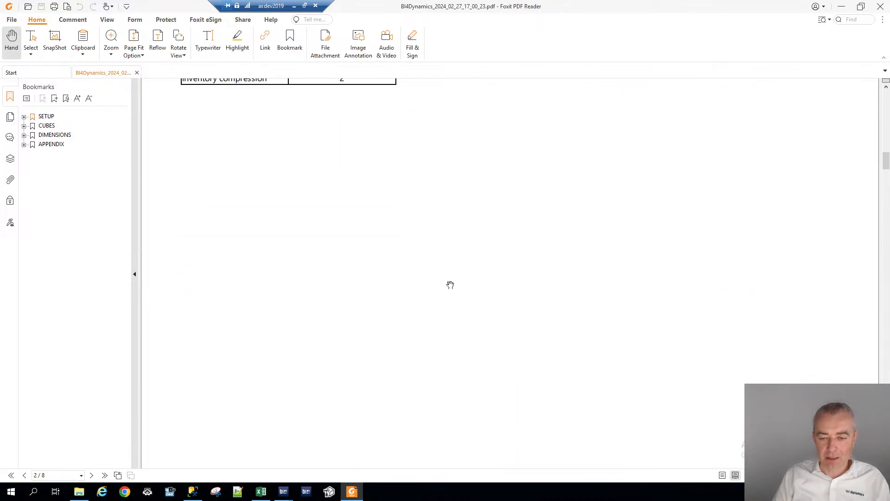
pyautogui.scroll(-15, 451, 284)
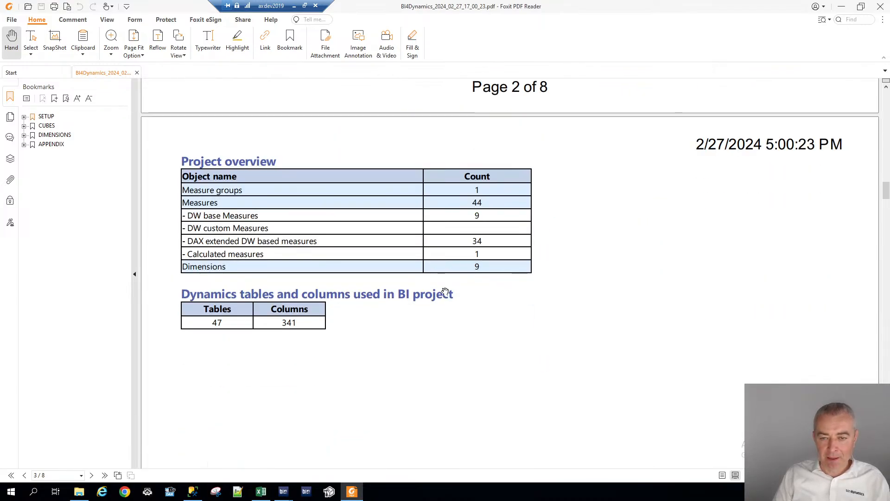
pyautogui.scroll(-2, 445, 291)
pyautogui.click(24, 126)
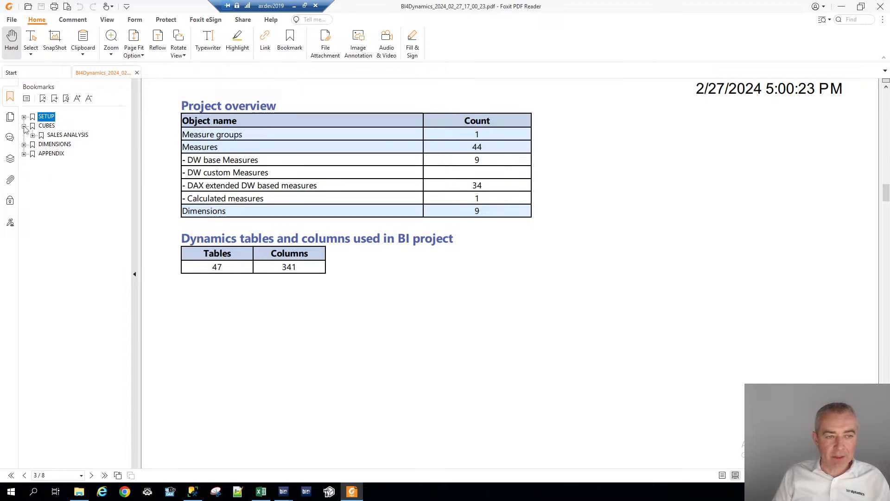
pyautogui.click(58, 135)
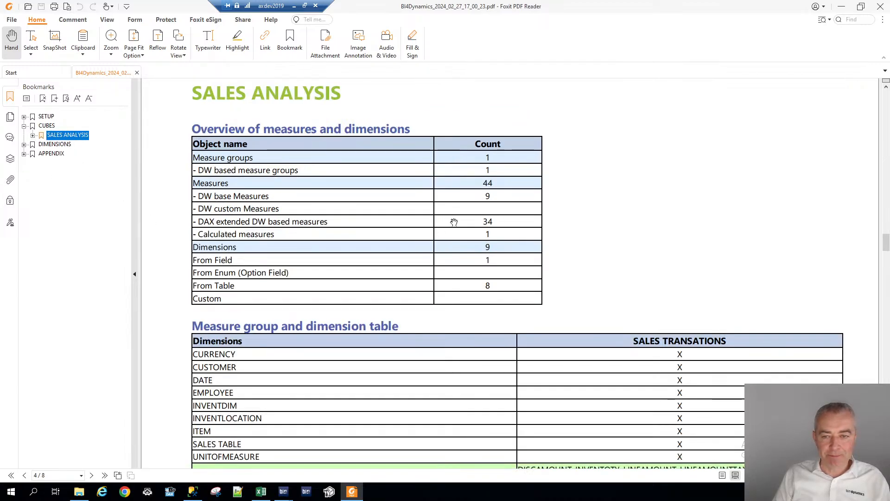
pyautogui.scroll(-1, 456, 236)
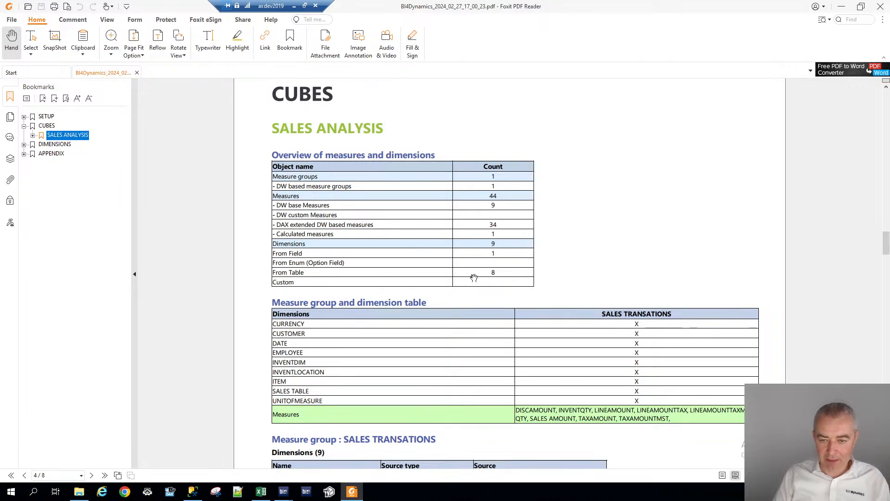
# Review the remaining pages of the generated documentation: SALES ANALYSIS measures, DIMENSIONS attribute tables and APPENDIX tables
pyautogui.scroll(-3, 472, 281)
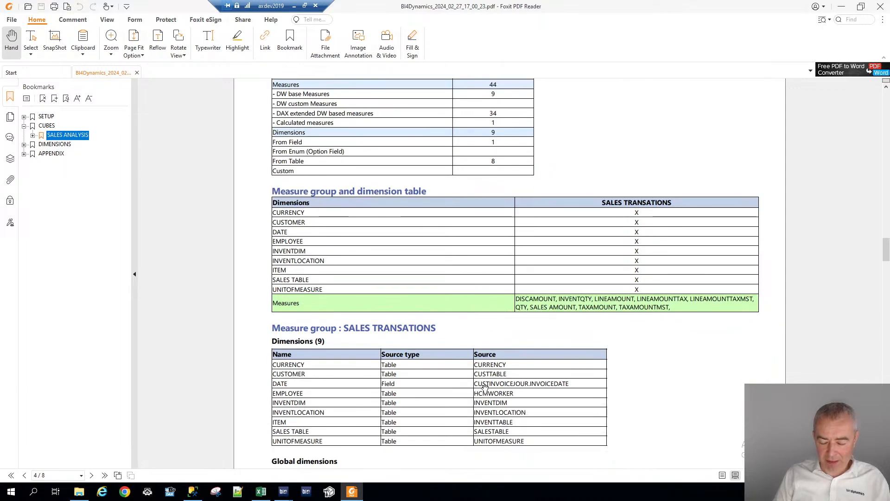
pyautogui.scroll(-1, 487, 359)
pyautogui.scroll(-2, 487, 345)
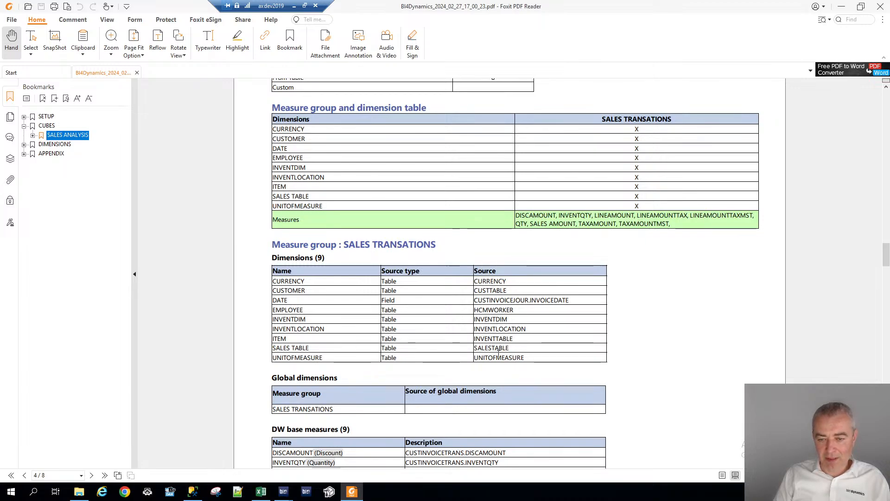
pyautogui.scroll(-7, 505, 279)
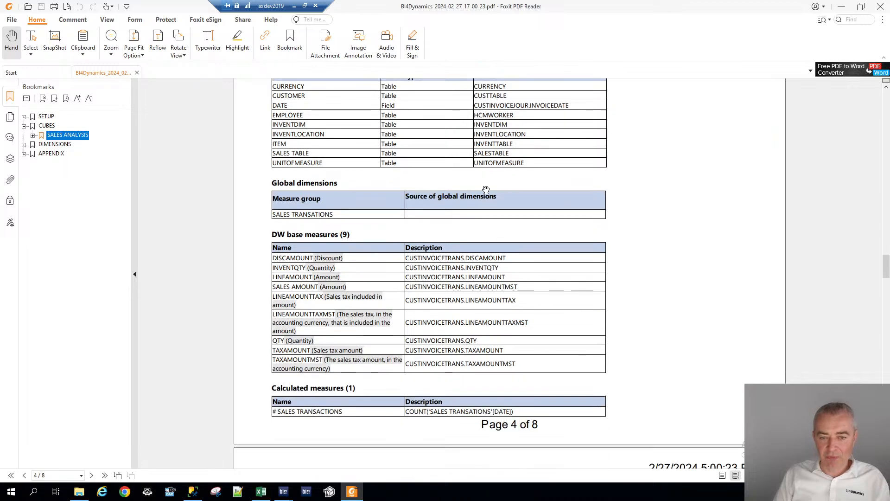
pyautogui.scroll(-3, 486, 189)
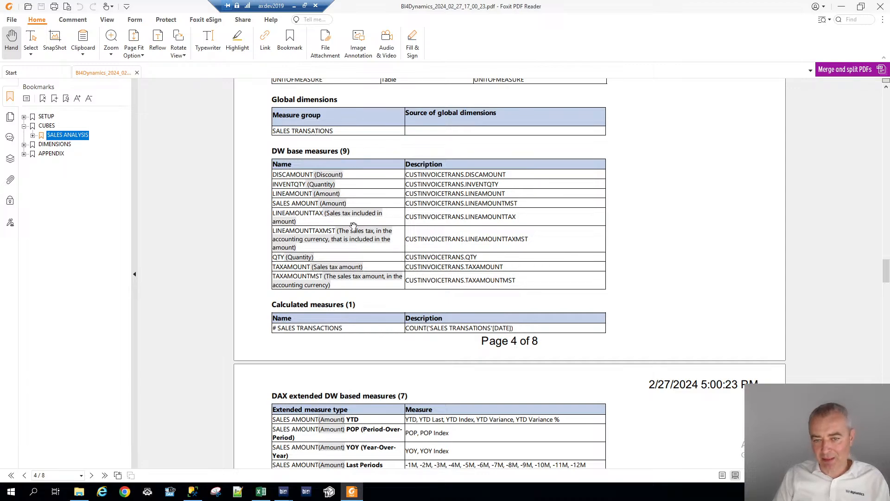
pyautogui.scroll(-7, 366, 200)
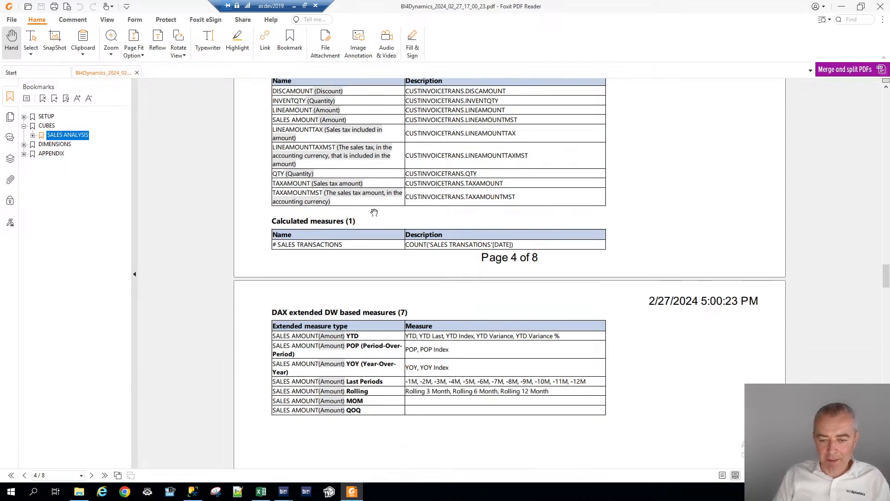
pyautogui.scroll(-20, 375, 262)
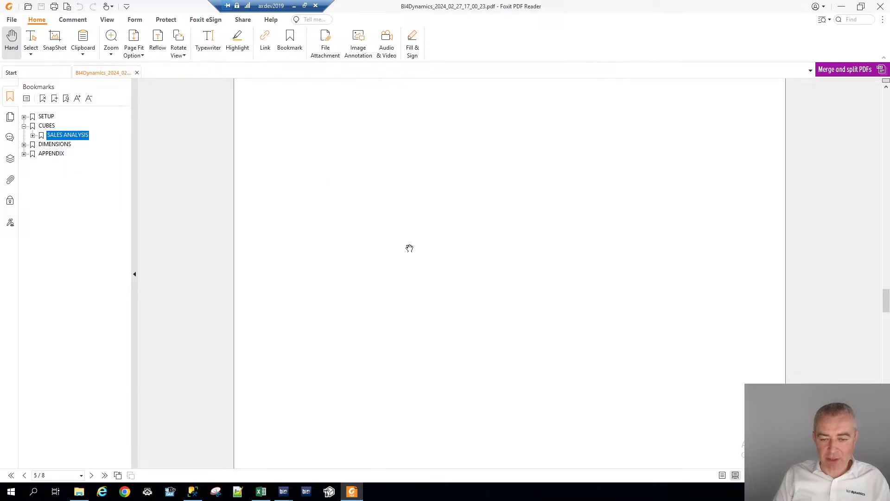
pyautogui.scroll(-5, 411, 241)
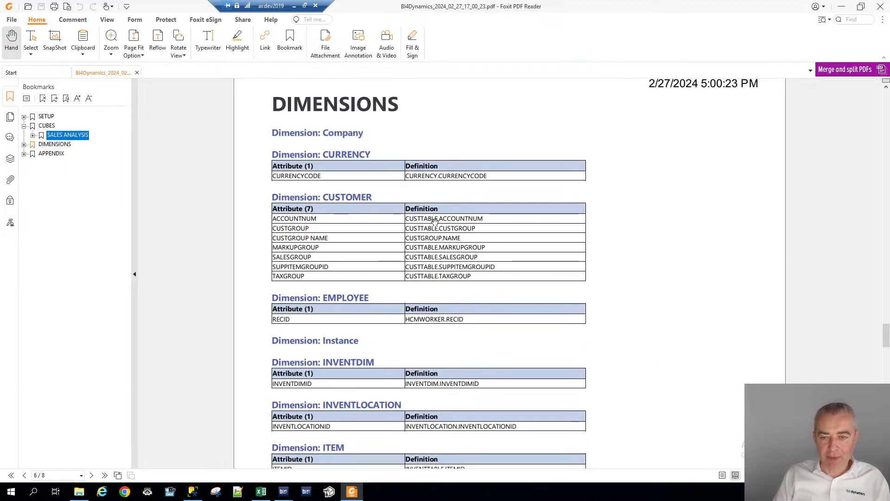
pyautogui.scroll(-9, 363, 251)
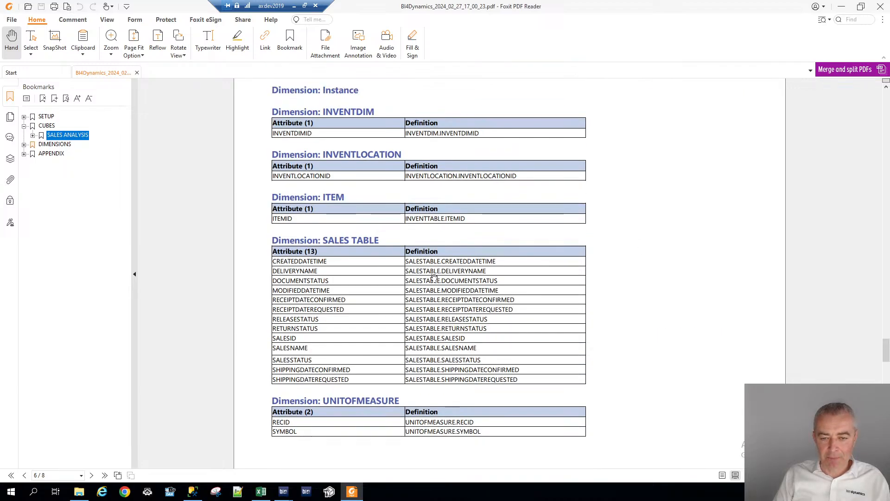
pyautogui.scroll(-17, 424, 292)
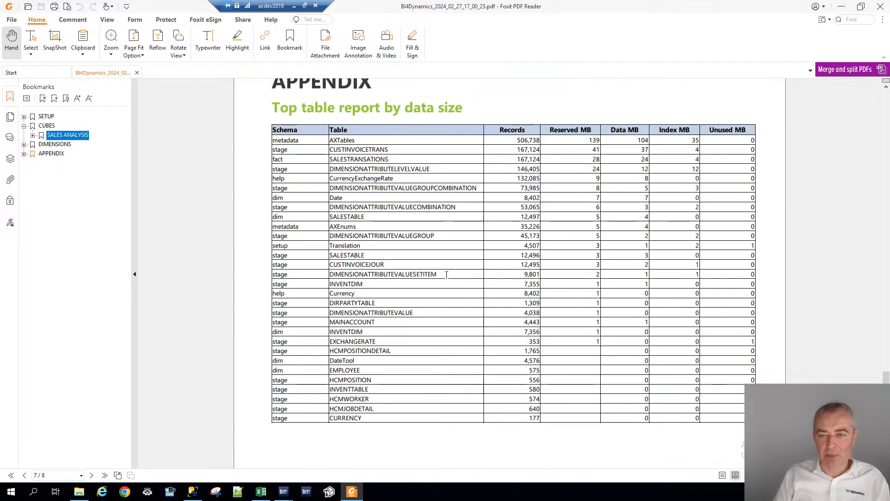
pyautogui.scroll(-16, 447, 275)
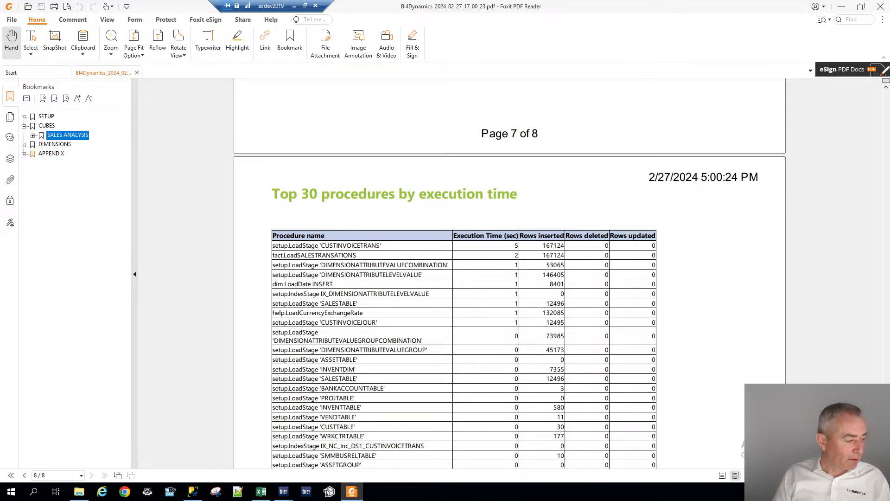
# Open the example documentation file BI4Dynamics_2024_02_26_FULL.pdf from the Office hours folder
pyautogui.hotkey('alt', 'Tab')
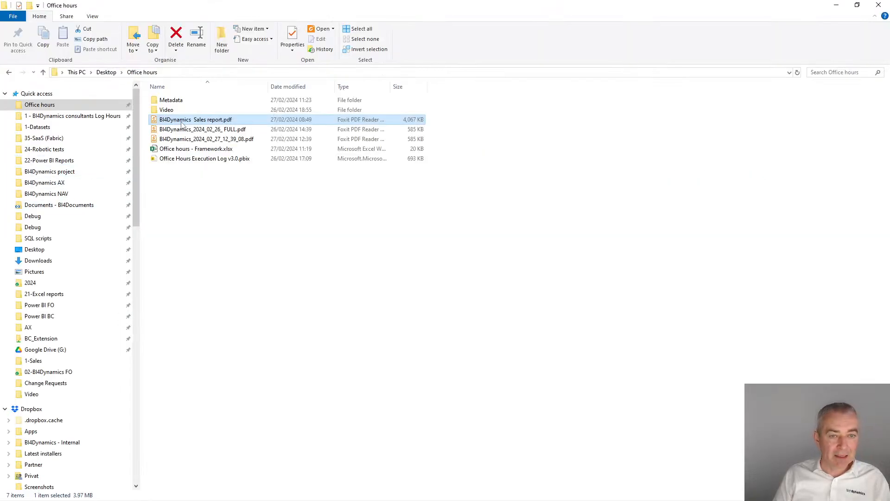
pyautogui.click(195, 130)
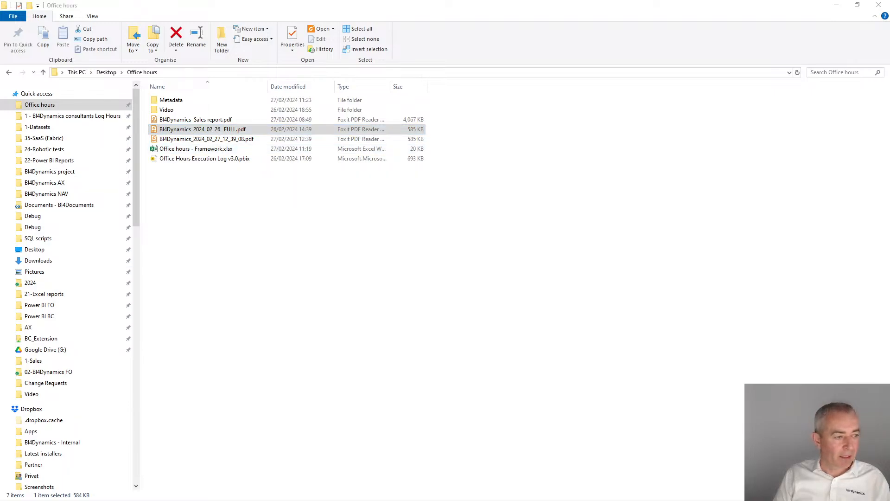
pyautogui.click(566, 123)
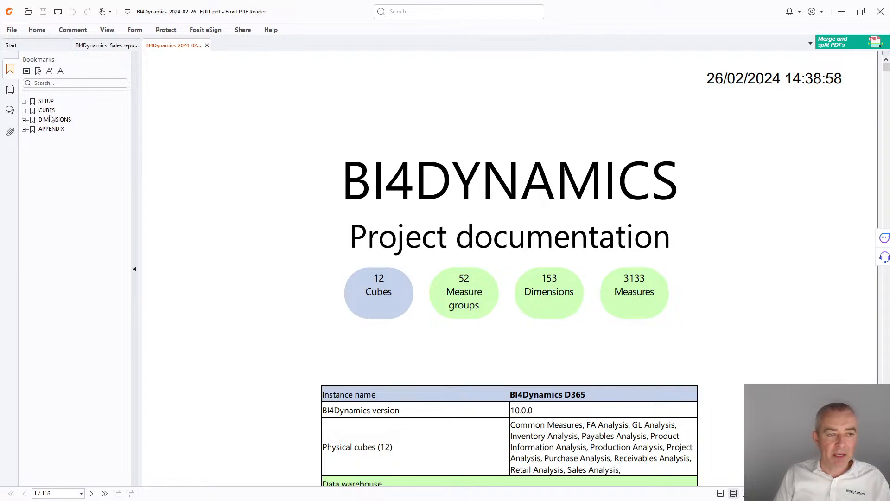
# Browse the Sales Analysis cube section of the full documentation, including its dimension table and measure definitions
pyautogui.click(24, 111)
pyautogui.click(64, 222)
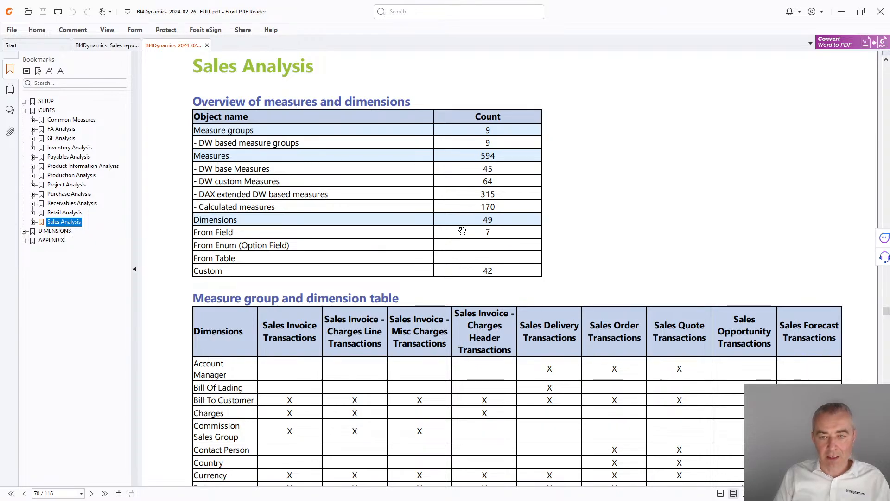
pyautogui.scroll(-5, 458, 232)
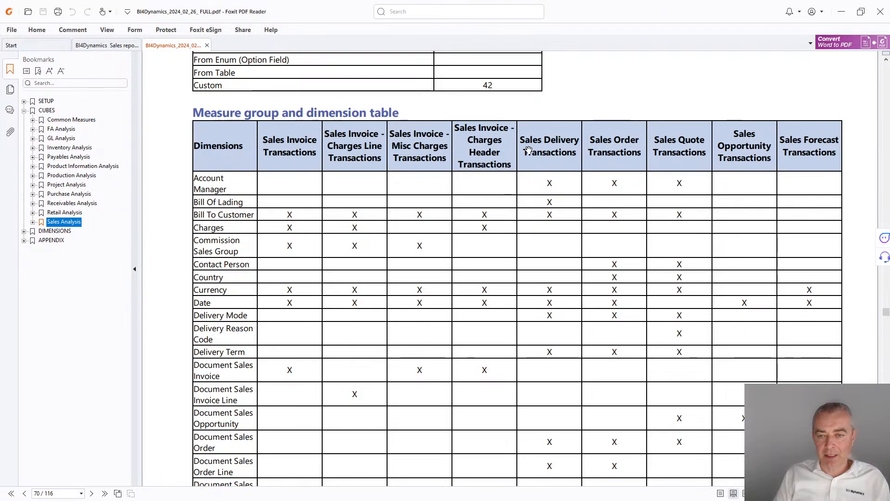
pyautogui.scroll(-5, 253, 188)
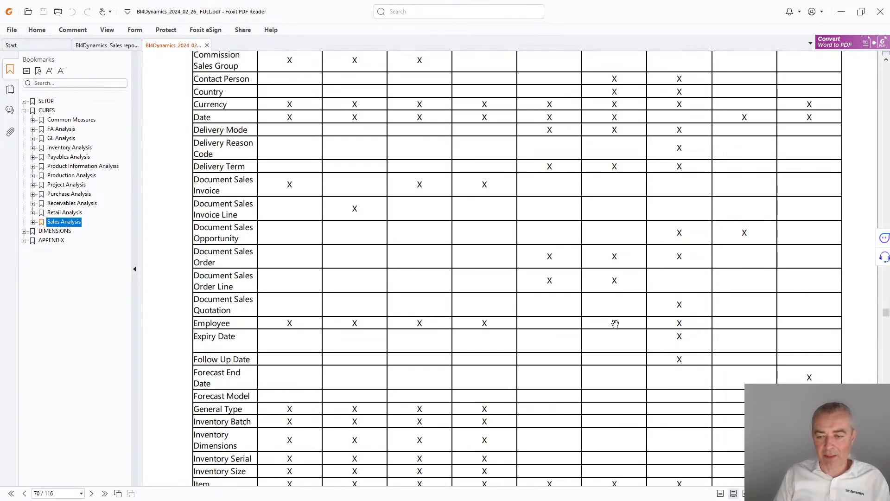
pyautogui.scroll(-20, 235, 354)
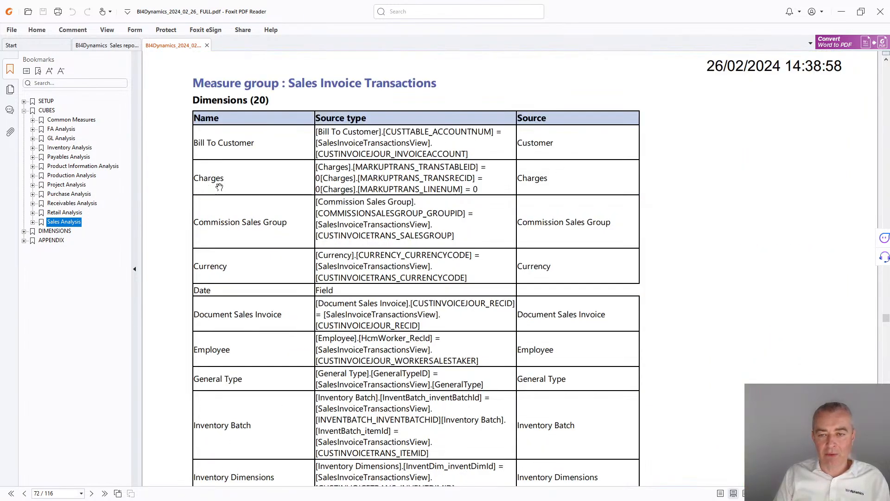
pyautogui.scroll(-20, 310, 208)
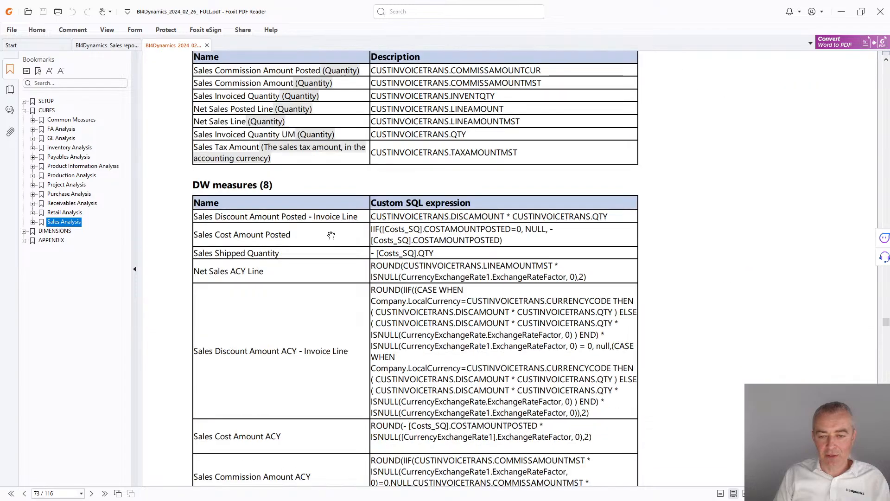
pyautogui.scroll(-12, 331, 235)
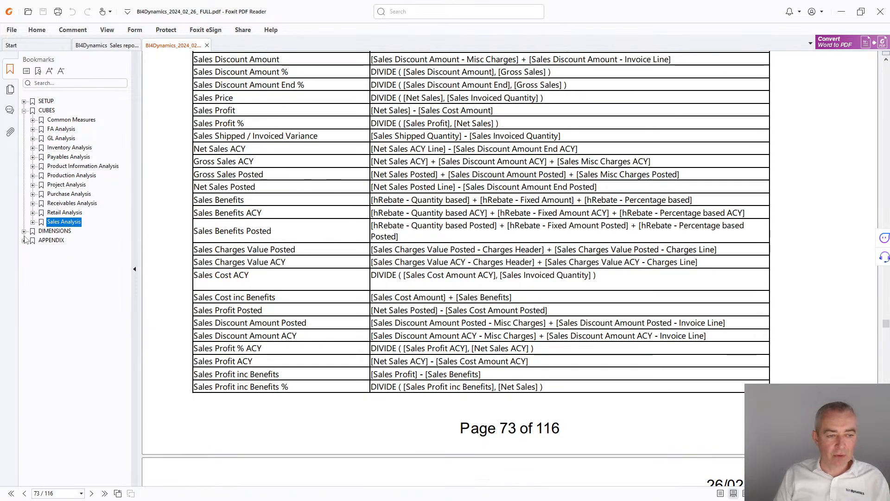
# Browse the full documentation's Currency and Customer dimension attributes, then jump to the SETUP section
pyautogui.click(24, 231)
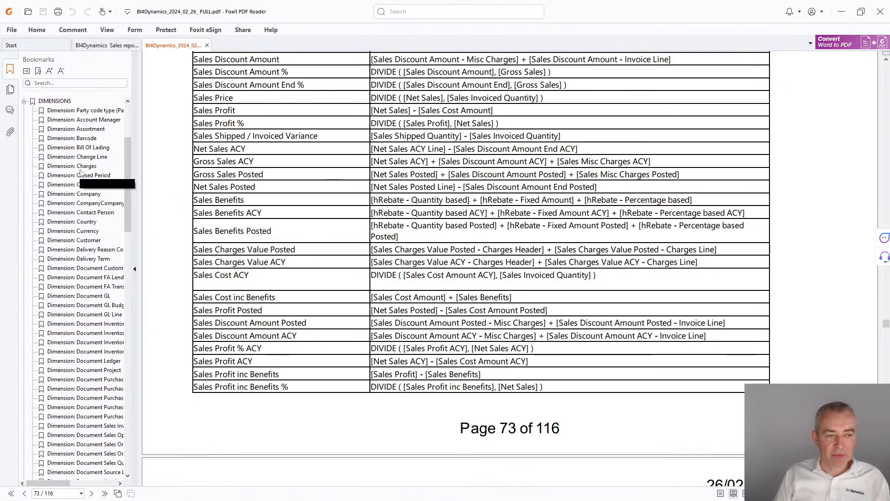
pyautogui.click(88, 232)
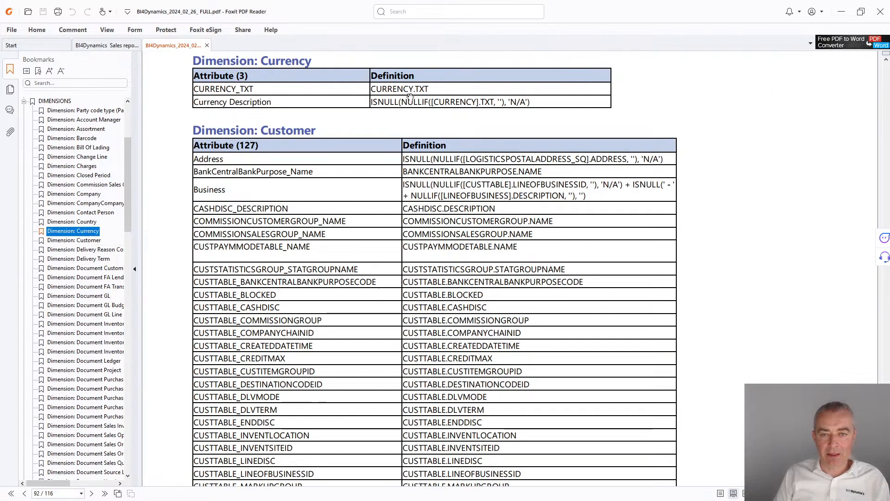
pyautogui.scroll(-15, 460, 301)
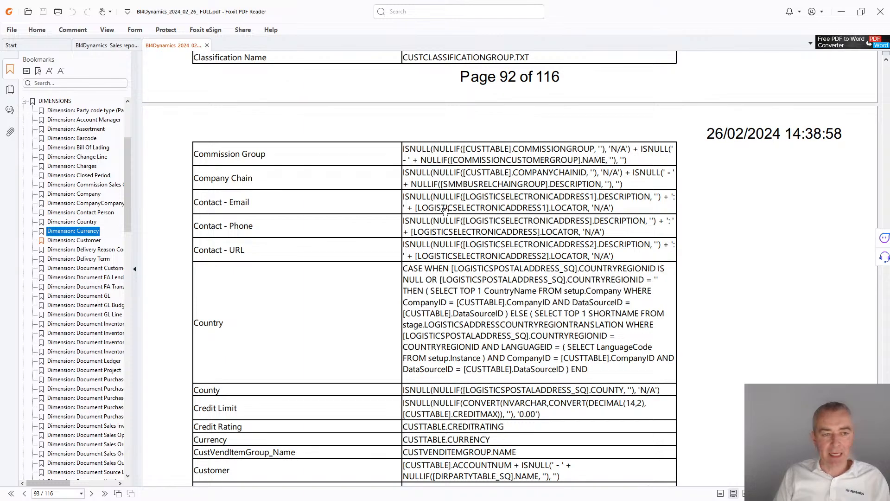
pyautogui.scroll(5, 96, 114)
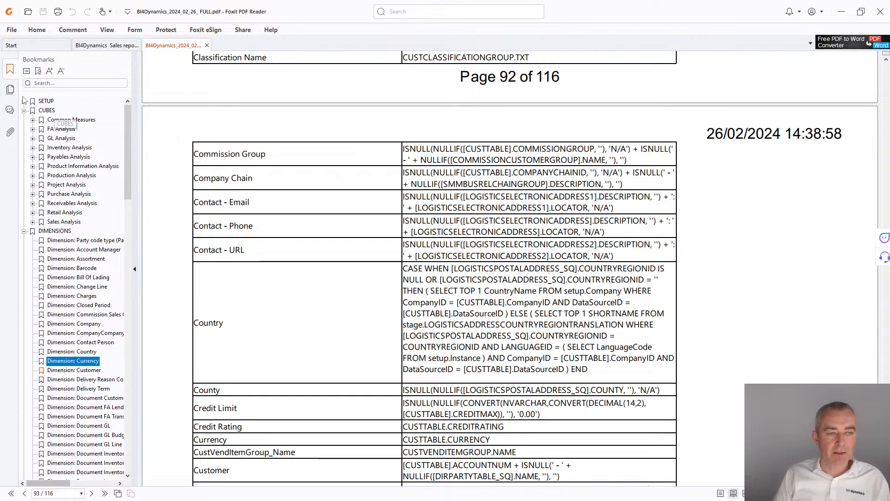
pyautogui.click(46, 100)
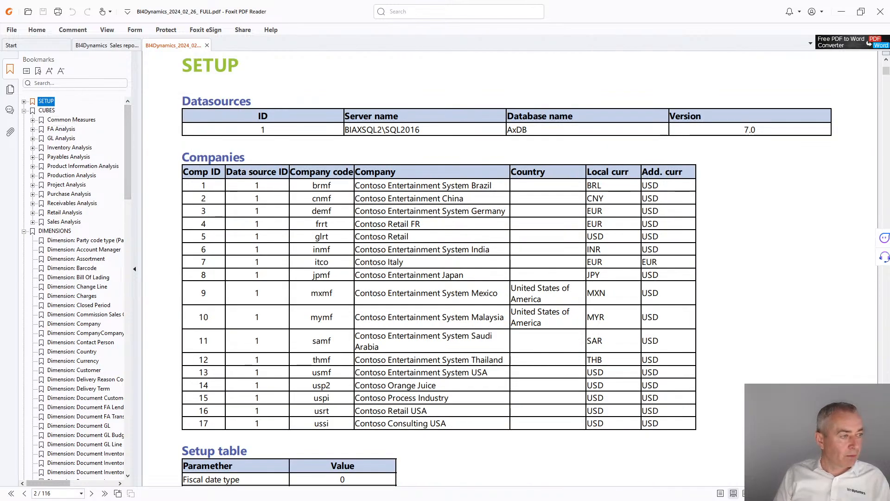
# Switch to the BI4Dynamics FO presentation 2024 in PowerPoint and maximize its window
pyautogui.moveTo(0, 116); pyautogui.dragTo(485, 98)
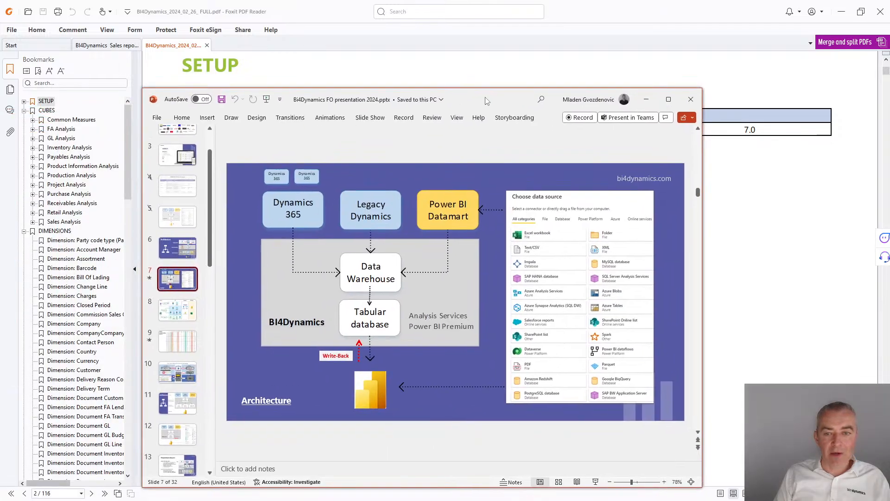
pyautogui.click(669, 100)
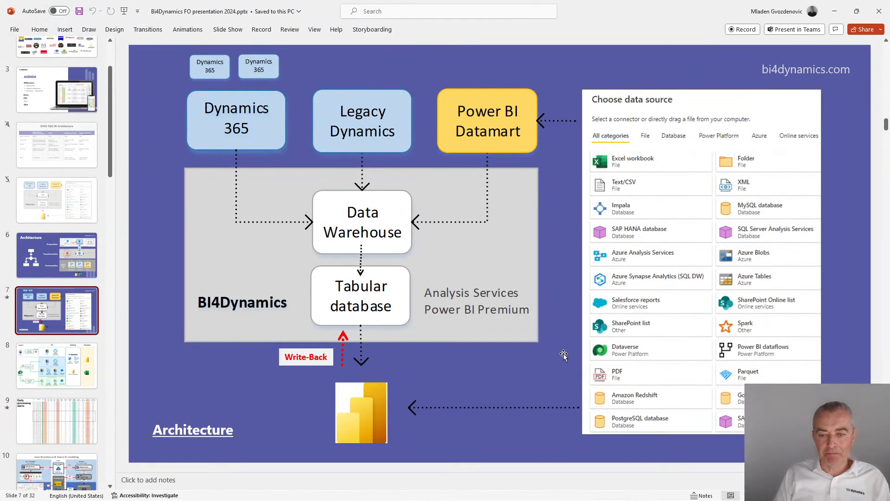